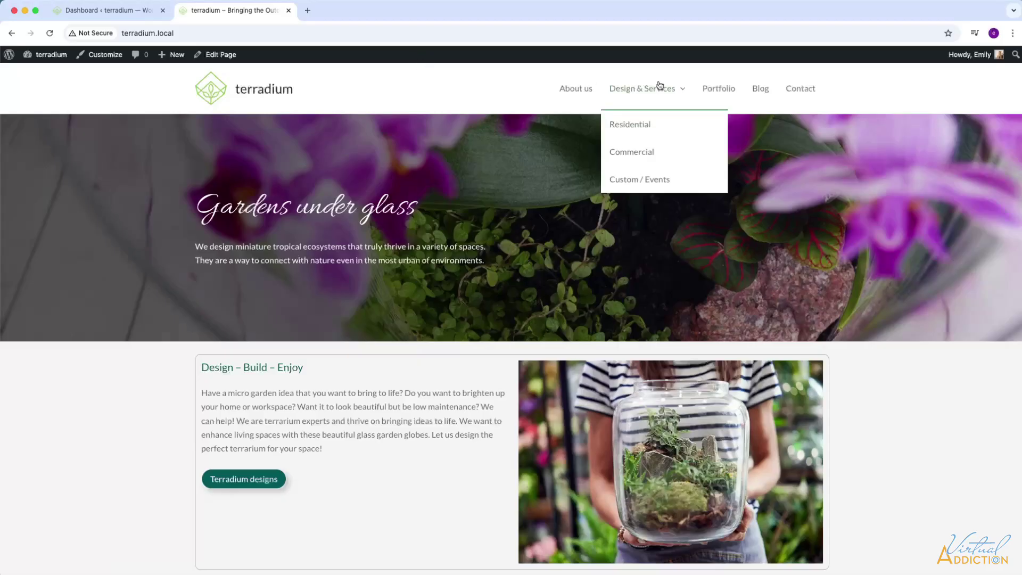
pyautogui.click(728, 94)
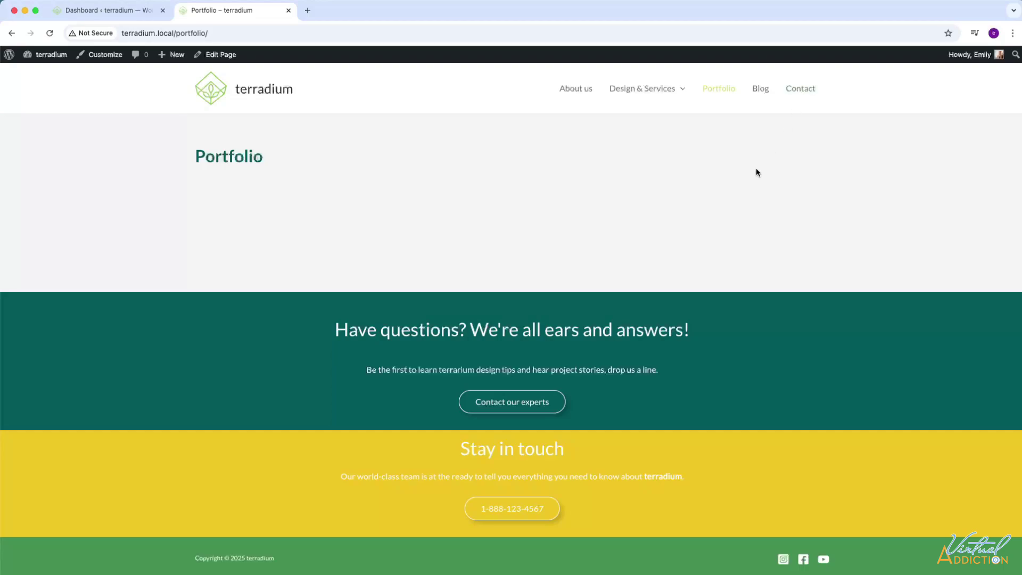
# From the dashboard's All Pages list, open Portfolio in the editor and hide its title.
pyautogui.click(96, 11)
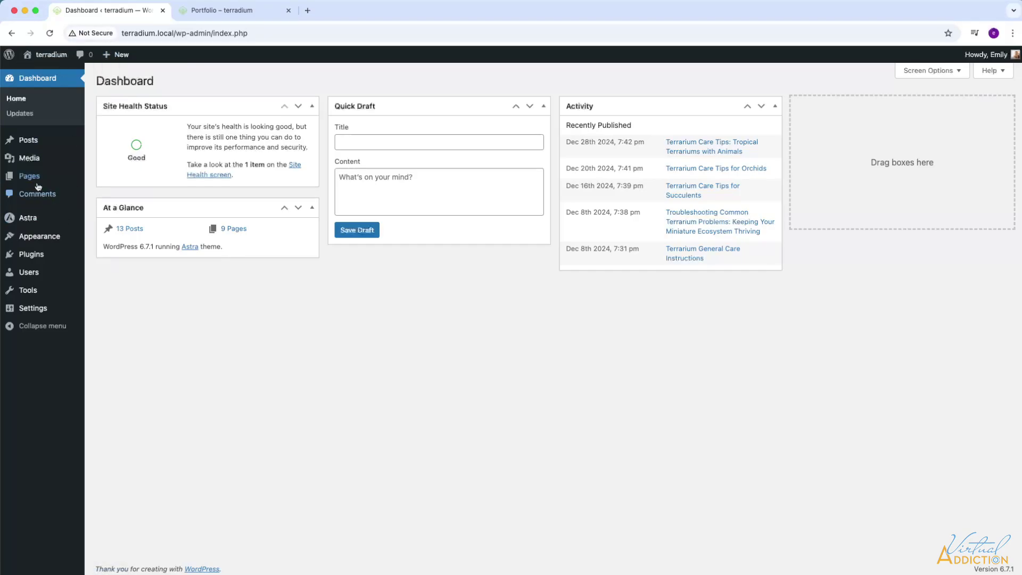
pyautogui.moveTo(34, 145)
pyautogui.moveTo(30, 176)
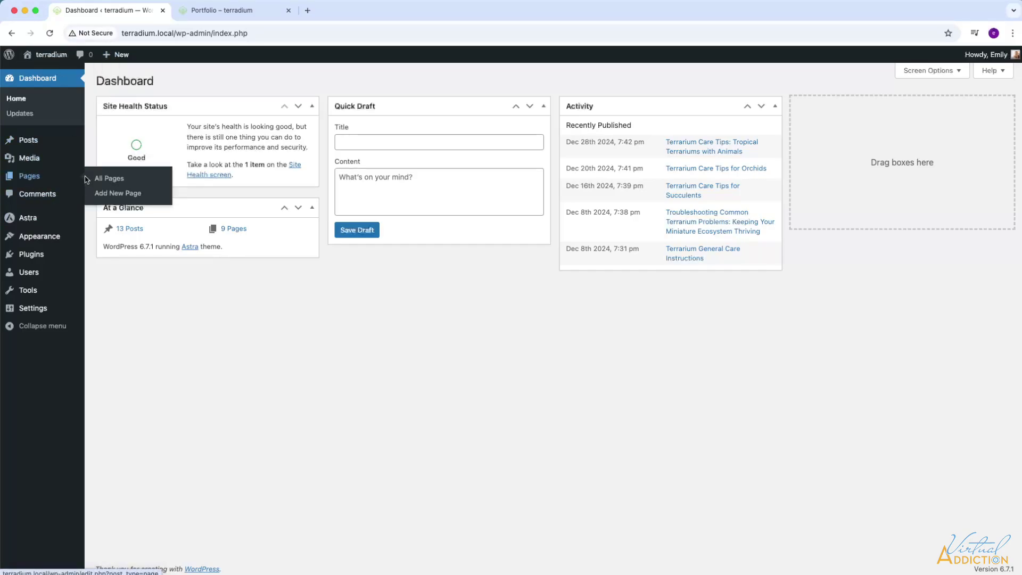
pyautogui.click(123, 182)
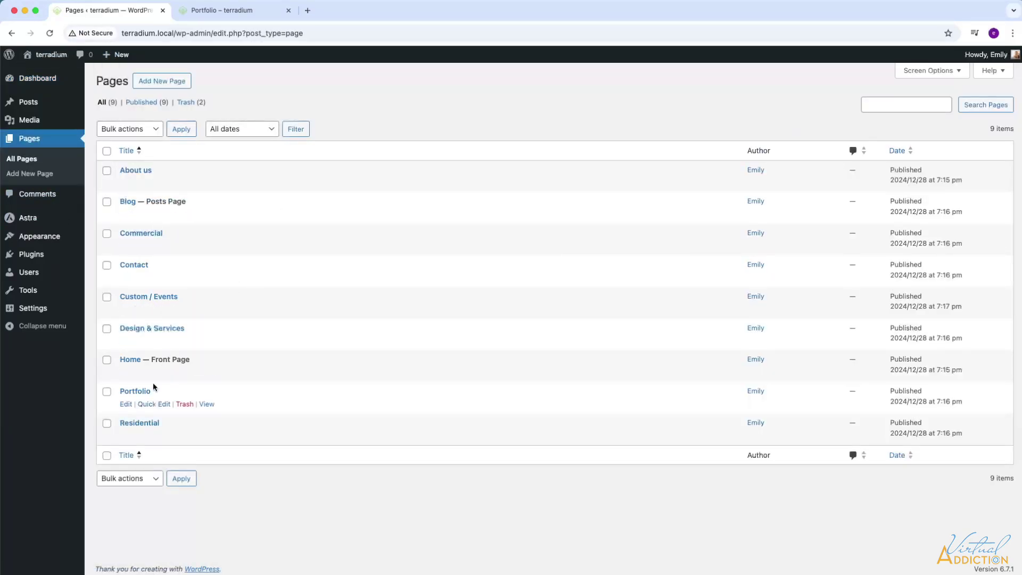
pyautogui.click(126, 404)
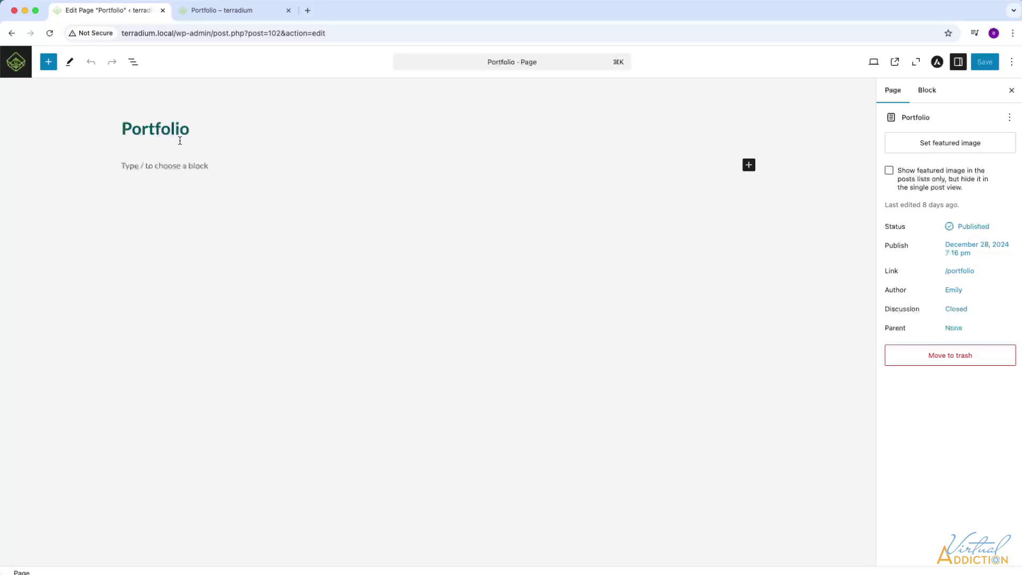
pyautogui.click(121, 127)
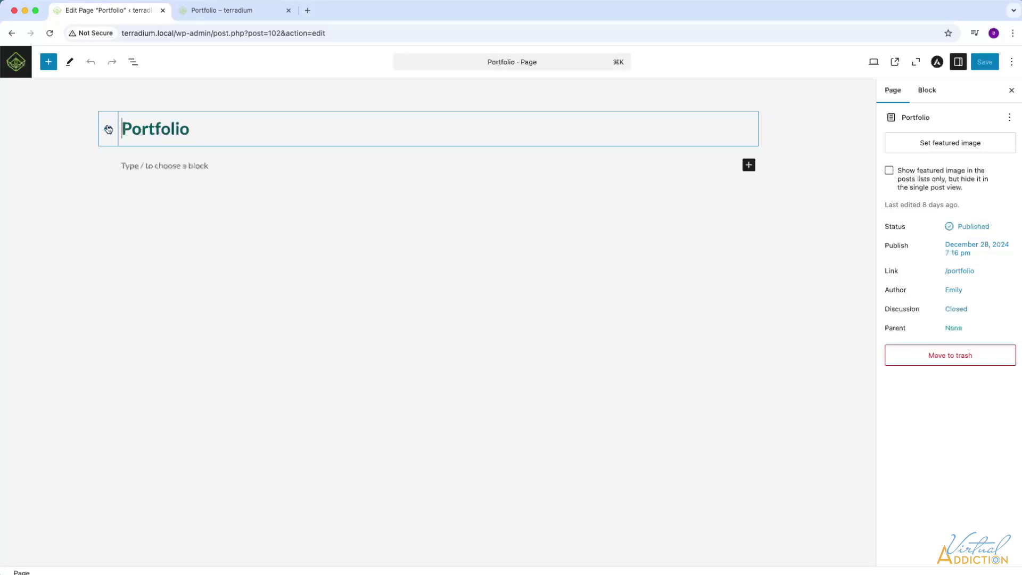
pyautogui.click(108, 129)
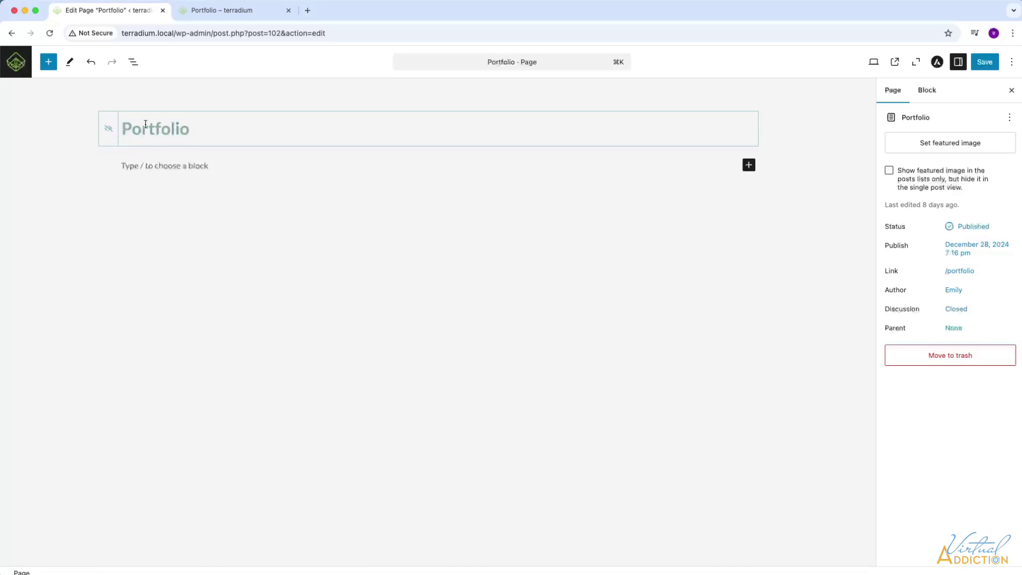
# Insert the saved 'hero' pattern from My patterns onto the page.
pyautogui.click(750, 165)
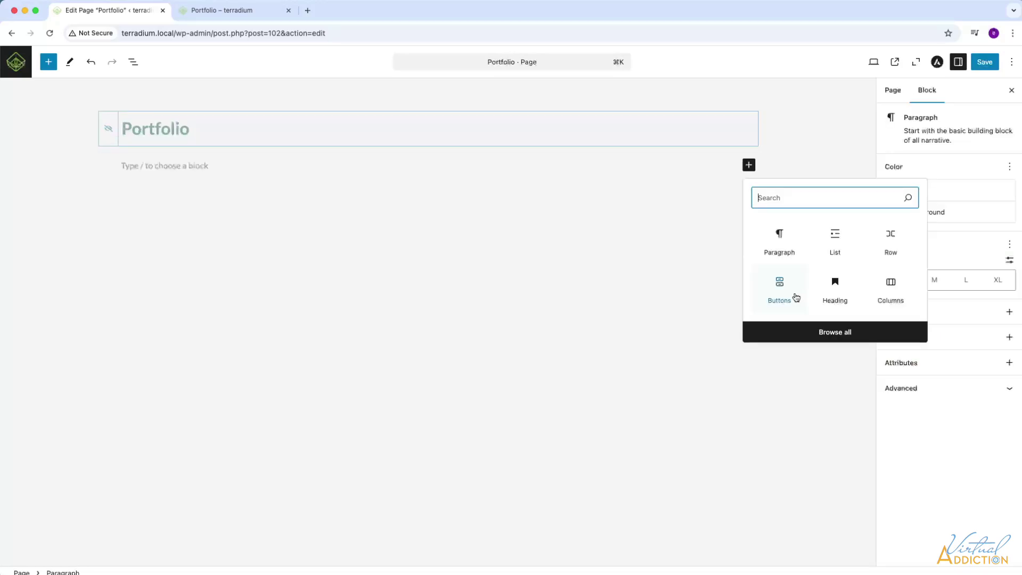
pyautogui.click(820, 334)
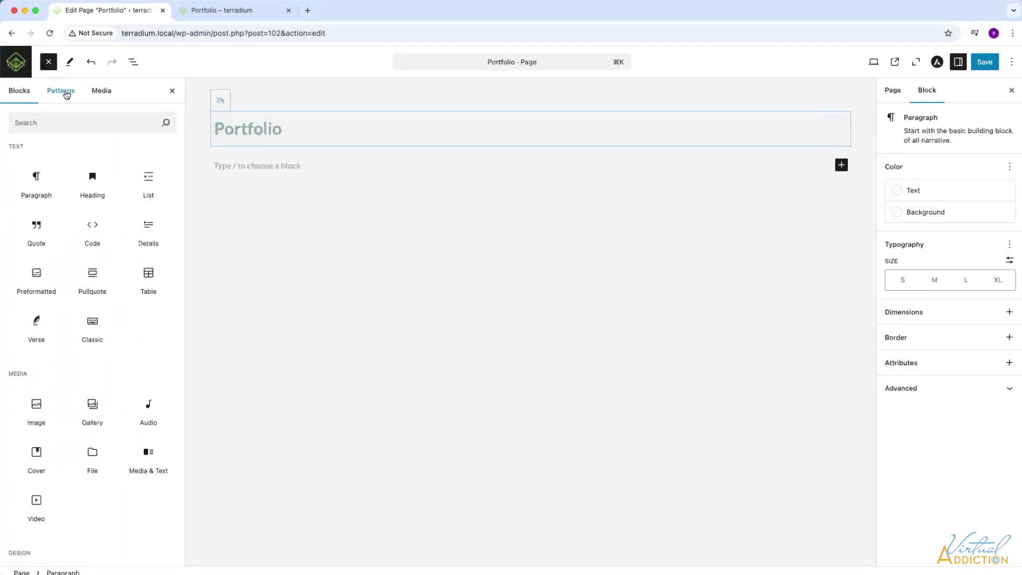
pyautogui.click(67, 92)
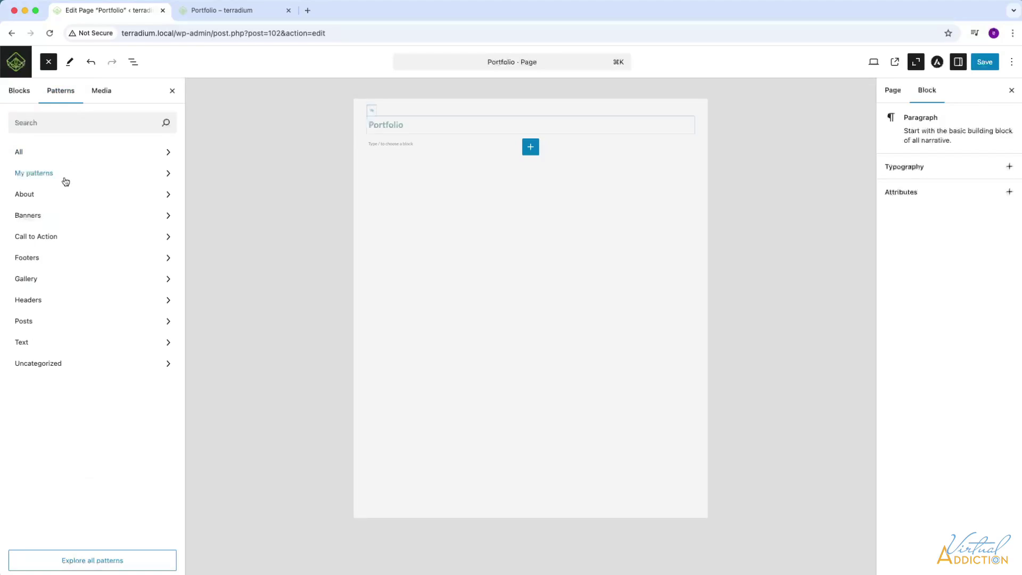
pyautogui.click(64, 177)
pyautogui.click(270, 259)
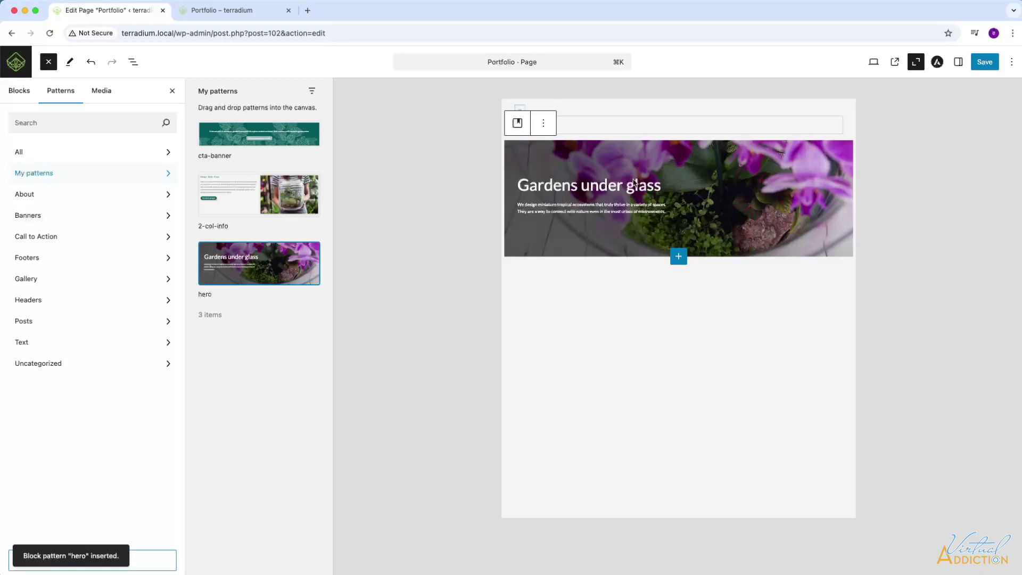
pyautogui.click(594, 185)
# Replace the hero heading with 'Let's be creative together' and paste new intro paragraph text.
pyautogui.moveTo(475, 246); pyautogui.dragTo(191, 244)
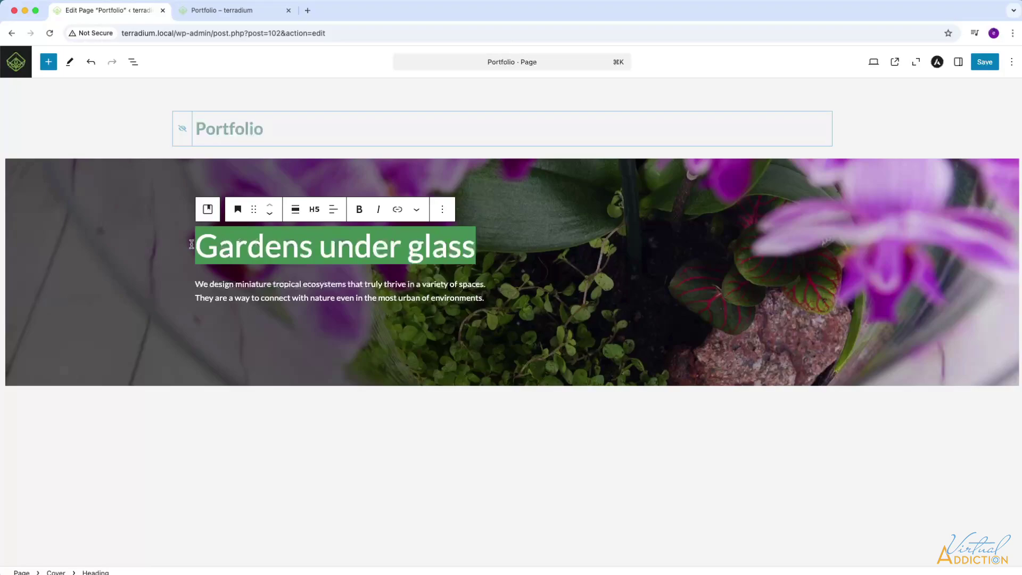
pyautogui.write("Let's be creative together")
pyautogui.moveTo(195, 284); pyautogui.dragTo(503, 304)
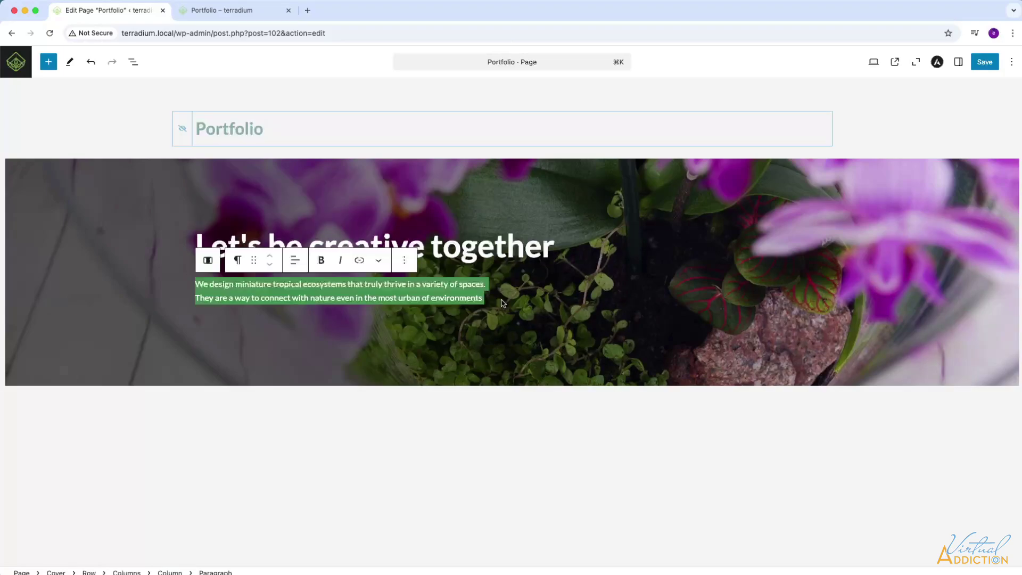
pyautogui.write('We thrive with a challenge and love to get to know our customers and work with you to create something beautiful and unique.')
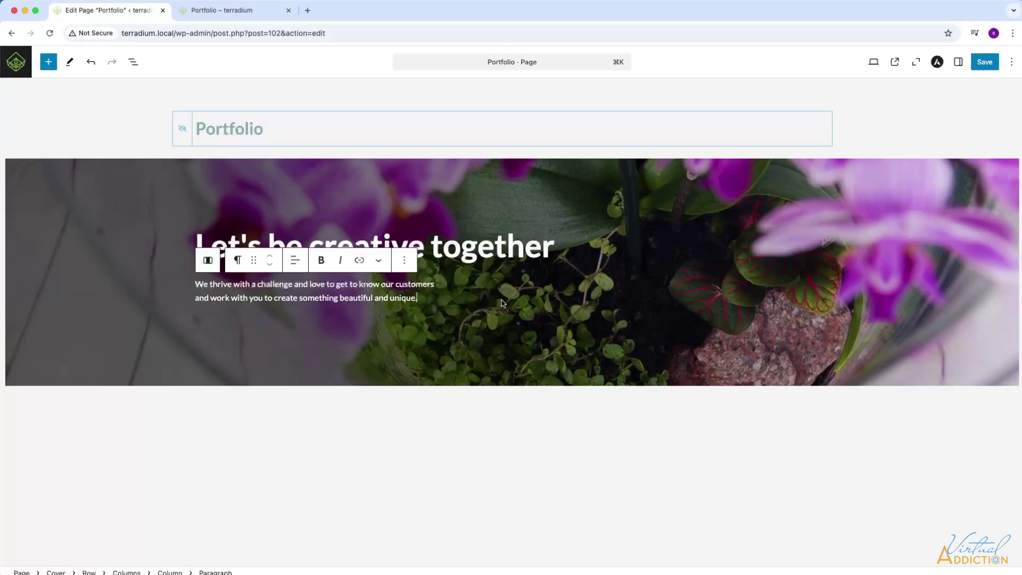
# Swap the hero cover's background for the cactus terrarium photo from the Media Library.
pyautogui.click(763, 221)
pyautogui.click(959, 62)
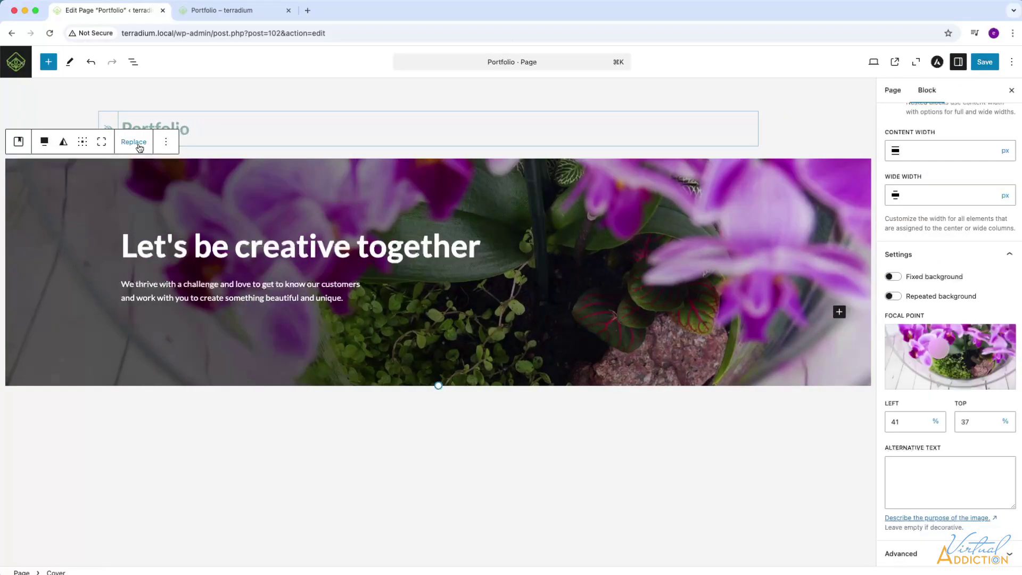
pyautogui.click(138, 146)
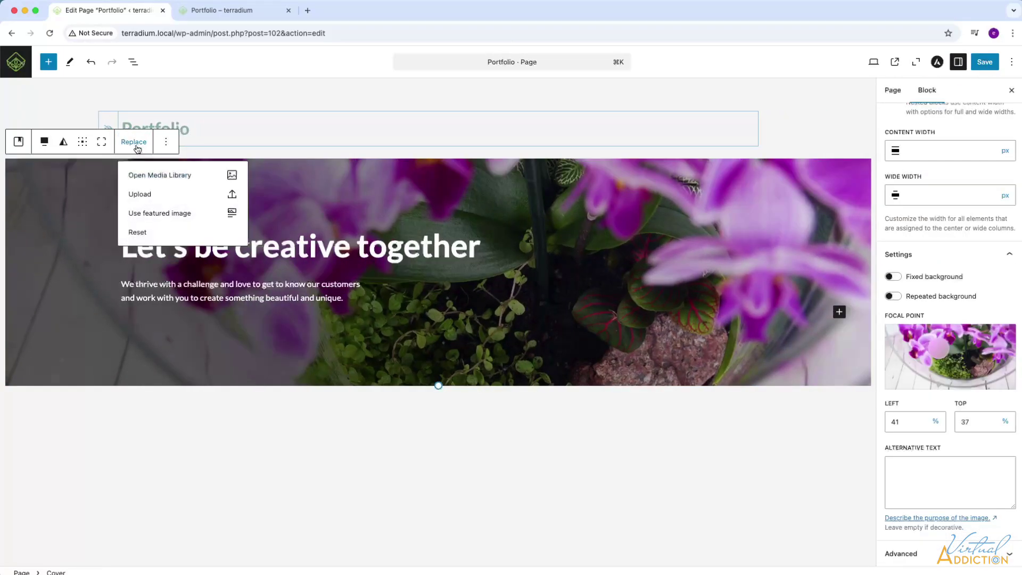
pyautogui.click(159, 176)
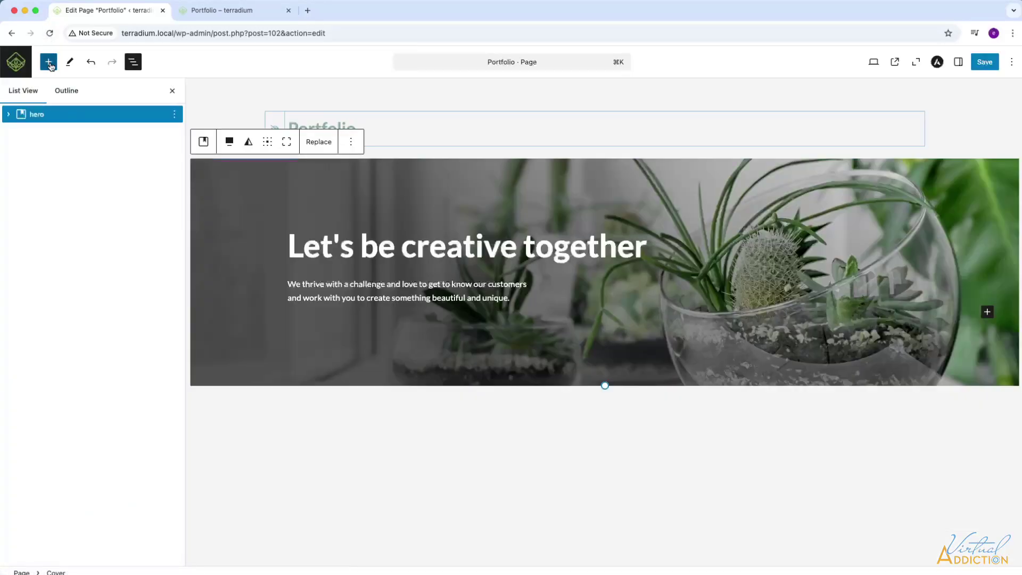
# Add a Stack with heading 'Check out some of amazing creations', an intro paragraph, and an empty block after.
pyautogui.click(48, 63)
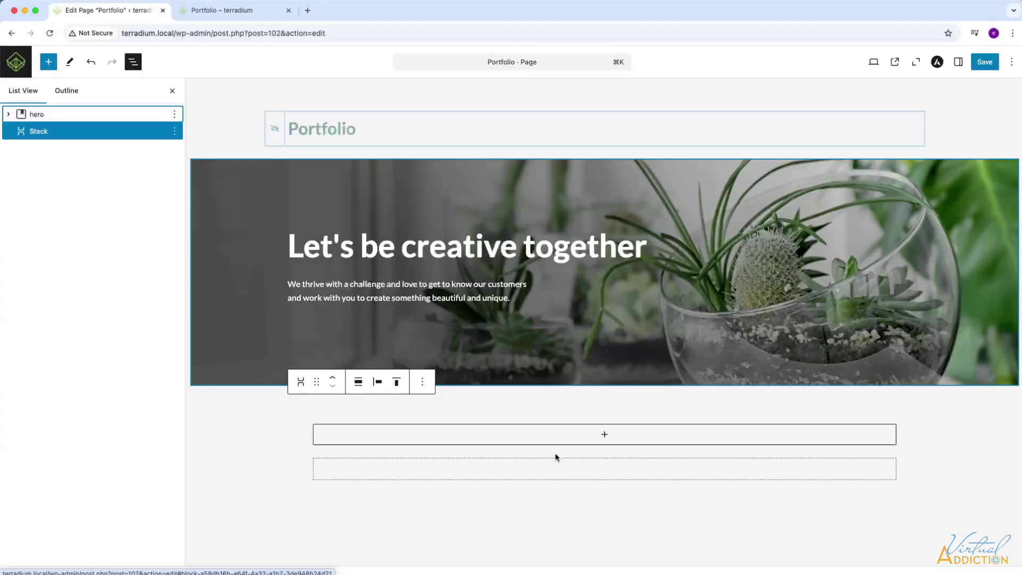
pyautogui.click(545, 438)
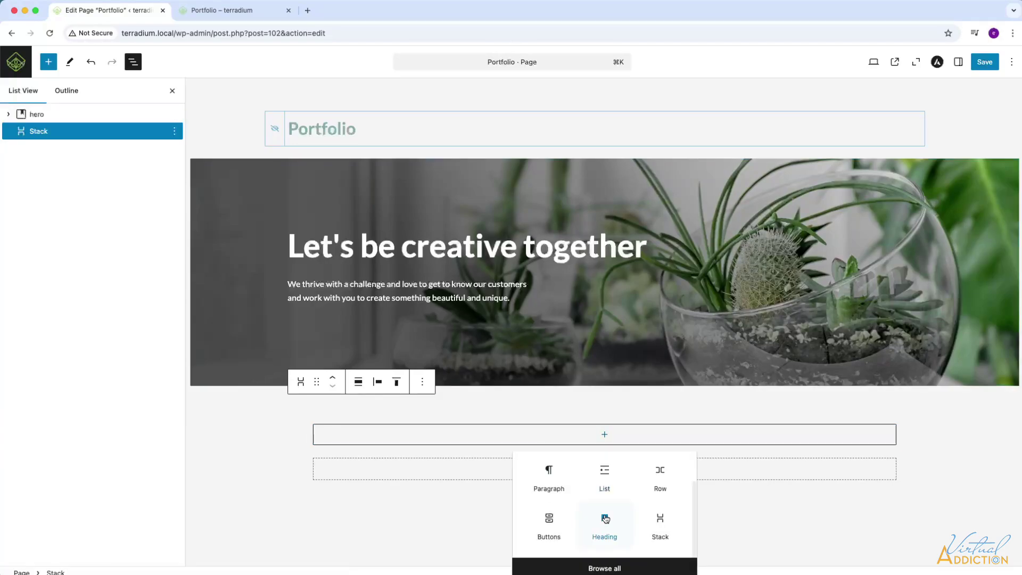
pyautogui.click(606, 518)
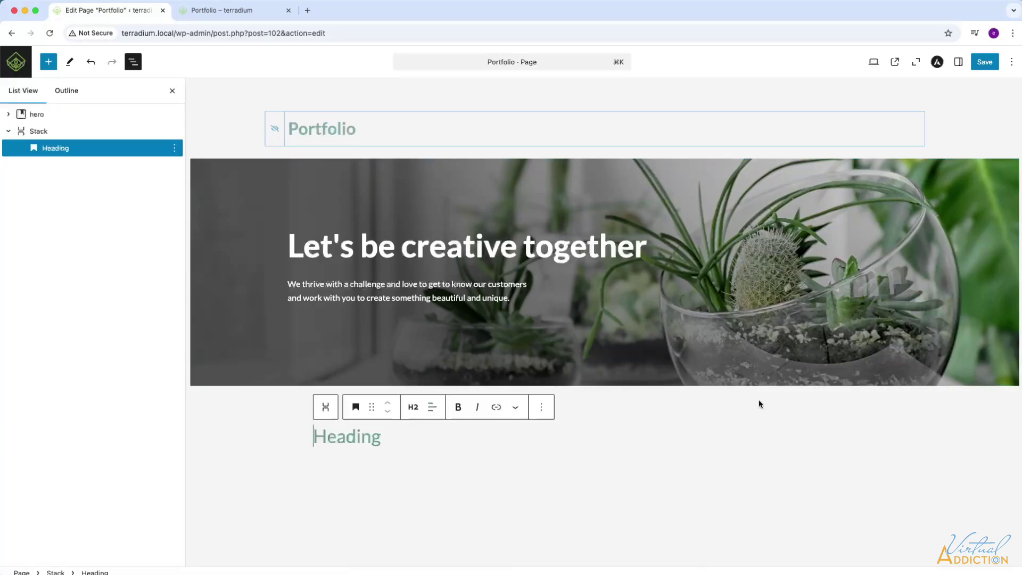
pyautogui.write('Check out some of amazing creations Here we showcase just a few of our terrarium designs. This should give you an idea of what we can do, but please reach out to us as every job is unique. We want to build the right terrarium for YOU.')
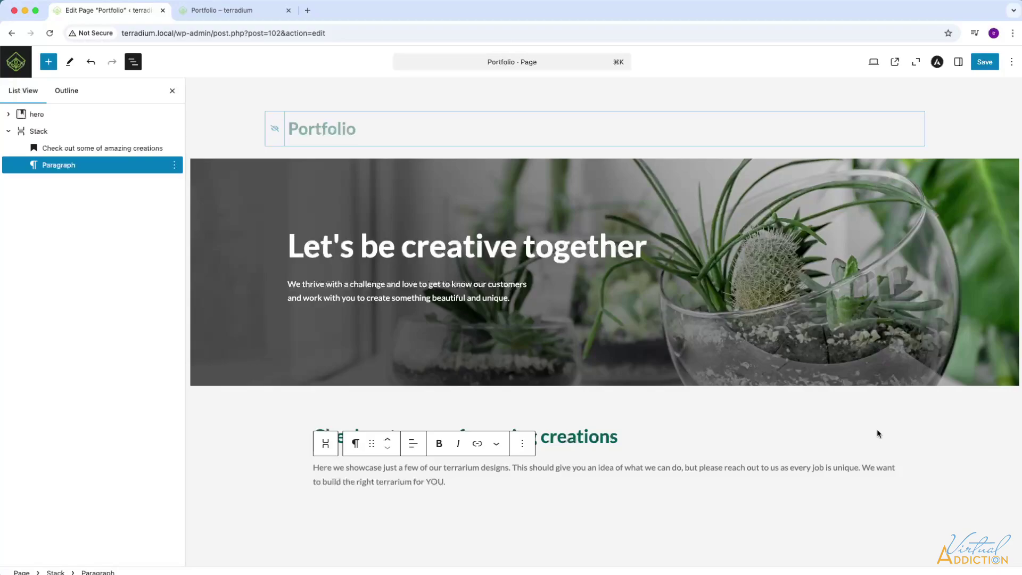
pyautogui.click(913, 537)
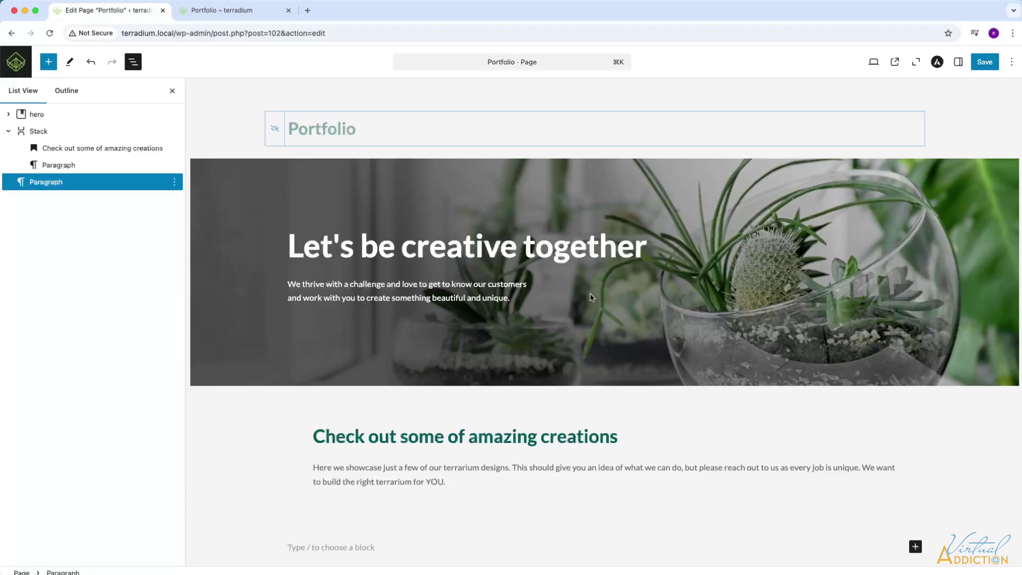
# Go from the Posts list to Pages and reopen the Portfolio page in the editor.
pyautogui.moveTo(536, 273)
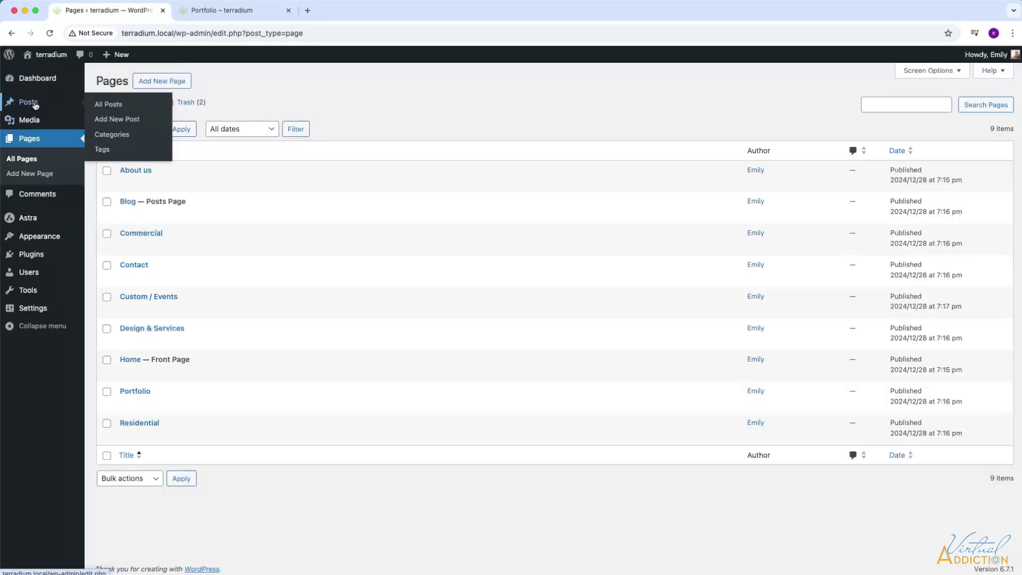
pyautogui.click(32, 103)
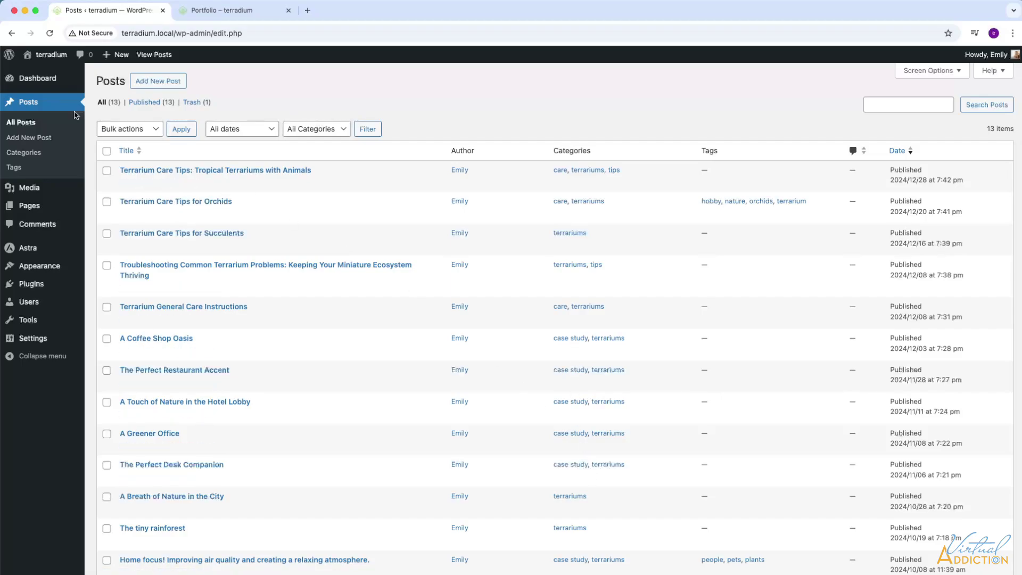
pyautogui.click(40, 208)
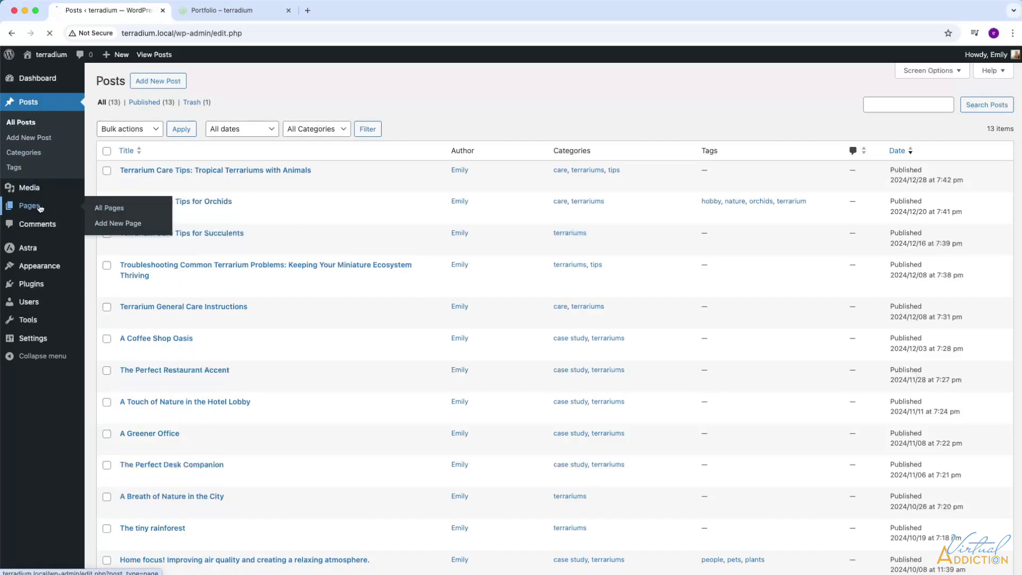
pyautogui.click(126, 404)
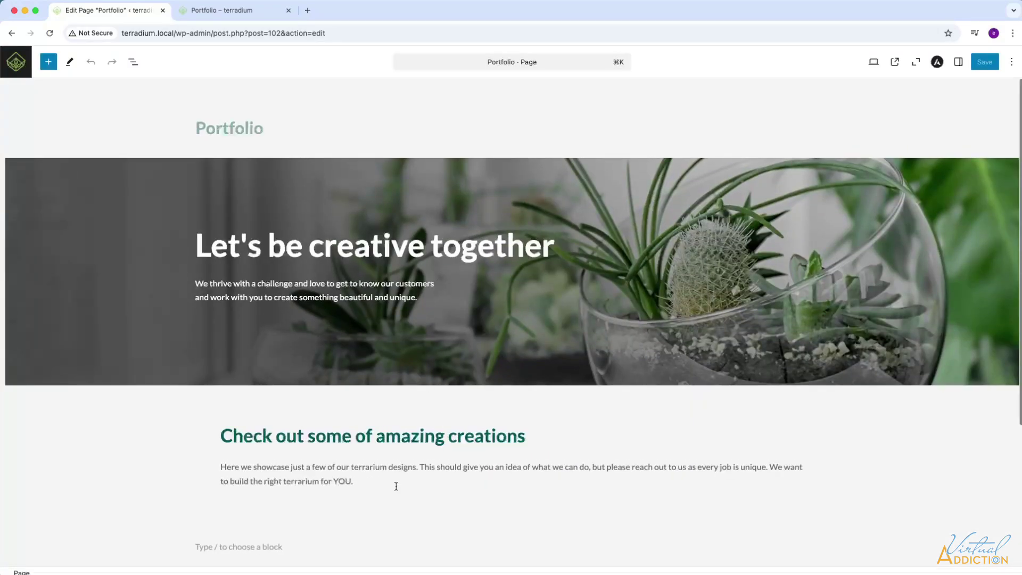
# Search the inserter for 'query' and add a Query Loop below the intro paragraph.
pyautogui.click(394, 484)
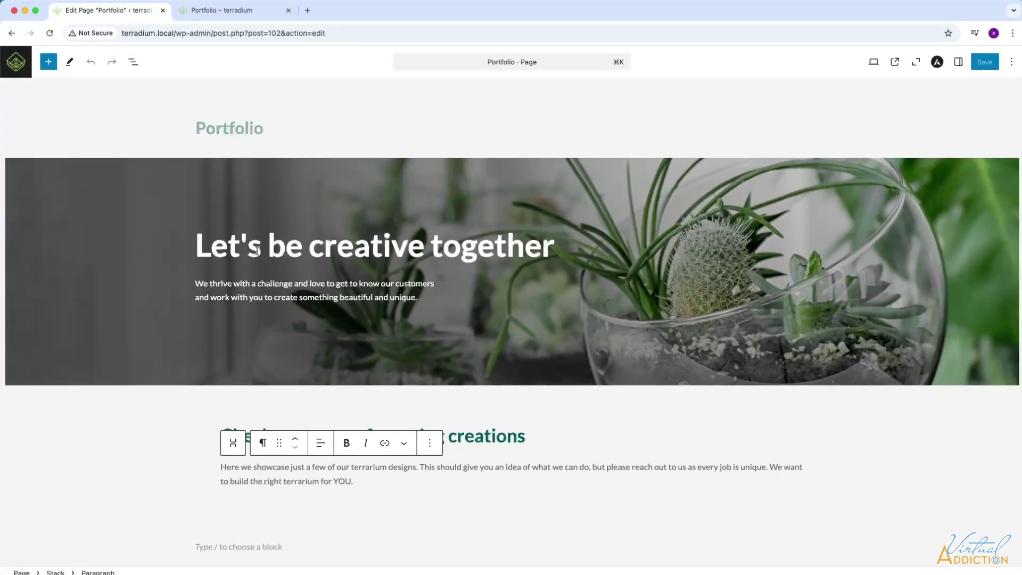
pyautogui.click(48, 62)
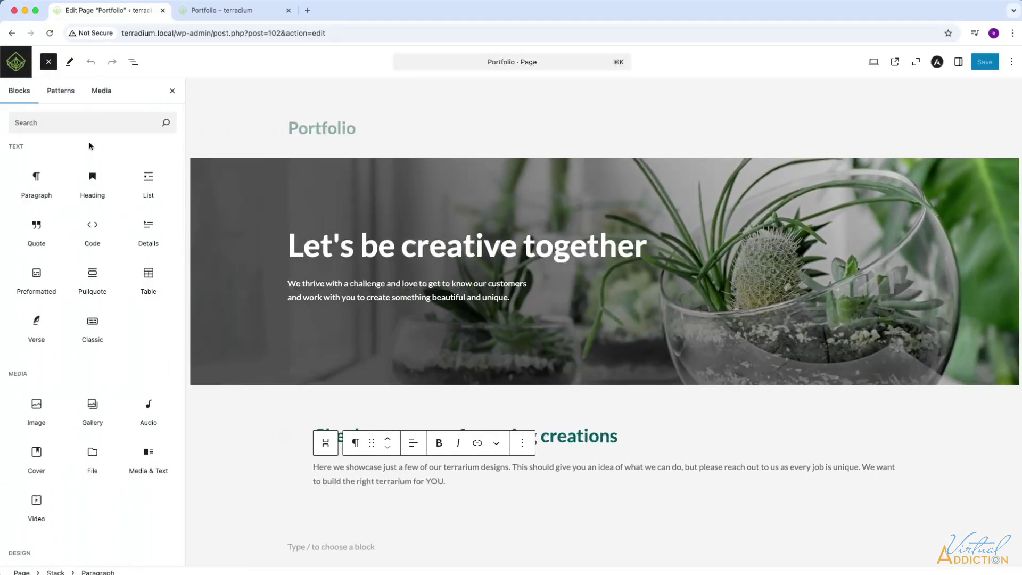
pyautogui.click(49, 123)
pyautogui.write('query')
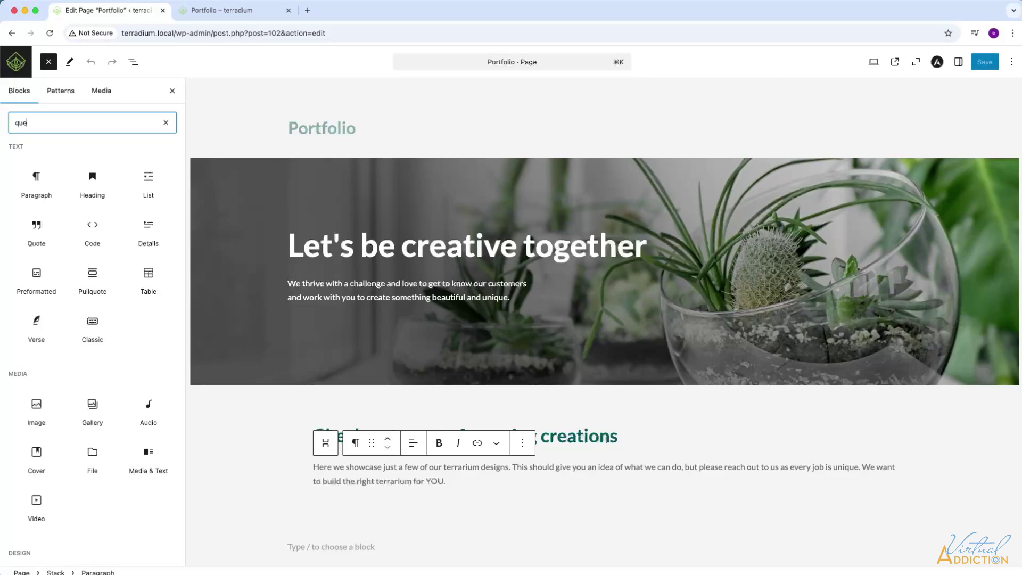
pyautogui.moveTo(48, 184)
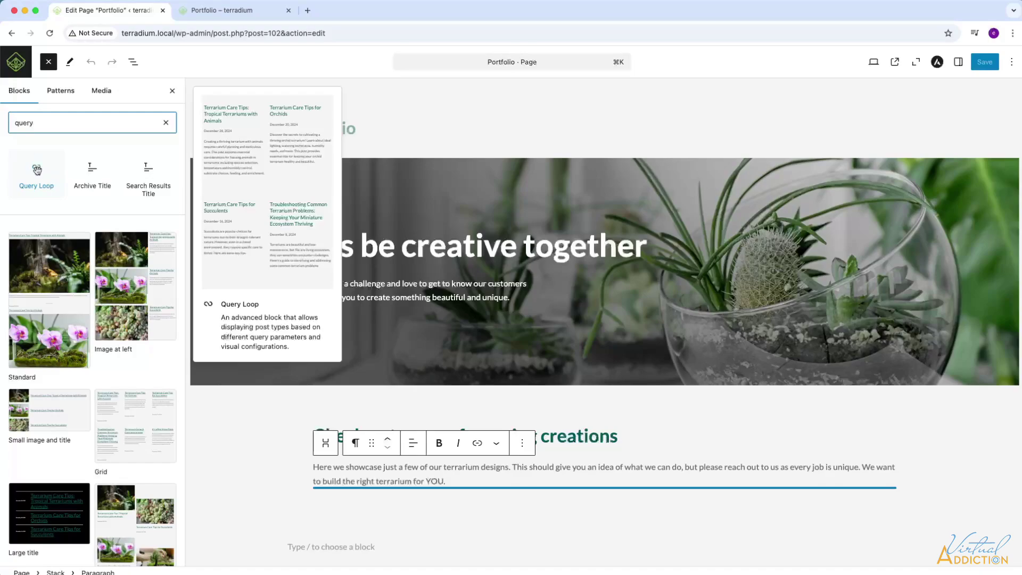
pyautogui.scroll(-3, 50, 303)
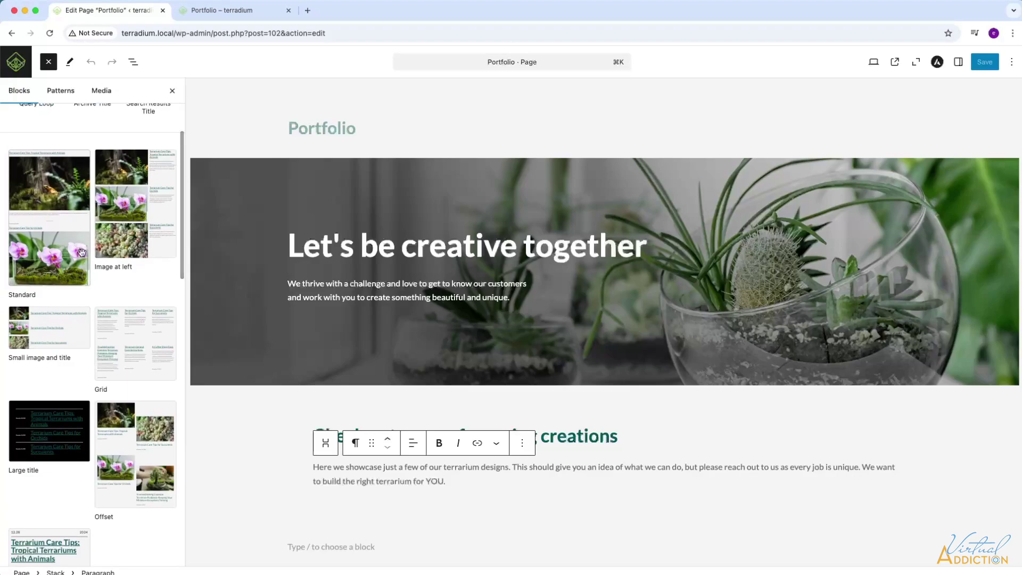
pyautogui.scroll(3, 82, 253)
pyautogui.scroll(-1, 82, 253)
pyautogui.moveTo(36, 150)
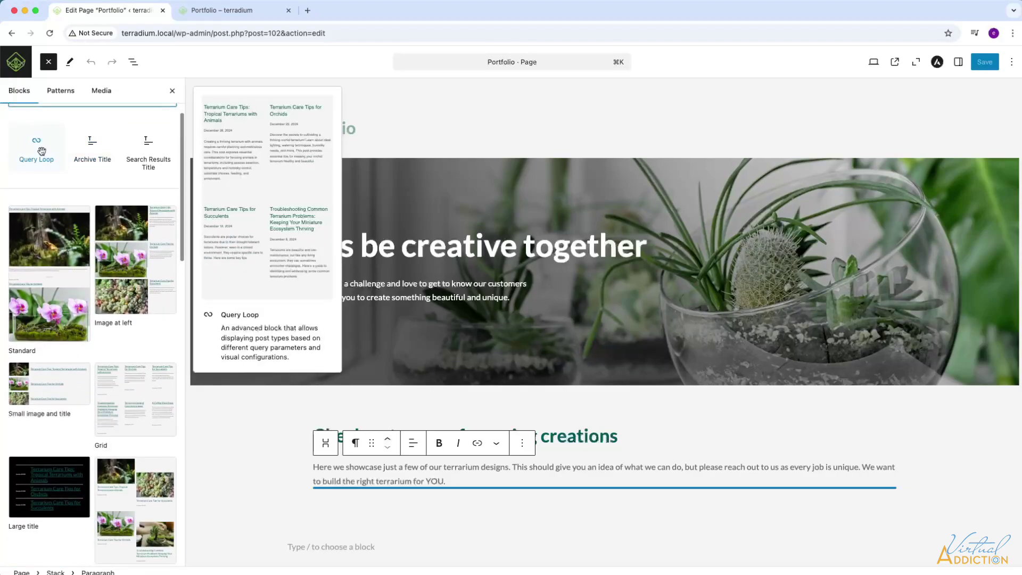
pyautogui.click(37, 151)
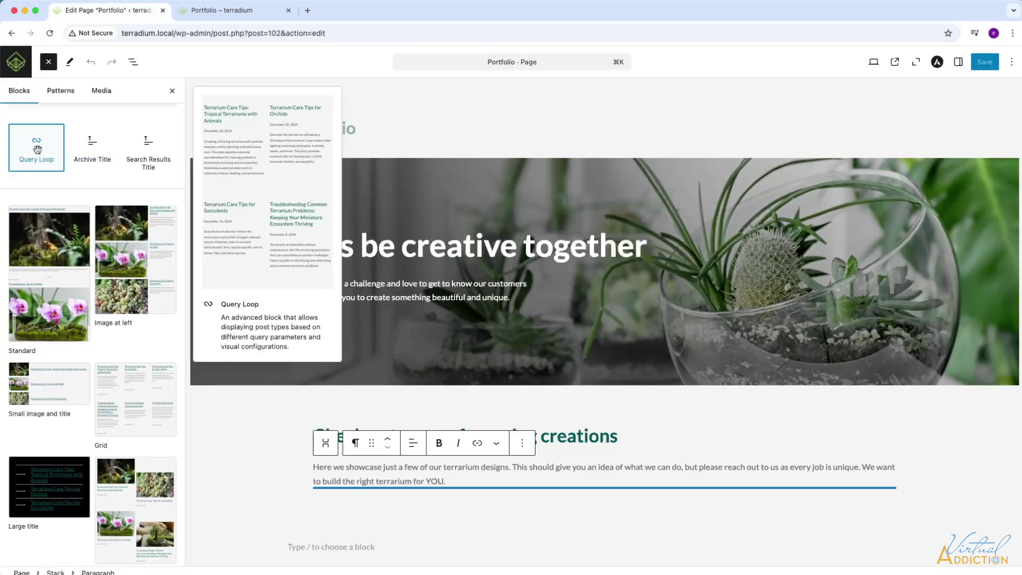
pyautogui.scroll(-2, 529, 413)
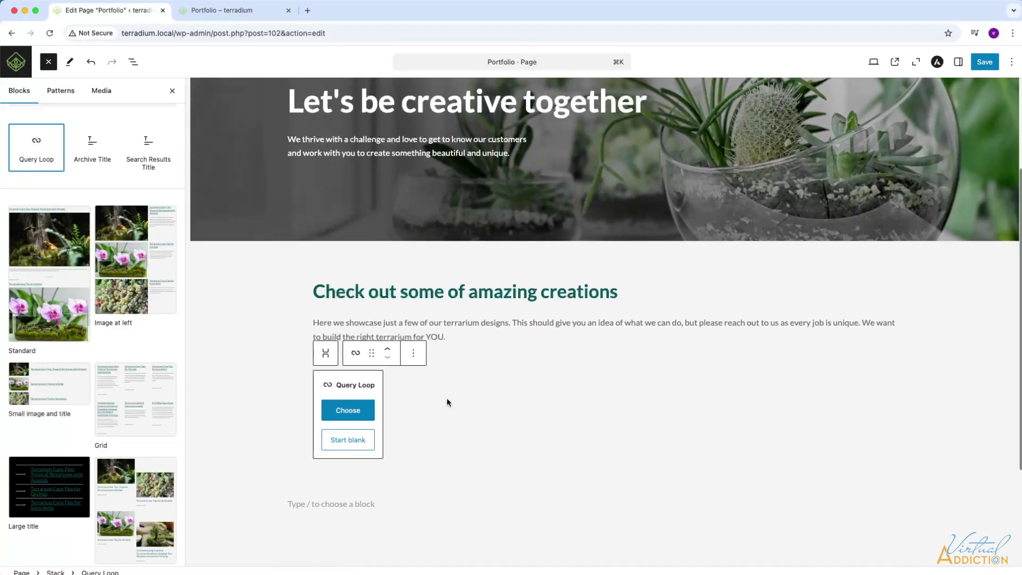
# Start the Query Loop blank with the Title & Excerpt layout, then show List View.
pyautogui.click(352, 441)
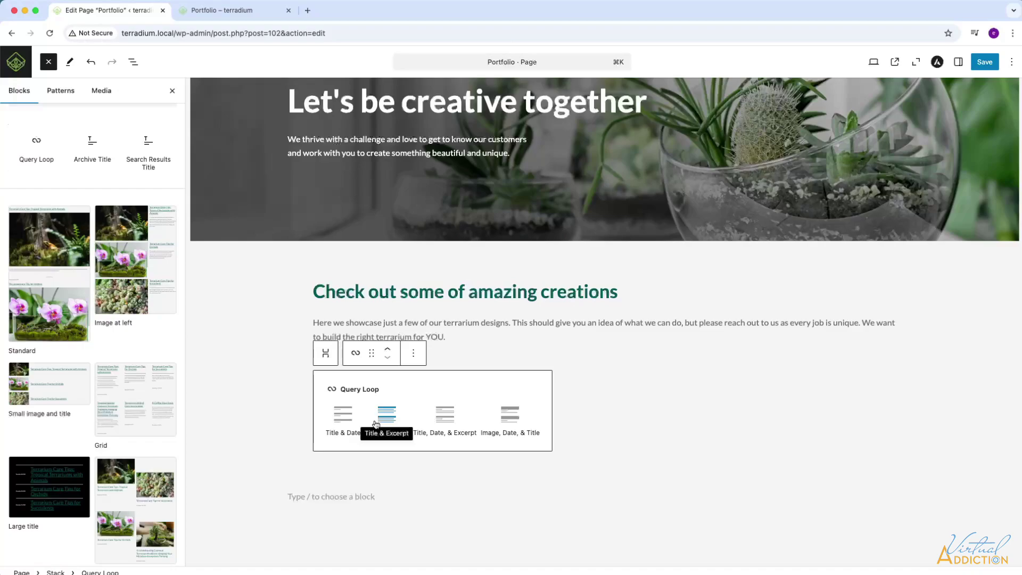
pyautogui.click(387, 415)
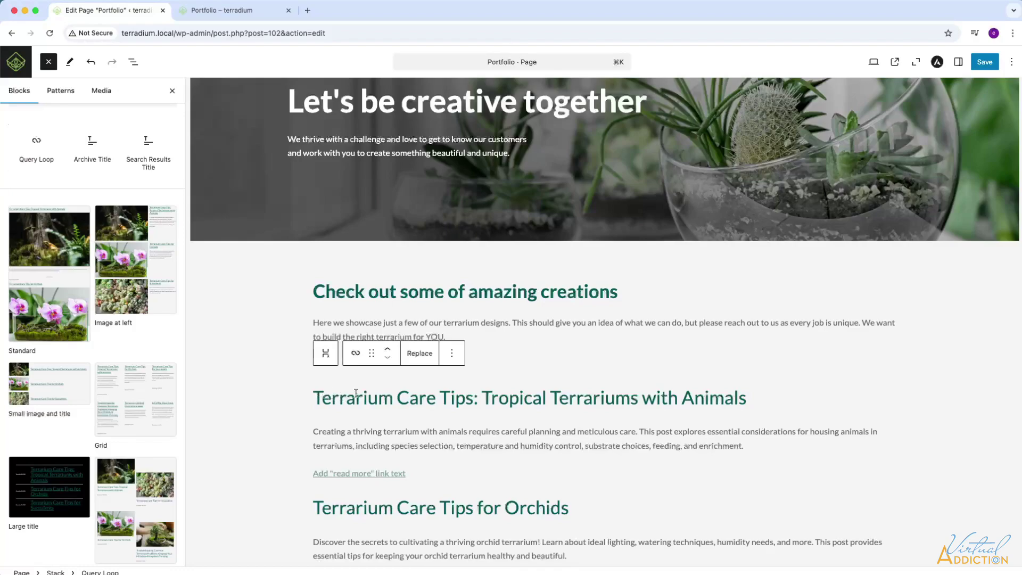
pyautogui.scroll(-3, 419, 479)
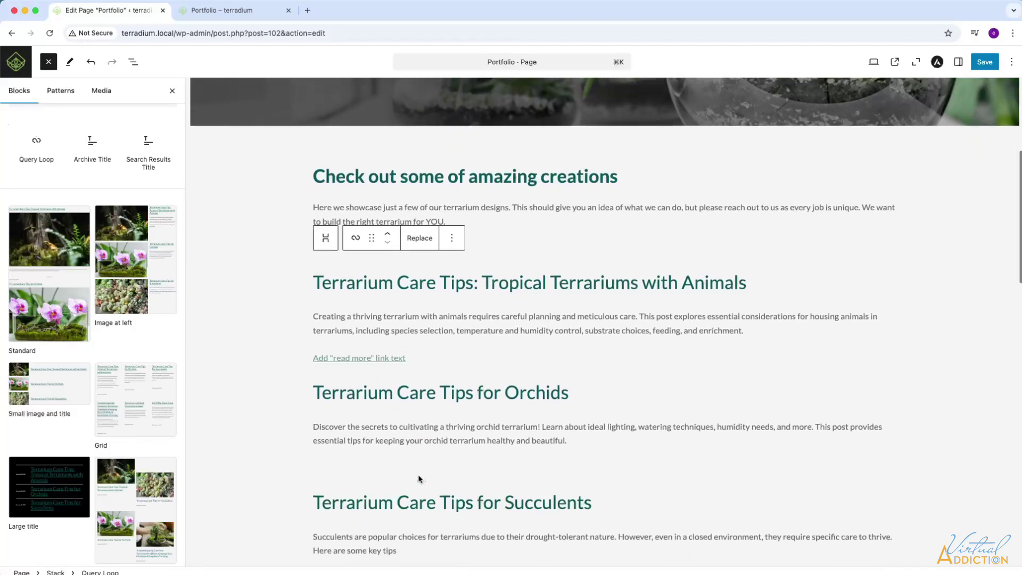
pyautogui.scroll(-7, 419, 479)
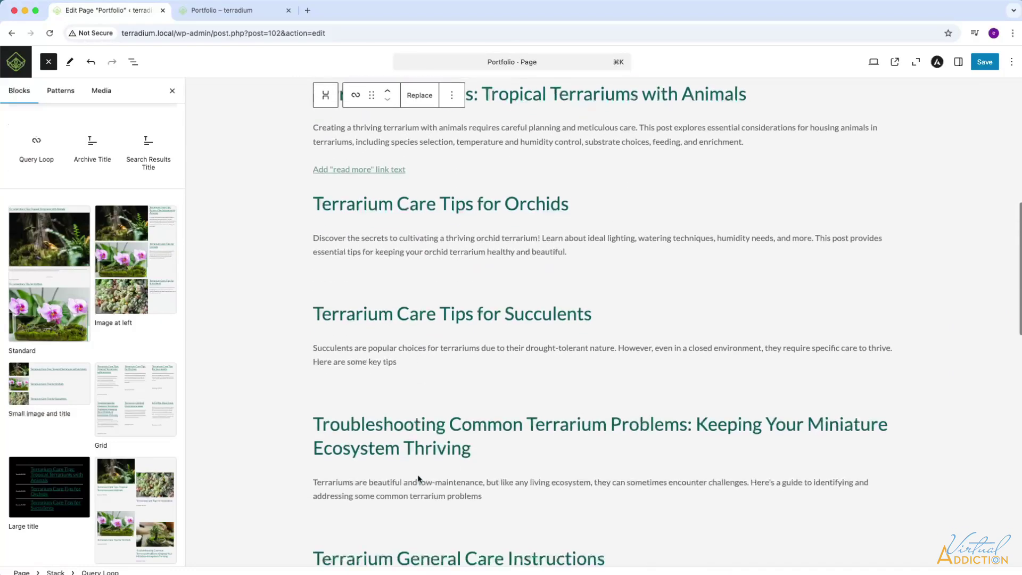
pyautogui.scroll(10, 419, 479)
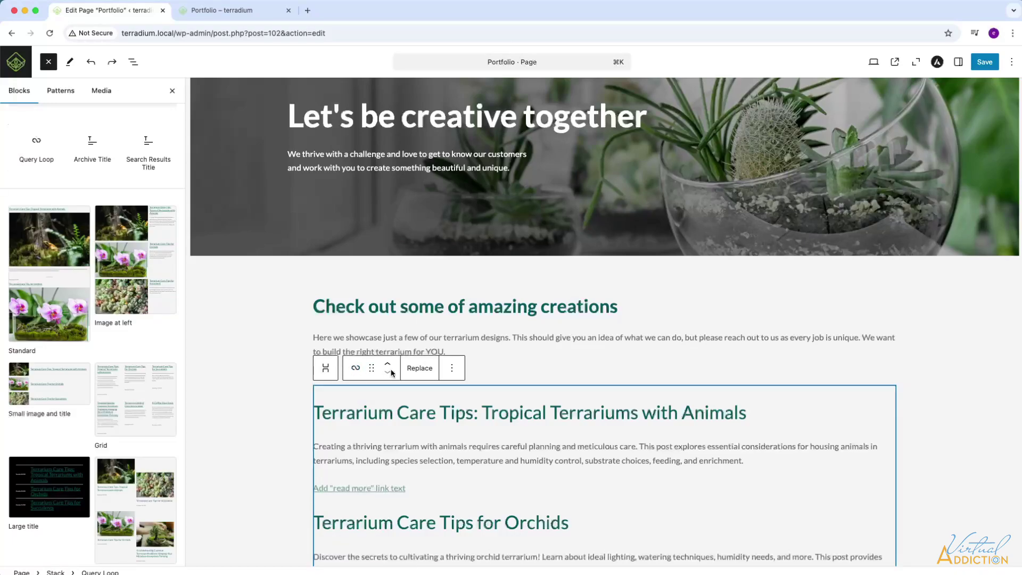
pyautogui.click(133, 62)
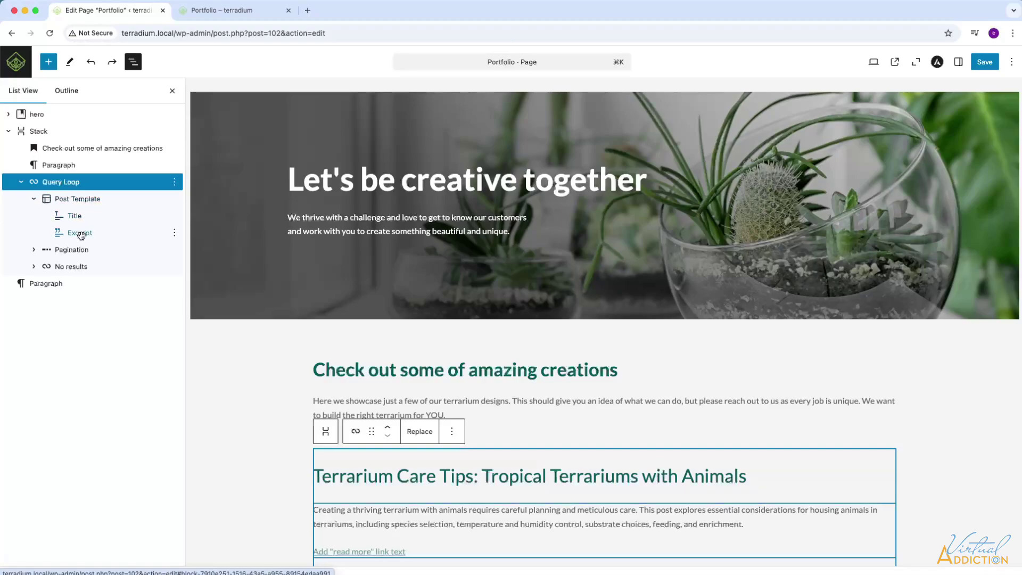
pyautogui.scroll(-5, 584, 439)
pyautogui.scroll(-20, 584, 436)
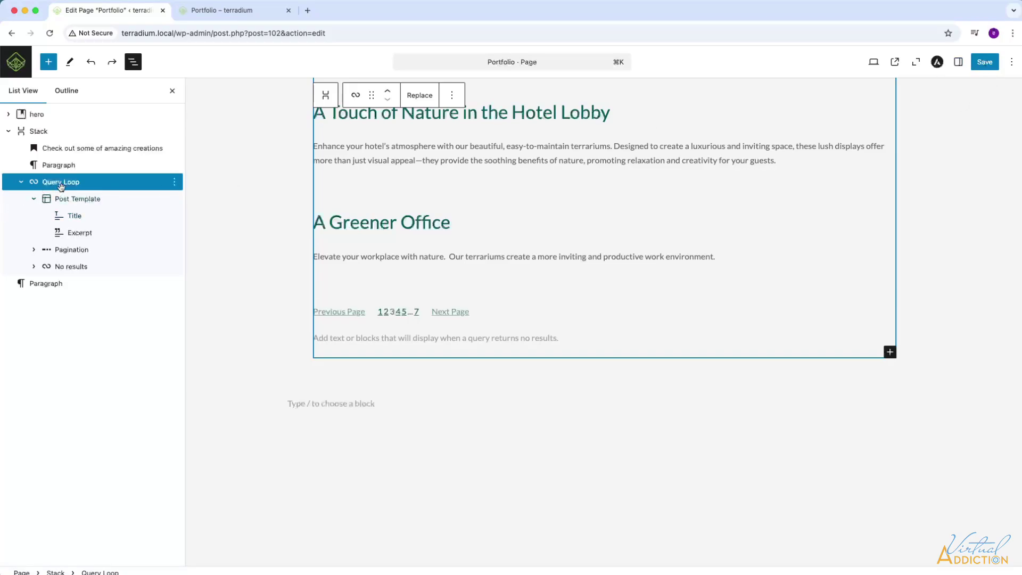
# In the Query Loop settings, exclude sticky posts and set 6 posts per page.
pyautogui.click(959, 63)
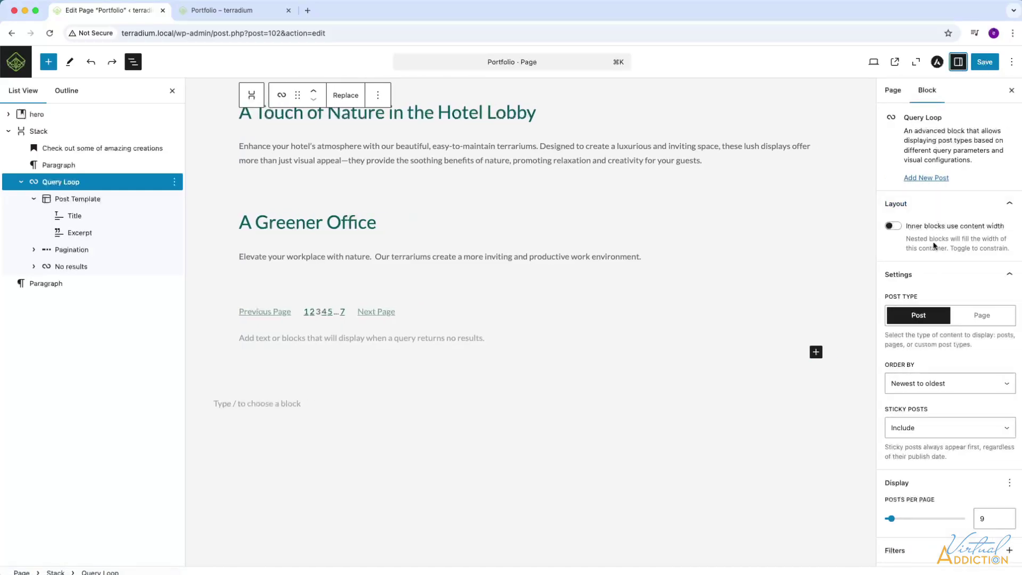
pyautogui.scroll(10, 792, 223)
pyautogui.scroll(5, 791, 229)
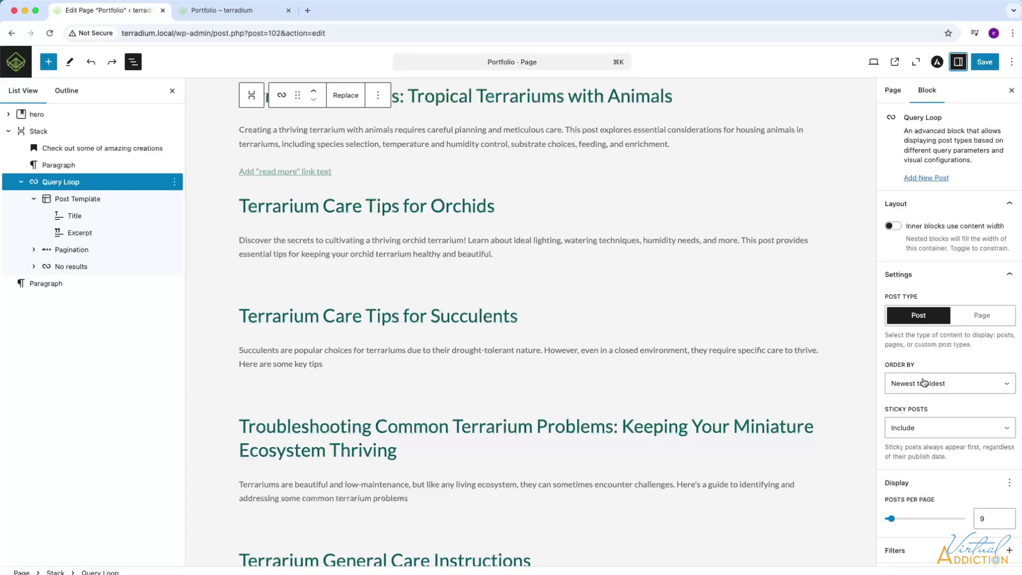
pyautogui.click(921, 426)
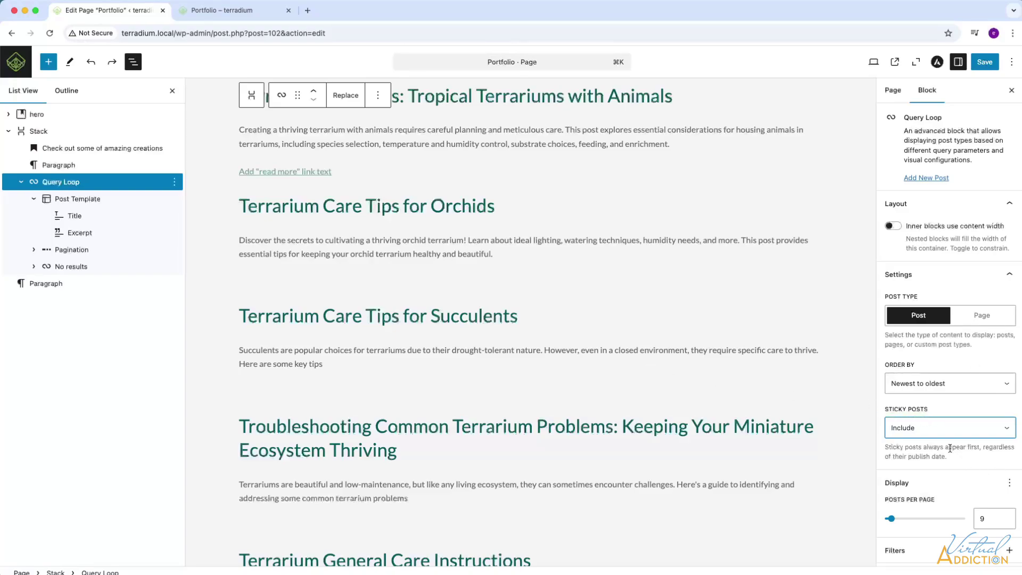
pyautogui.click(965, 423)
pyautogui.click(900, 437)
pyautogui.moveTo(990, 521); pyautogui.dragTo(967, 522)
pyautogui.write('6')
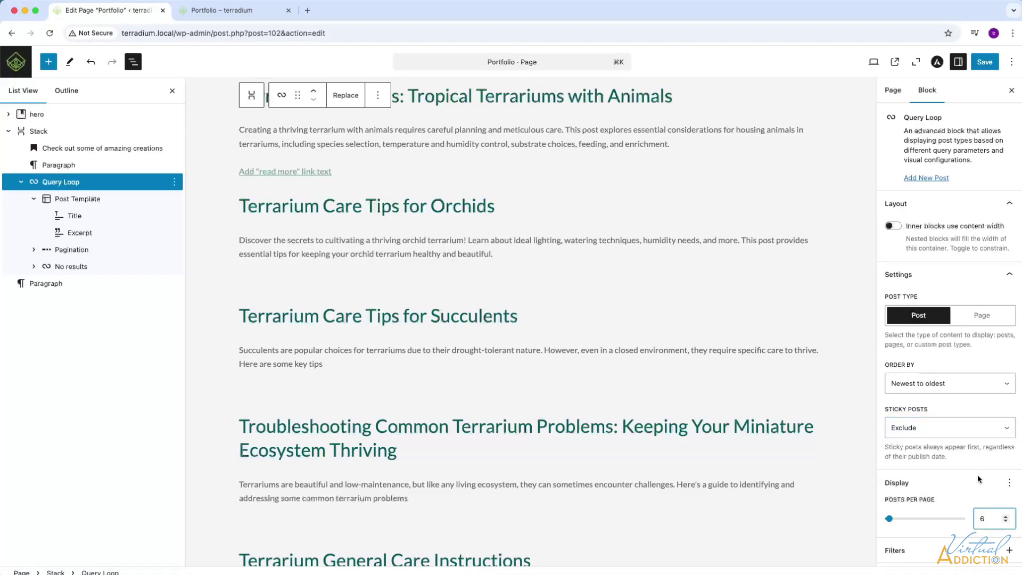
# Add a Taxonomies filter limiting the query to the 'case study' category.
pyautogui.scroll(-1, 978, 474)
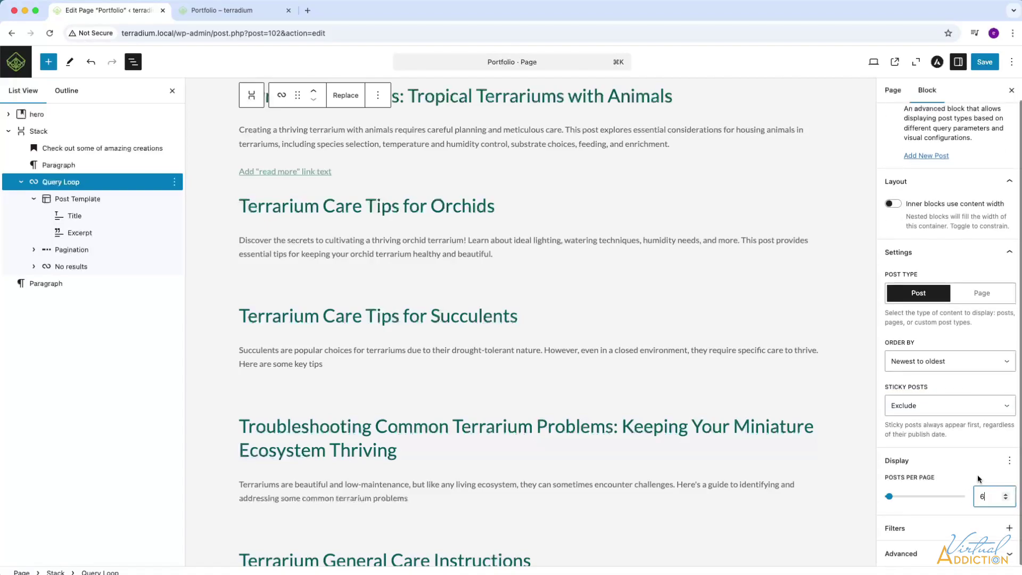
pyautogui.click(1010, 530)
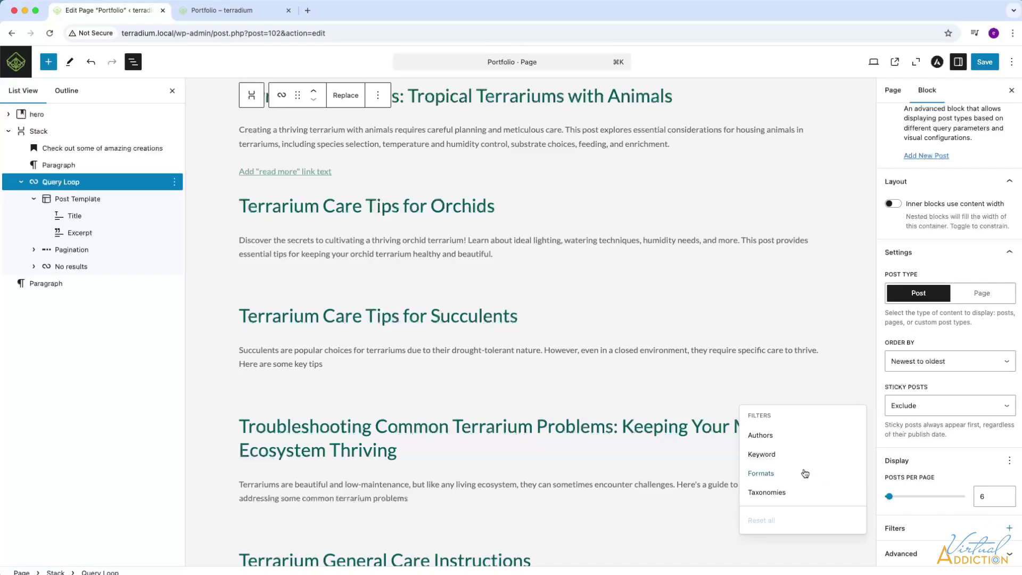
pyautogui.click(770, 493)
pyautogui.scroll(-4, 935, 500)
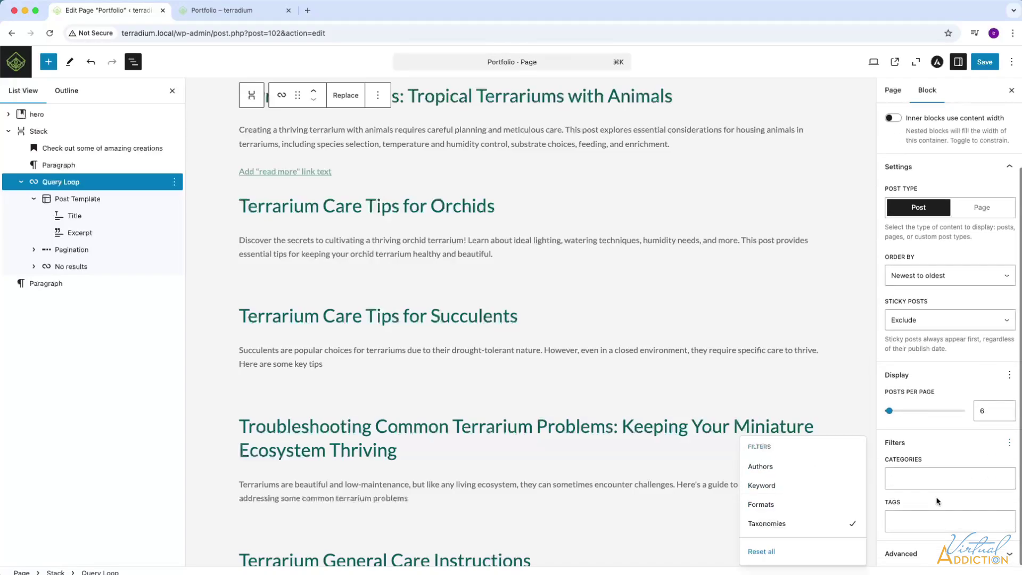
pyautogui.click(904, 478)
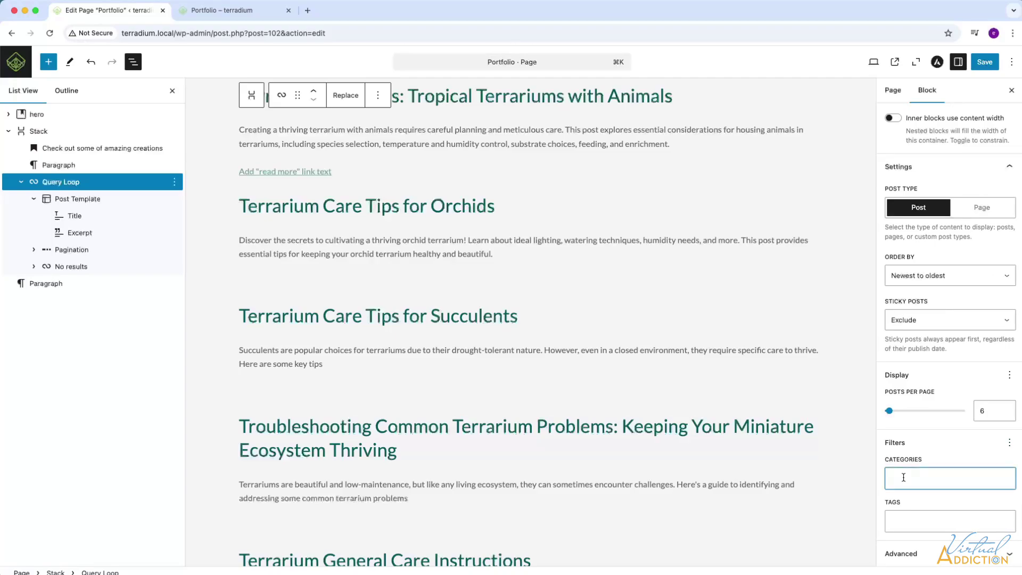
pyautogui.write('cas')
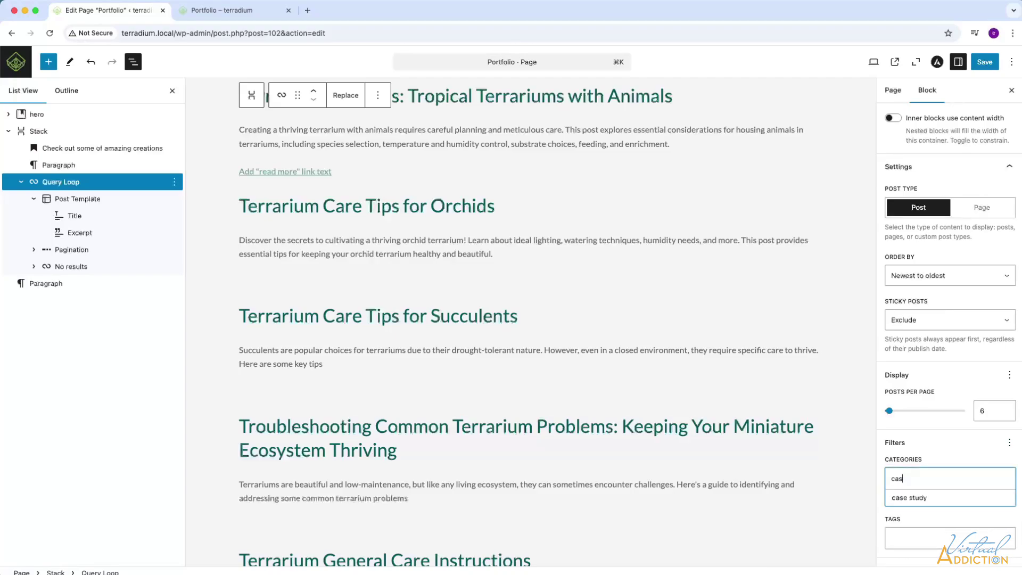
pyautogui.click(909, 497)
pyautogui.scroll(5, 373, 271)
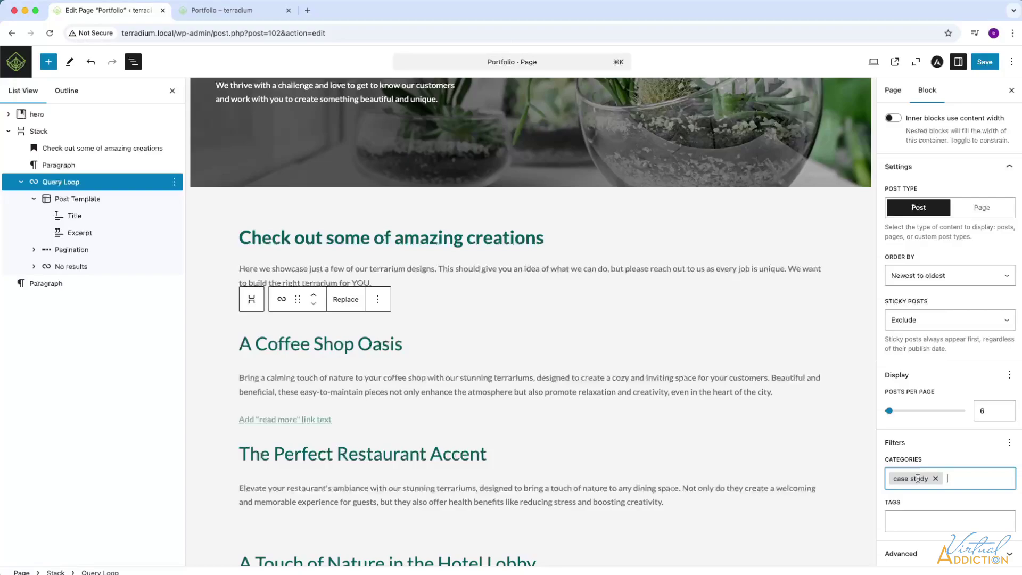
# Select the Post Template in List View and review its Styles, leaving background colour unchanged.
pyautogui.scroll(3, 918, 478)
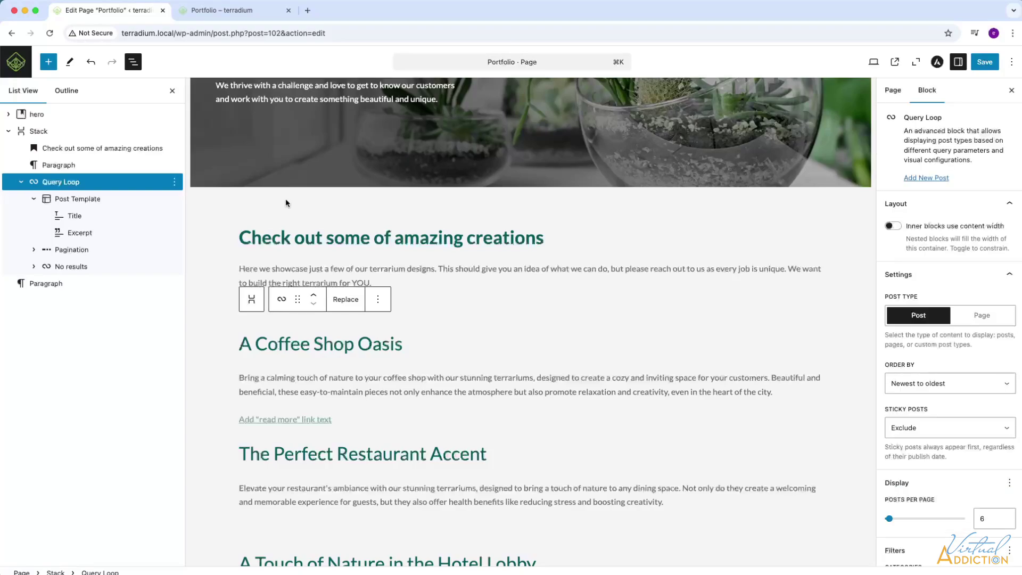
pyautogui.click(79, 199)
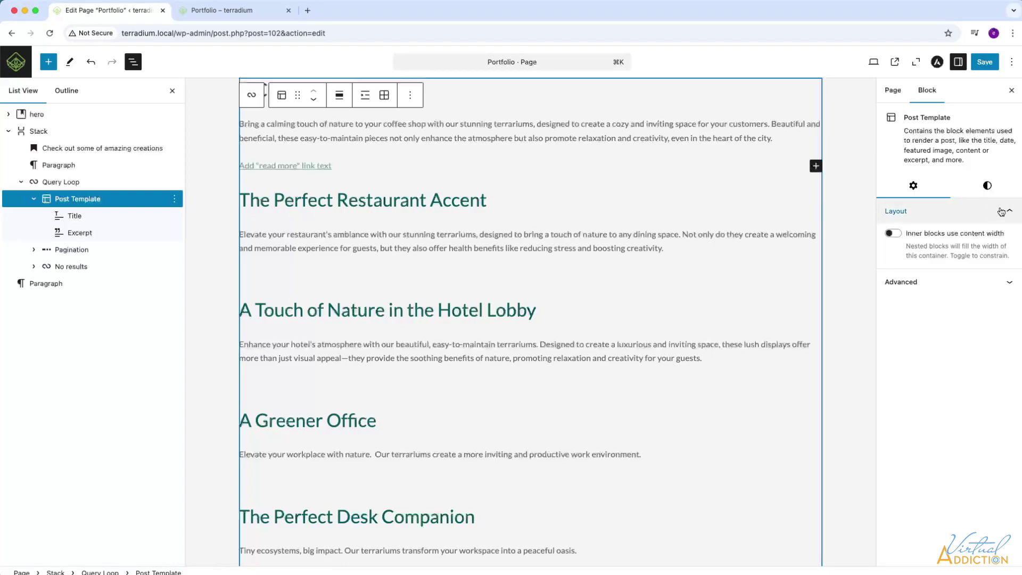
pyautogui.click(988, 187)
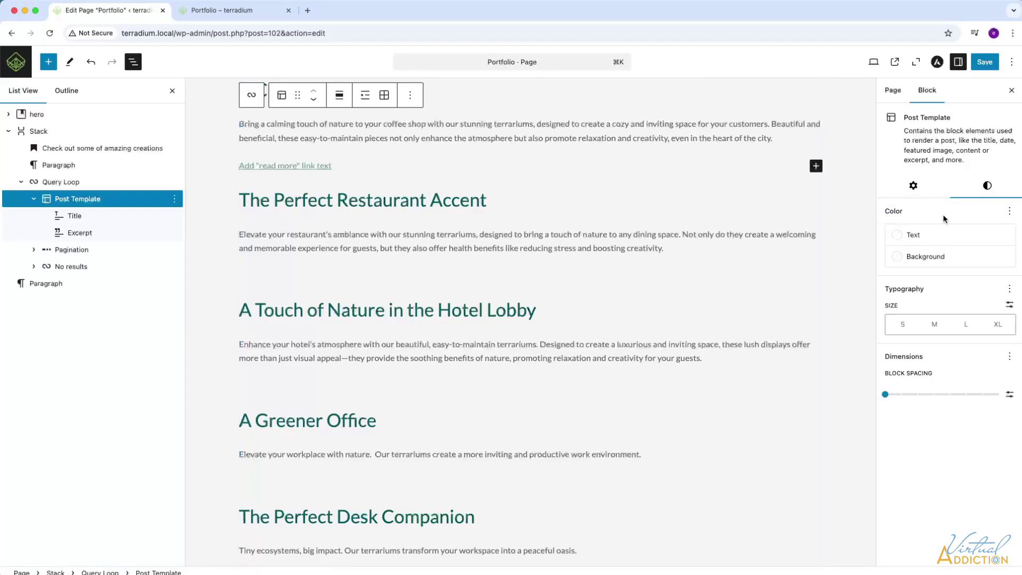
pyautogui.click(925, 256)
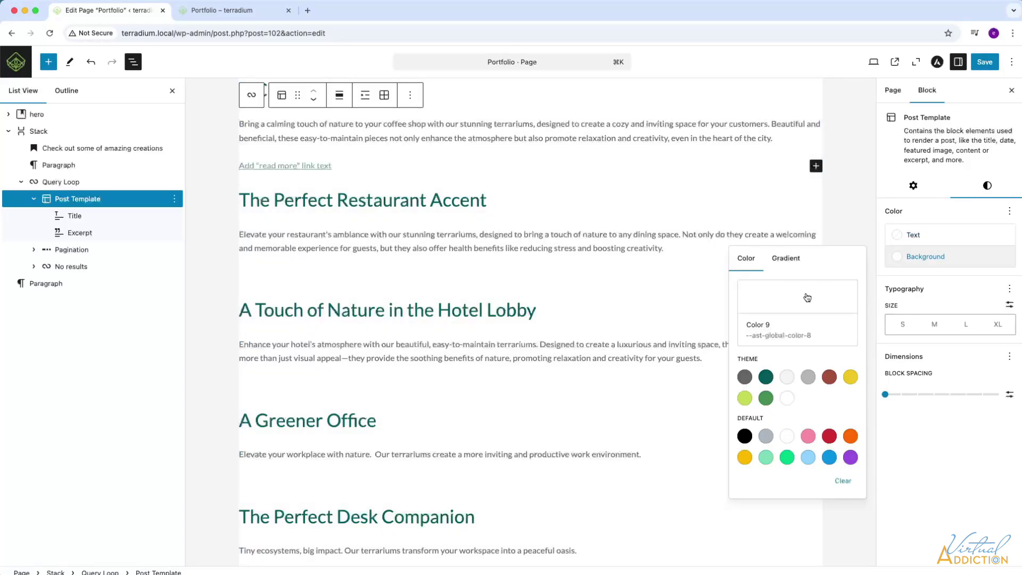
pyautogui.click(951, 292)
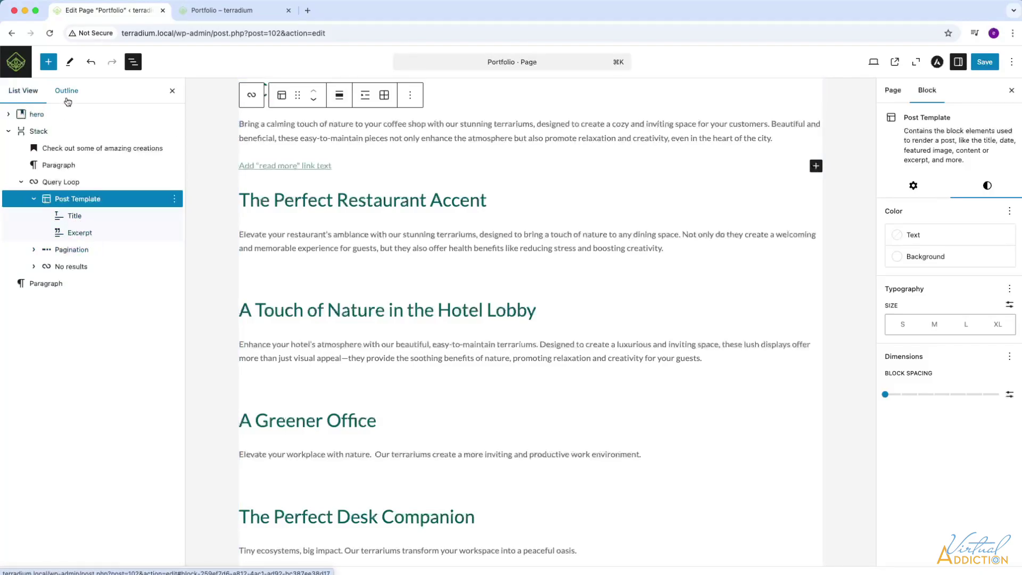
# Insert a Featured Image block from the library's Theme section into the Query Loop.
pyautogui.click(47, 63)
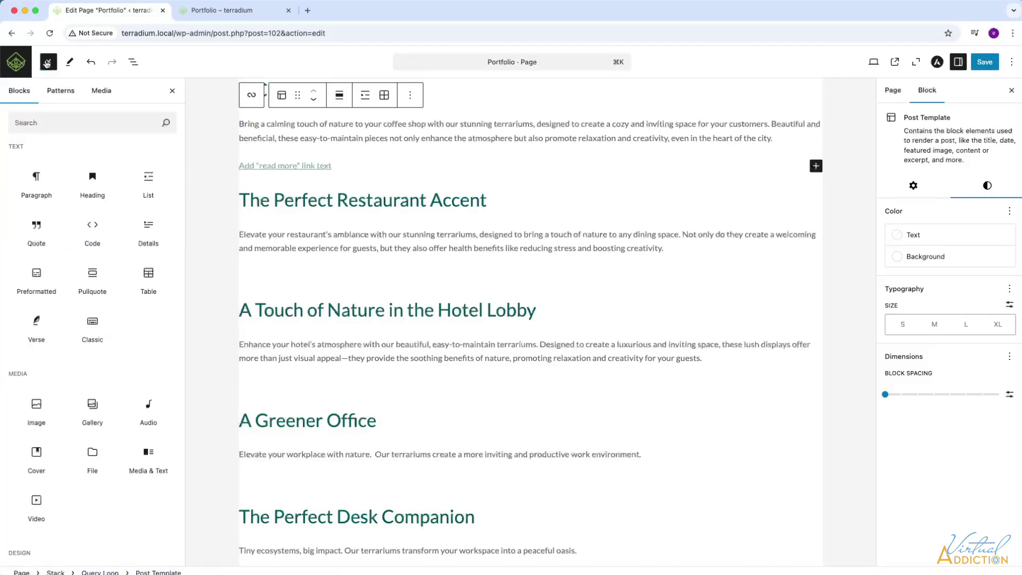
pyautogui.scroll(-3, 71, 300)
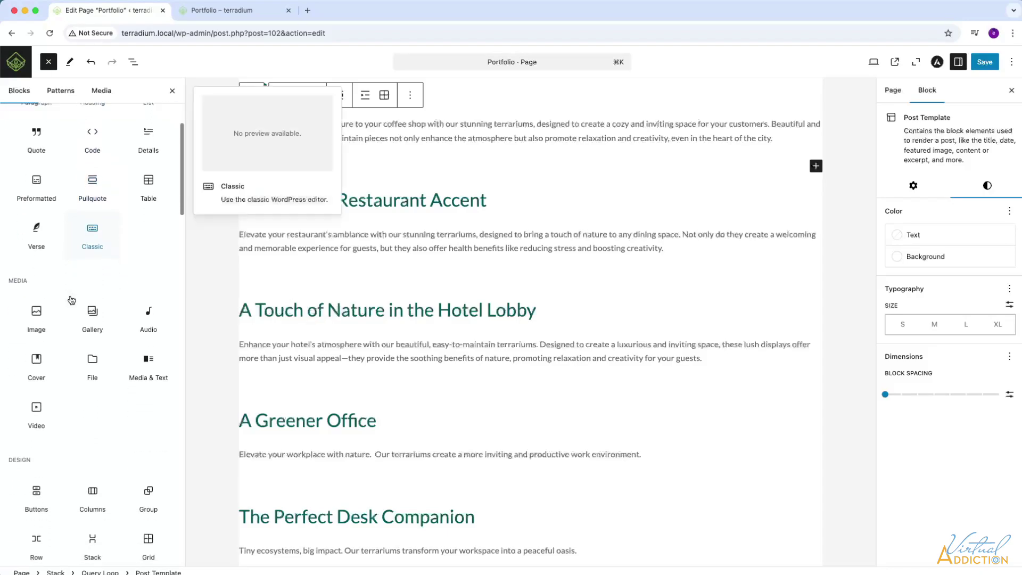
pyautogui.scroll(-12, 72, 300)
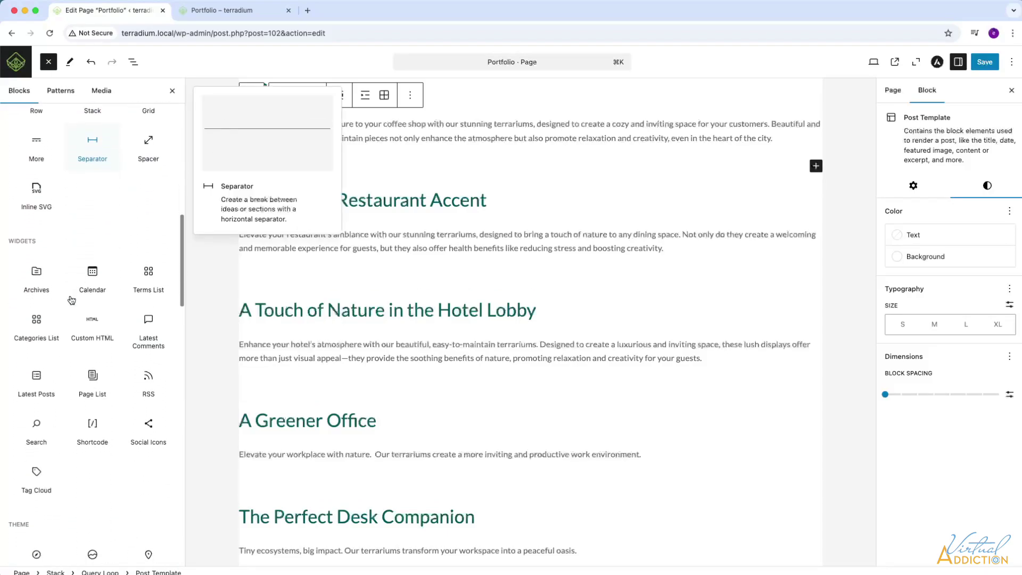
pyautogui.scroll(-10, 72, 300)
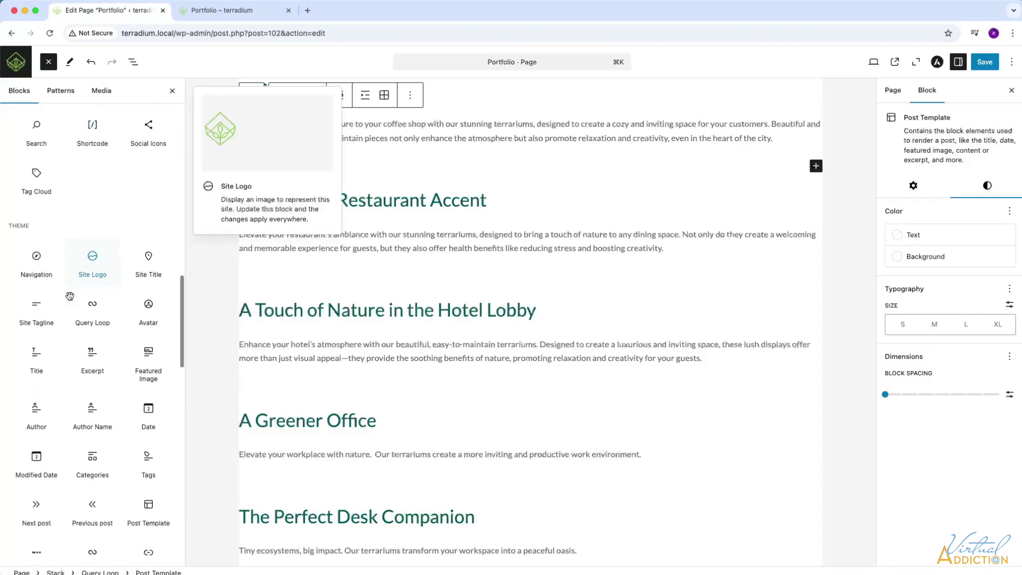
pyautogui.scroll(-1, 70, 296)
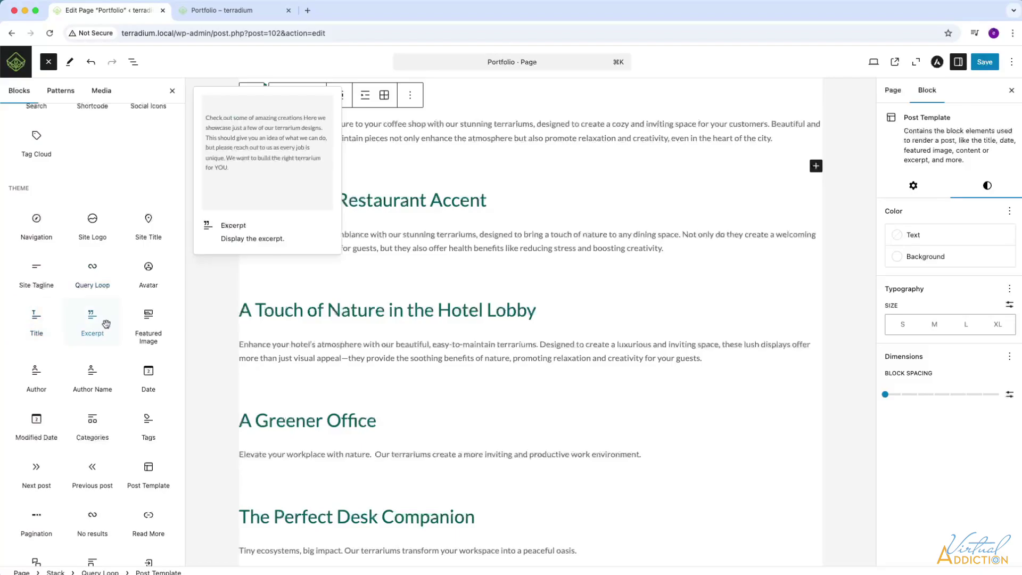
pyautogui.click(149, 326)
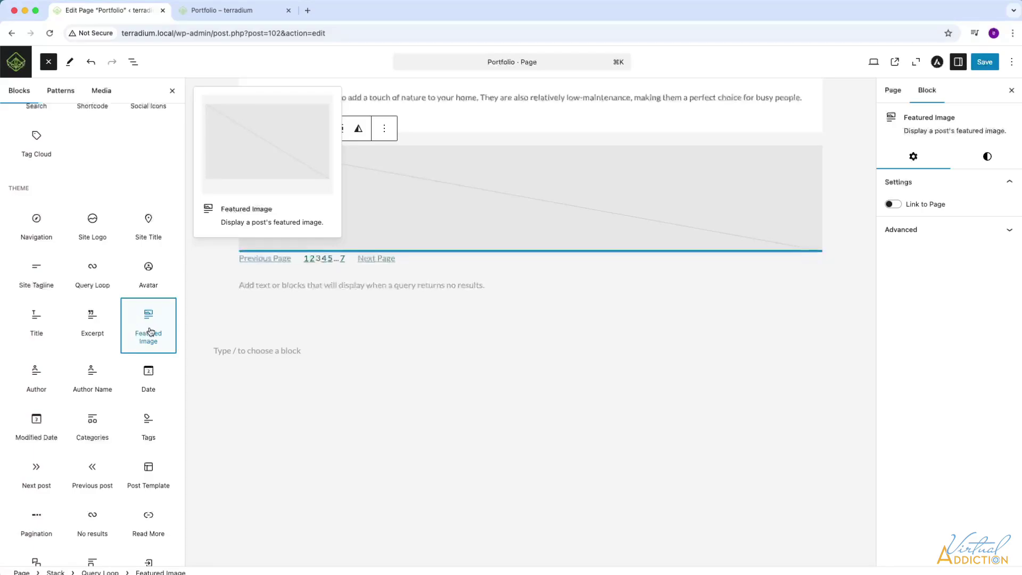
# In List View, drag the Featured Image block between the post Title and Excerpt.
pyautogui.click(133, 62)
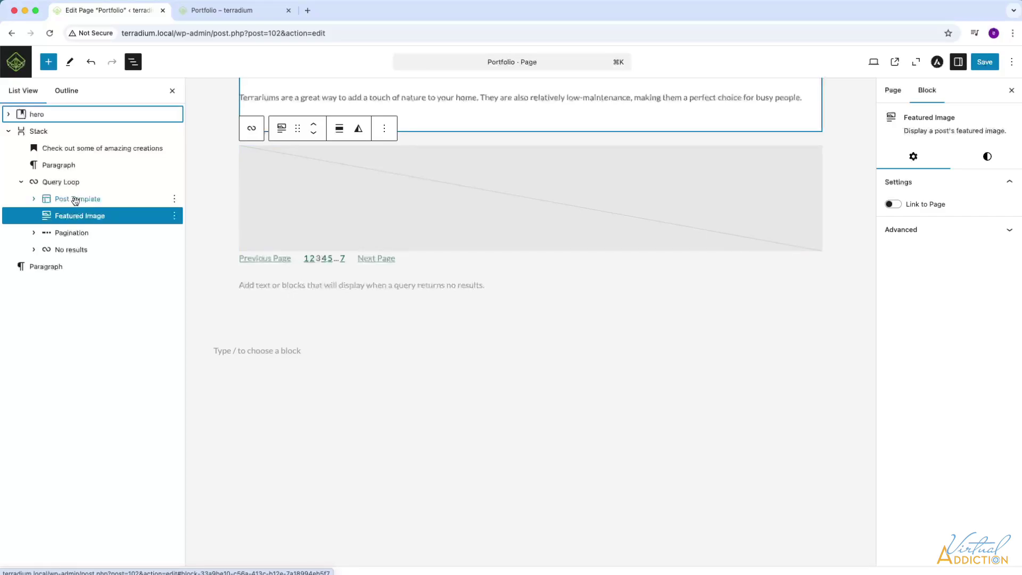
pyautogui.scroll(3, 467, 382)
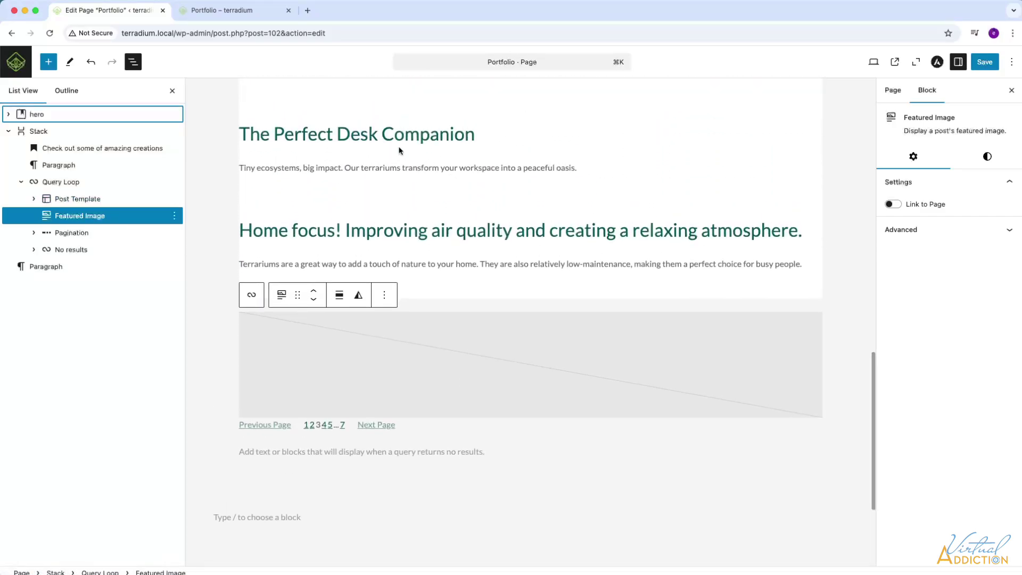
pyautogui.click(34, 199)
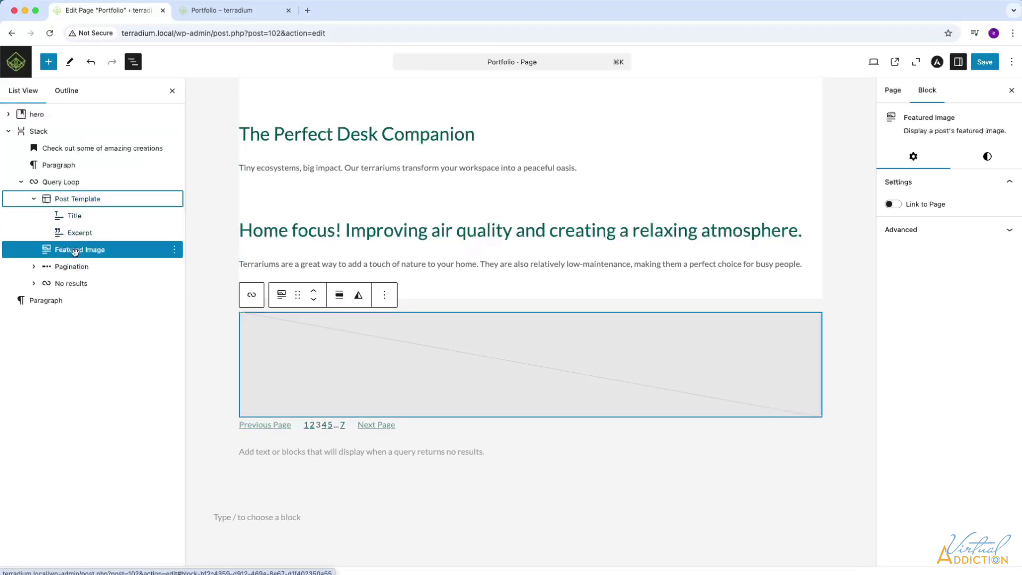
pyautogui.moveTo(74, 251); pyautogui.dragTo(89, 224)
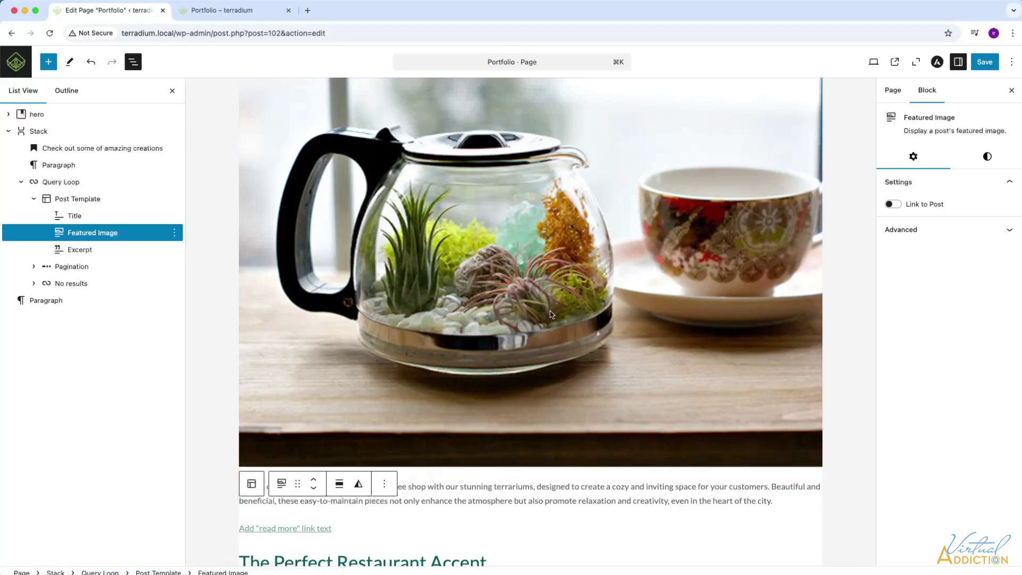
pyautogui.scroll(10, 552, 314)
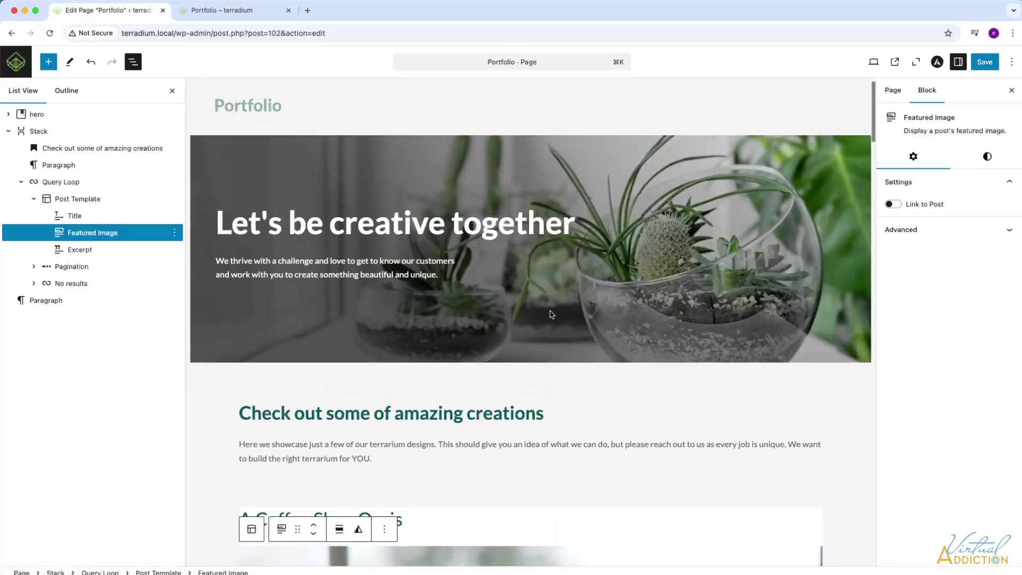
pyautogui.scroll(-6, 552, 314)
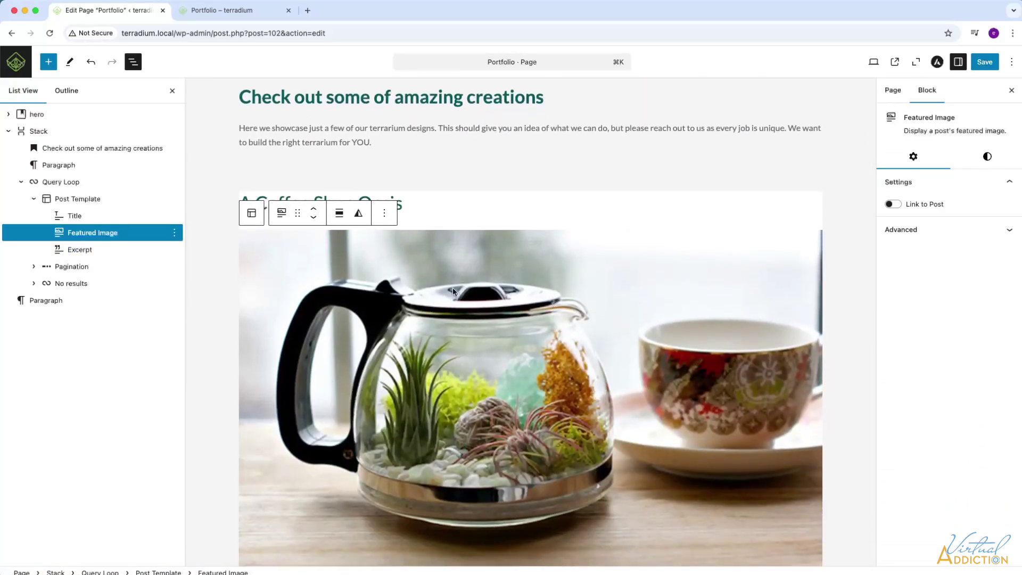
pyautogui.scroll(-4, 436, 328)
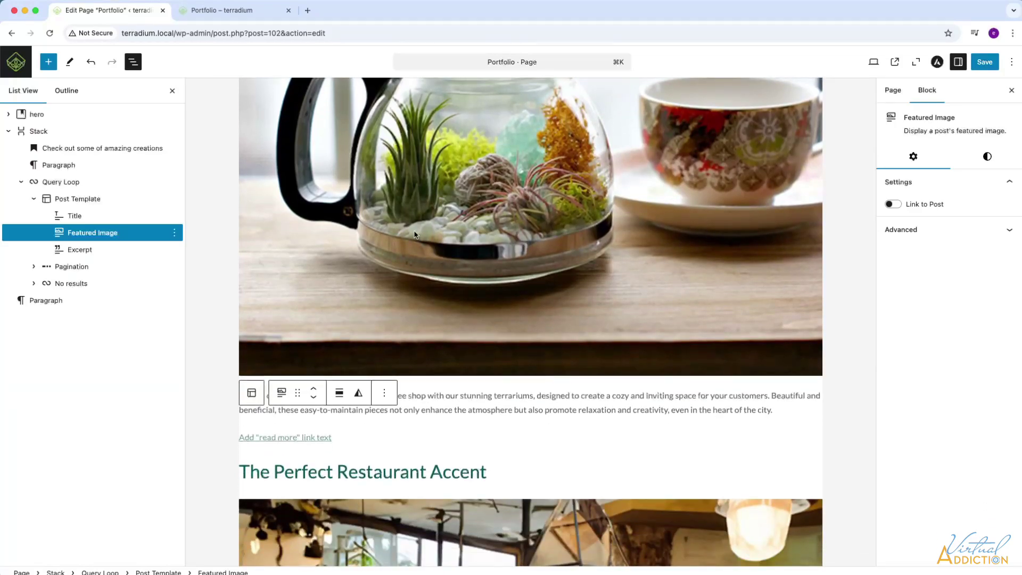
pyautogui.scroll(8, 411, 257)
pyautogui.scroll(2, 410, 258)
pyautogui.scroll(-6, 411, 257)
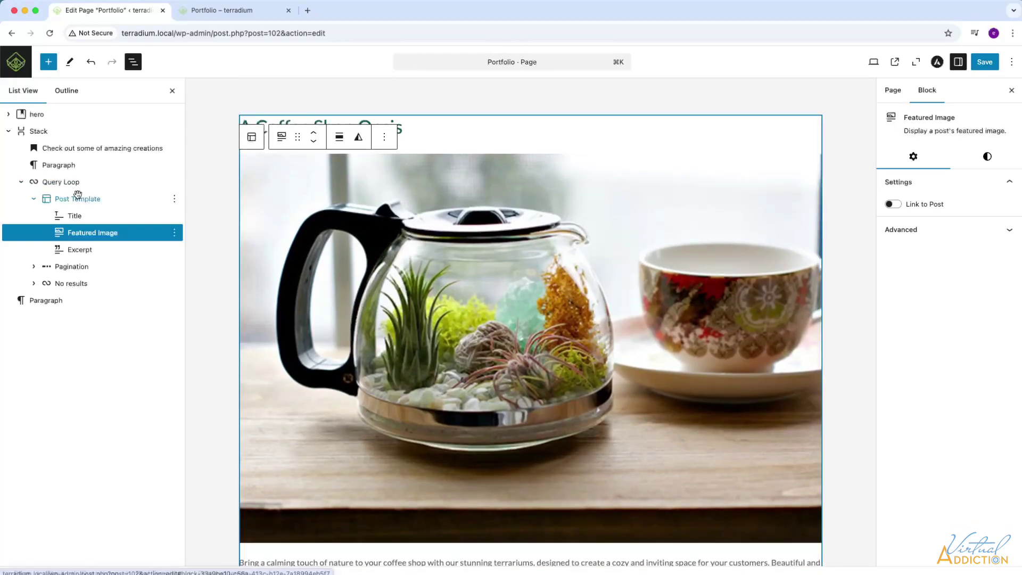
# Switch the Post Template to Grid view and settle on 3 columns of cards.
pyautogui.click(74, 199)
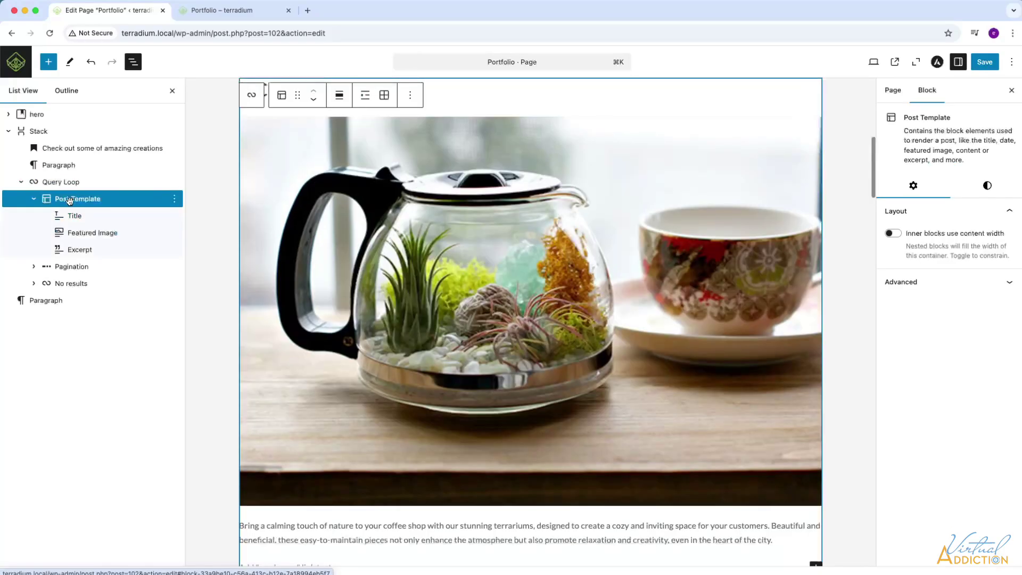
pyautogui.click(381, 96)
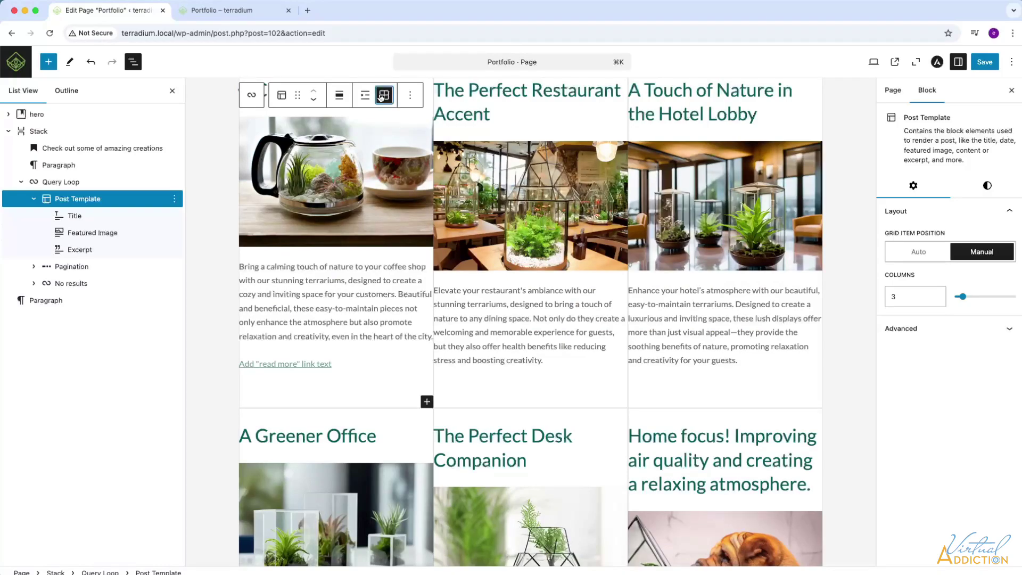
pyautogui.scroll(3, 442, 248)
pyautogui.scroll(1, 440, 247)
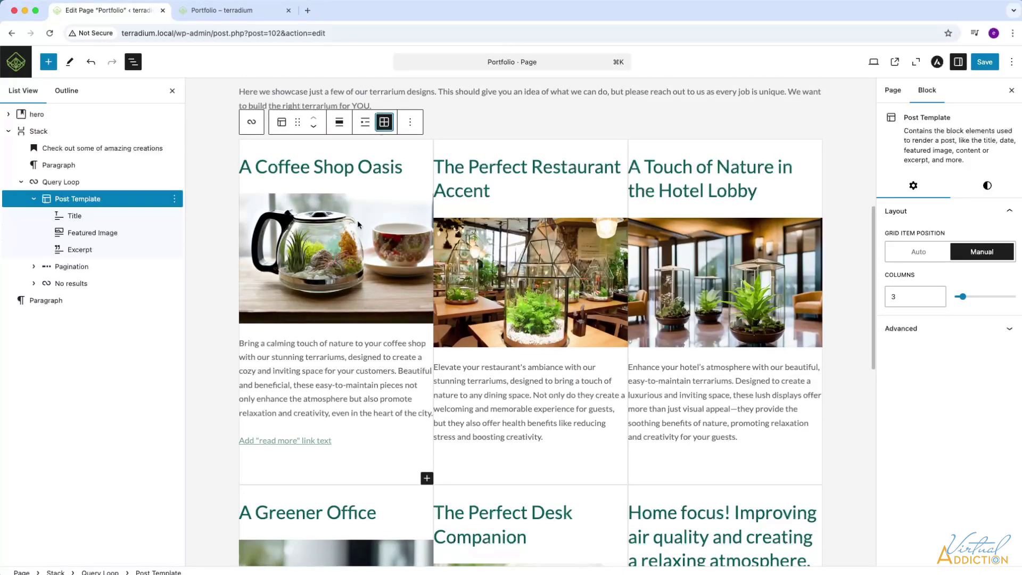
pyautogui.scroll(-13, 382, 286)
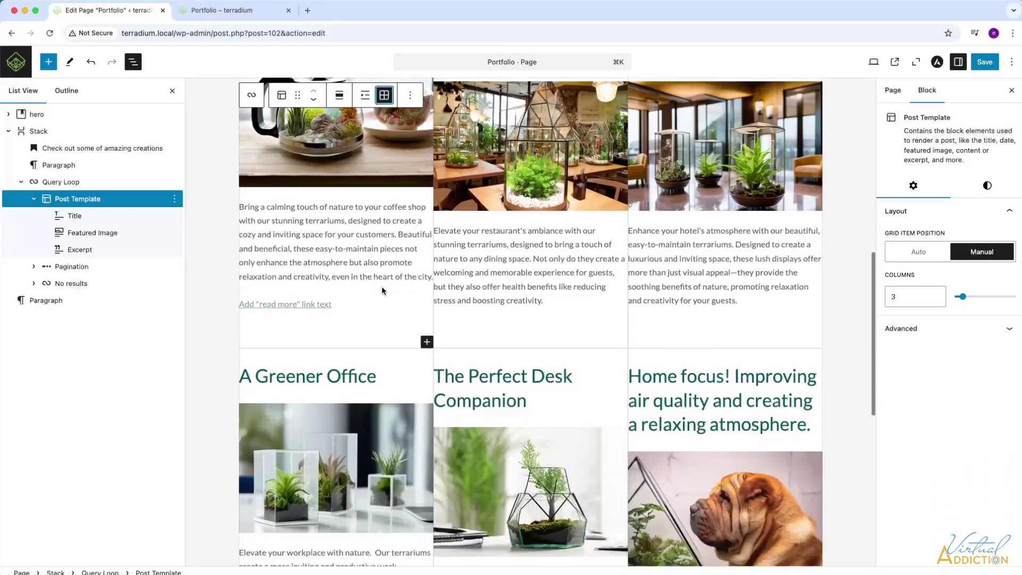
pyautogui.scroll(12, 382, 288)
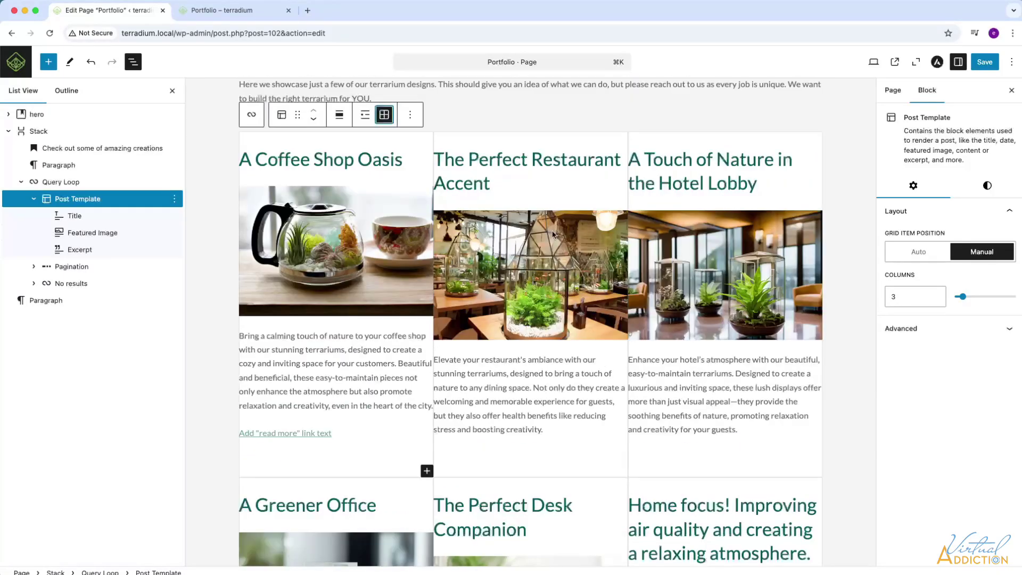
pyautogui.click(937, 295)
pyautogui.click(937, 300)
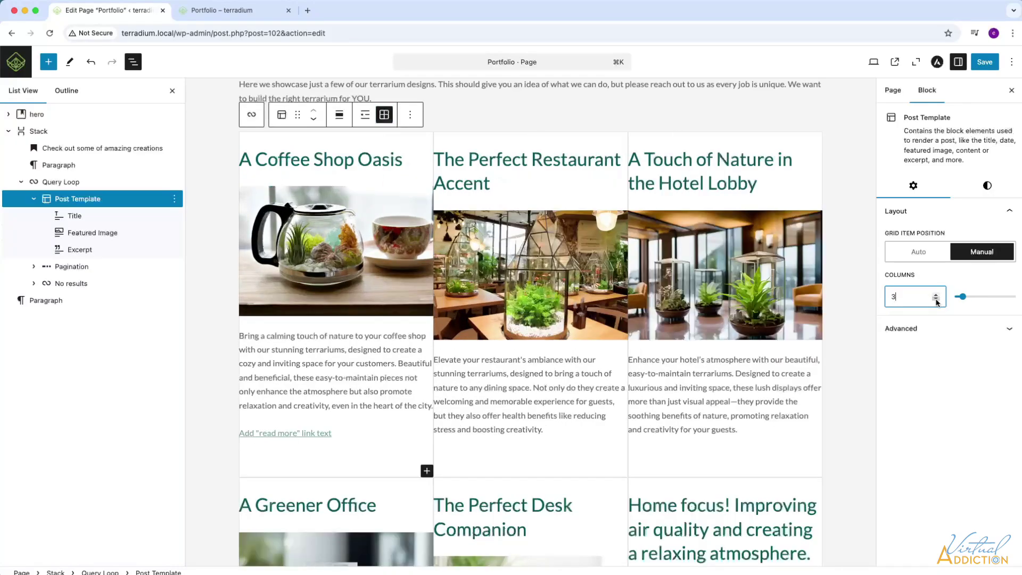
pyautogui.click(937, 299)
pyautogui.click(936, 295)
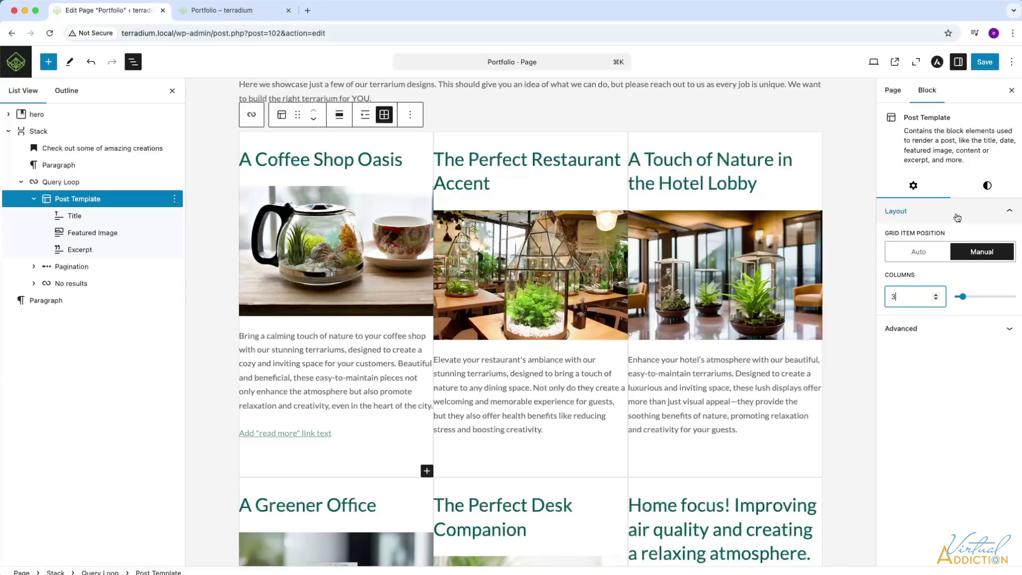
# Set the Post Template's block spacing to Large between the grid cards.
pyautogui.click(988, 186)
pyautogui.click(988, 185)
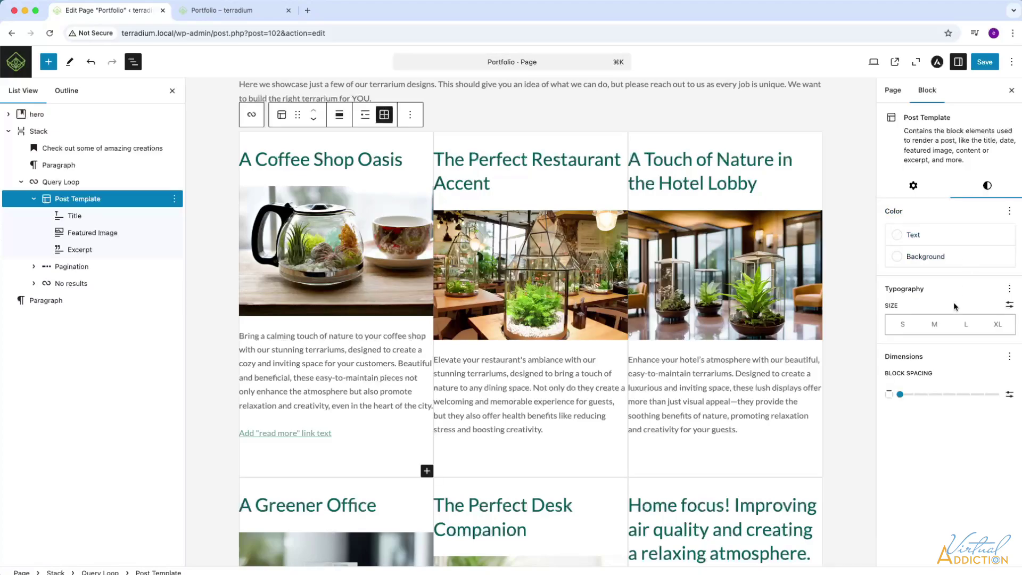
pyautogui.moveTo(900, 395); pyautogui.dragTo(970, 396)
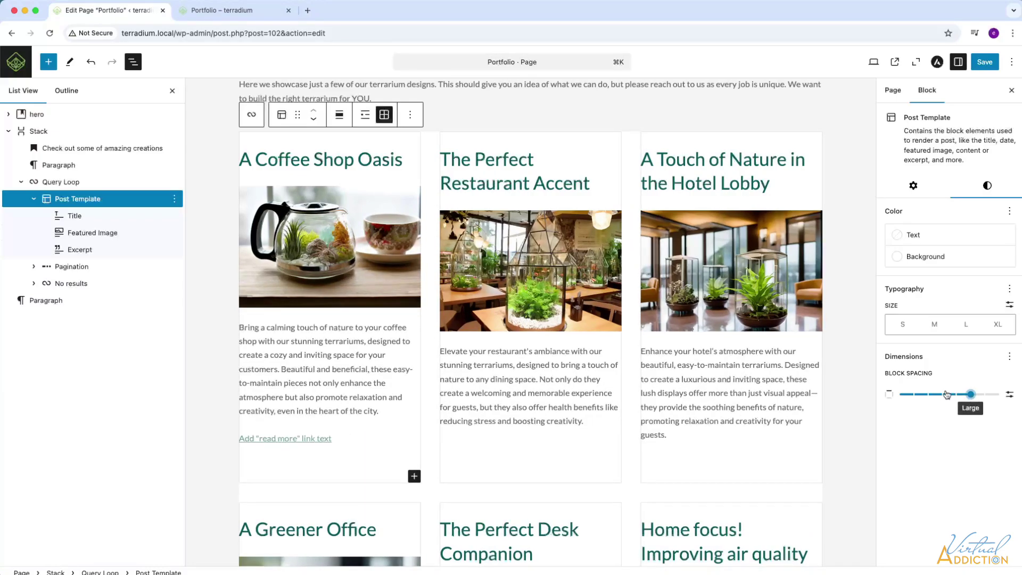
pyautogui.scroll(-1, 662, 141)
pyautogui.click(662, 140)
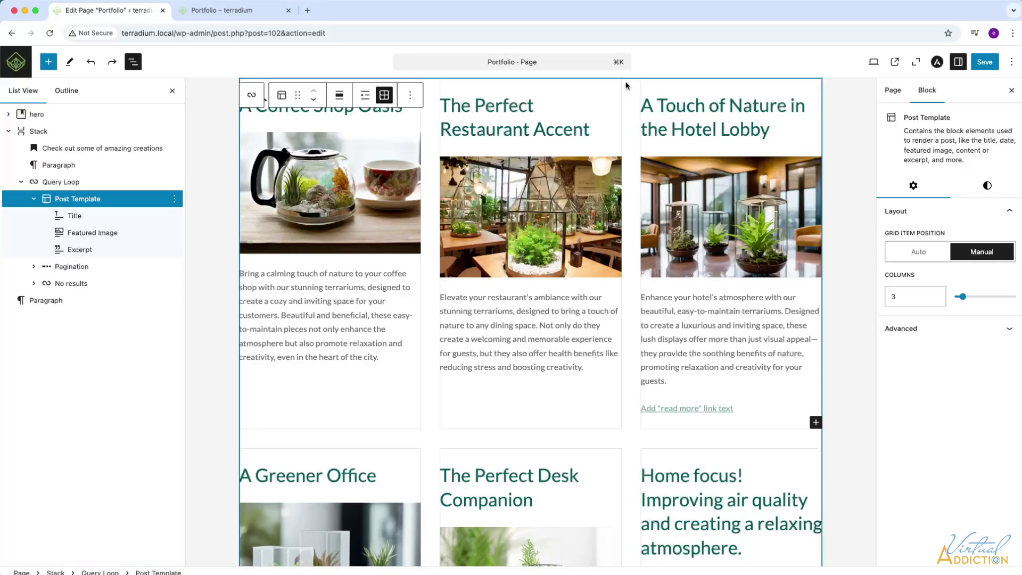
pyautogui.scroll(1, 657, 164)
pyautogui.click(840, 278)
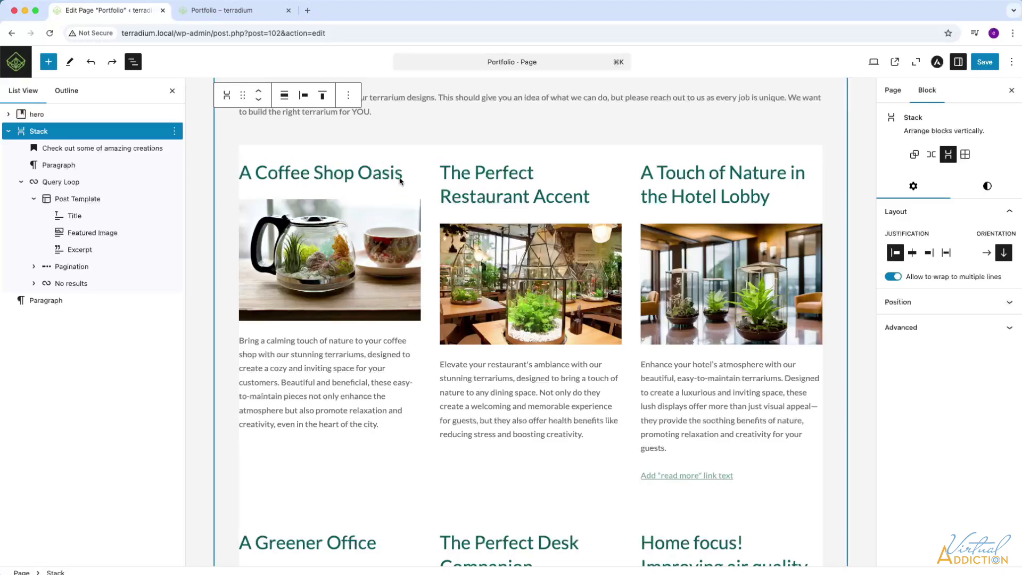
# Clear the Post Template's background colour in its Styles settings.
pyautogui.moveTo(425, 125)
pyautogui.click(75, 200)
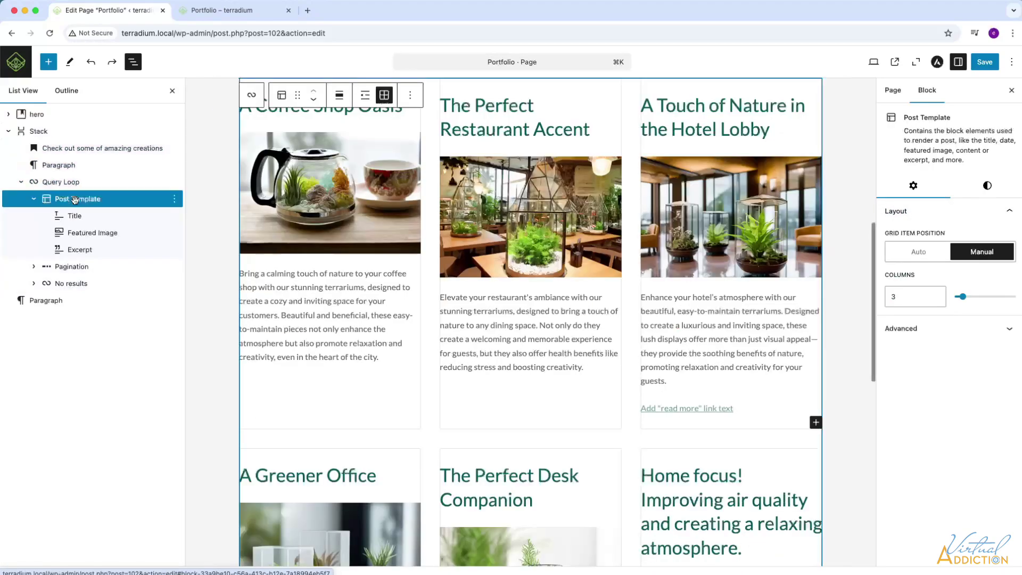
pyautogui.click(988, 186)
pyautogui.click(926, 256)
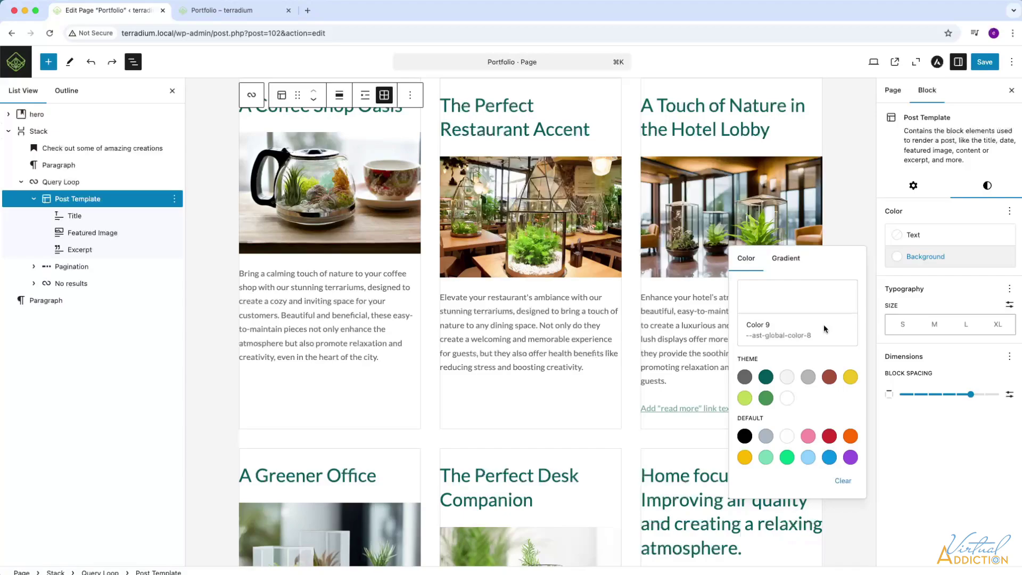
pyautogui.click(844, 481)
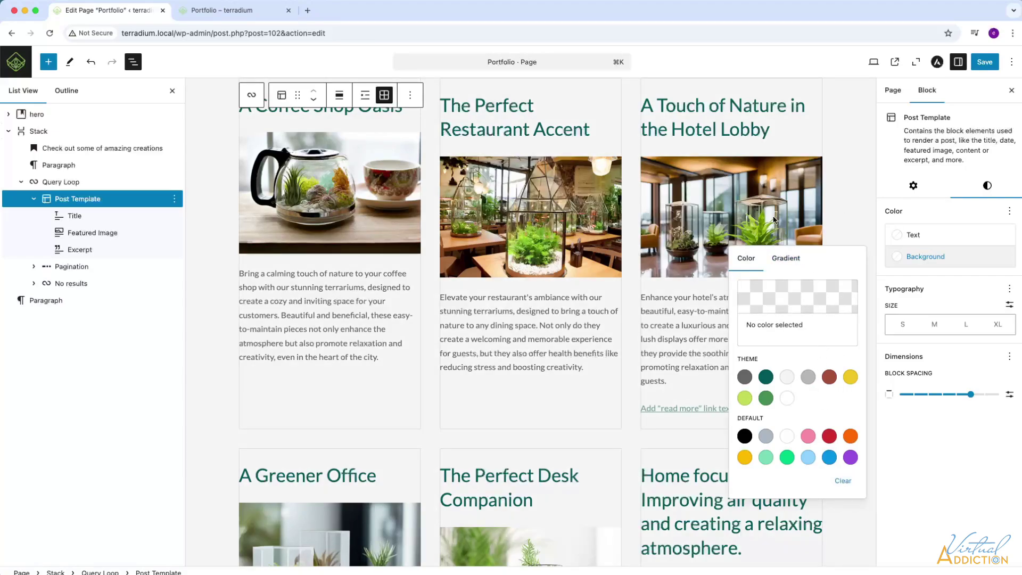
# Group the Title, Featured Image and Excerpt blocks with Cmd+G and expand the Group.
pyautogui.click(74, 217)
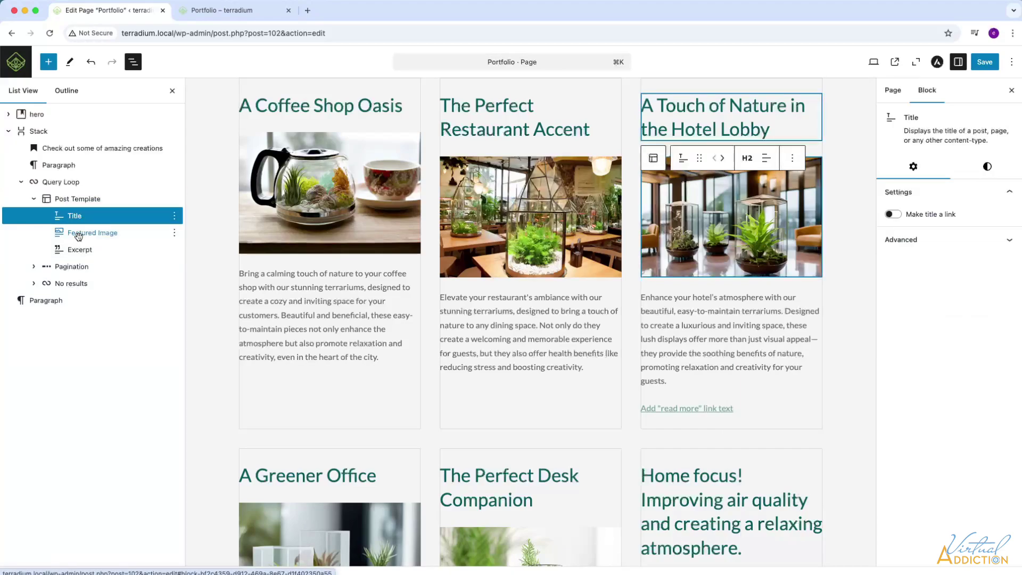
pyautogui.keyDown('shift'); pyautogui.click(79, 235); pyautogui.keyUp('shift')
pyautogui.keyDown('shift'); pyautogui.click(77, 250); pyautogui.keyUp('shift')
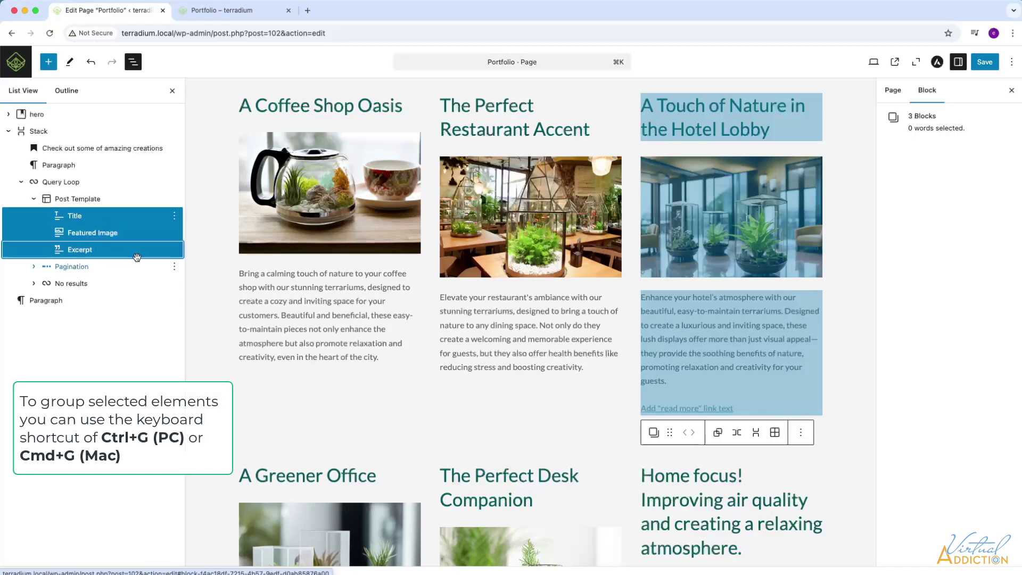
pyautogui.press('super+g')
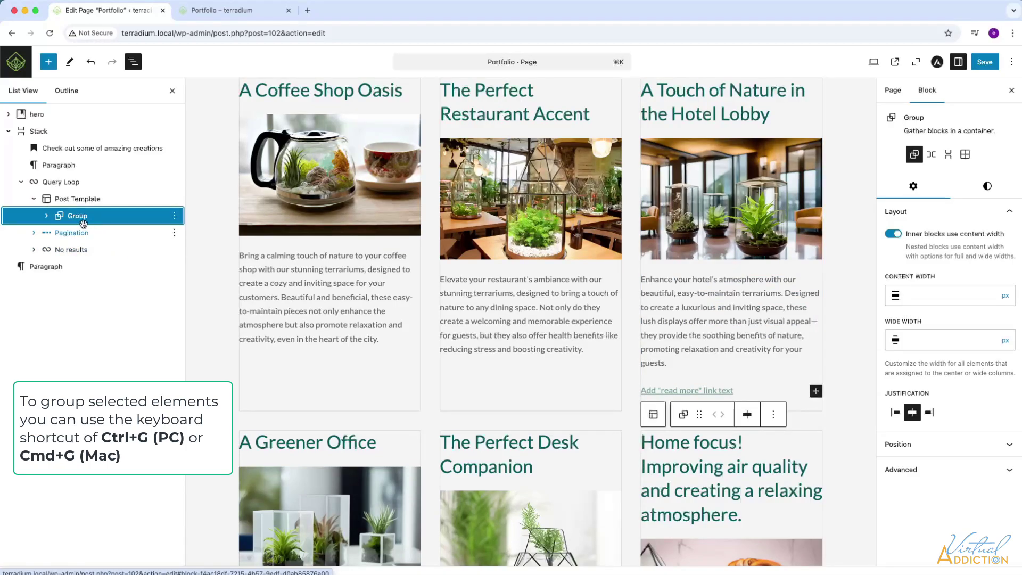
pyautogui.click(46, 218)
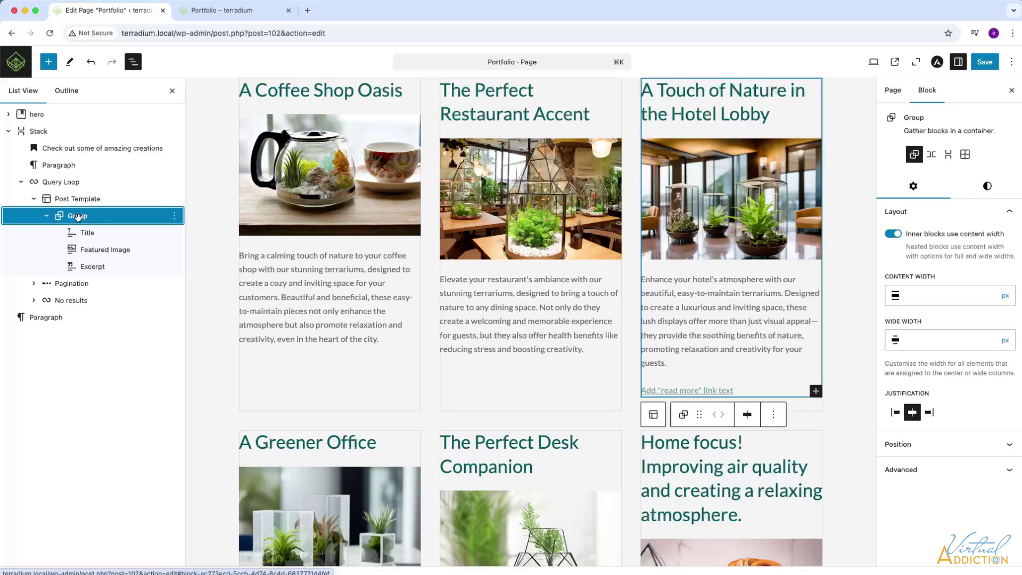
# Give the card Group a white Color 9 background and Small padding.
pyautogui.click(986, 188)
pyautogui.click(902, 258)
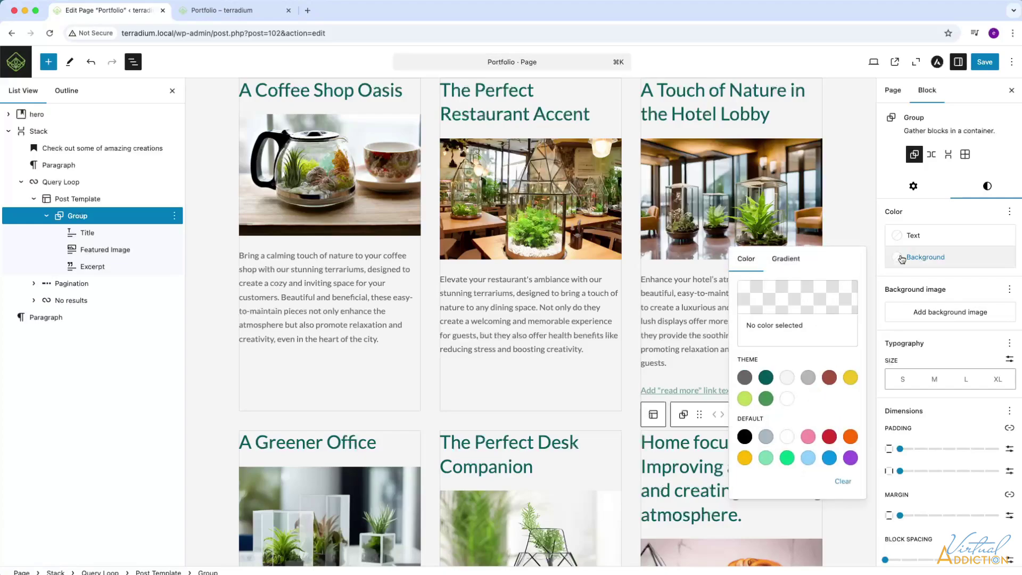
pyautogui.click(787, 398)
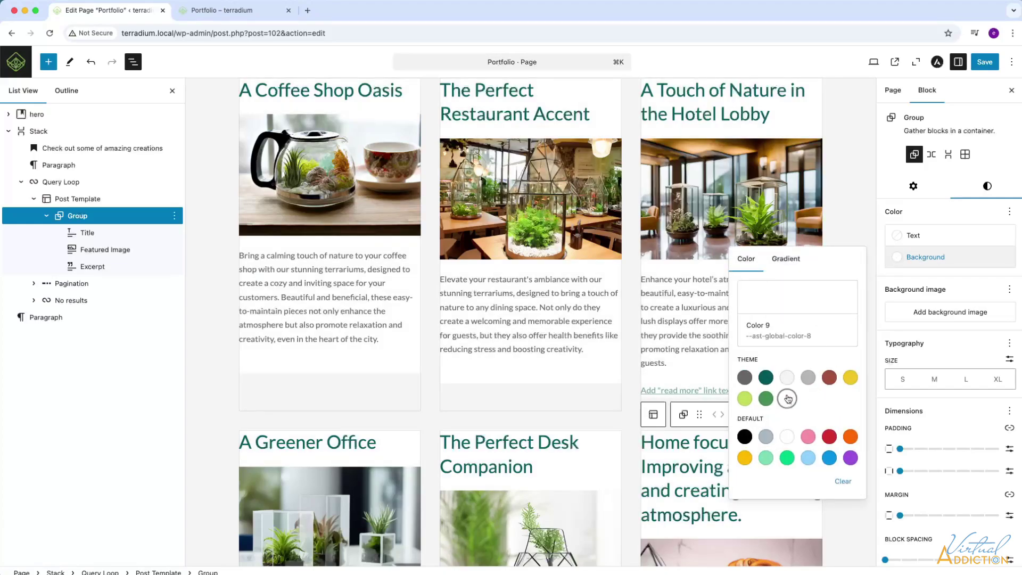
pyautogui.moveTo(900, 449); pyautogui.dragTo(957, 472)
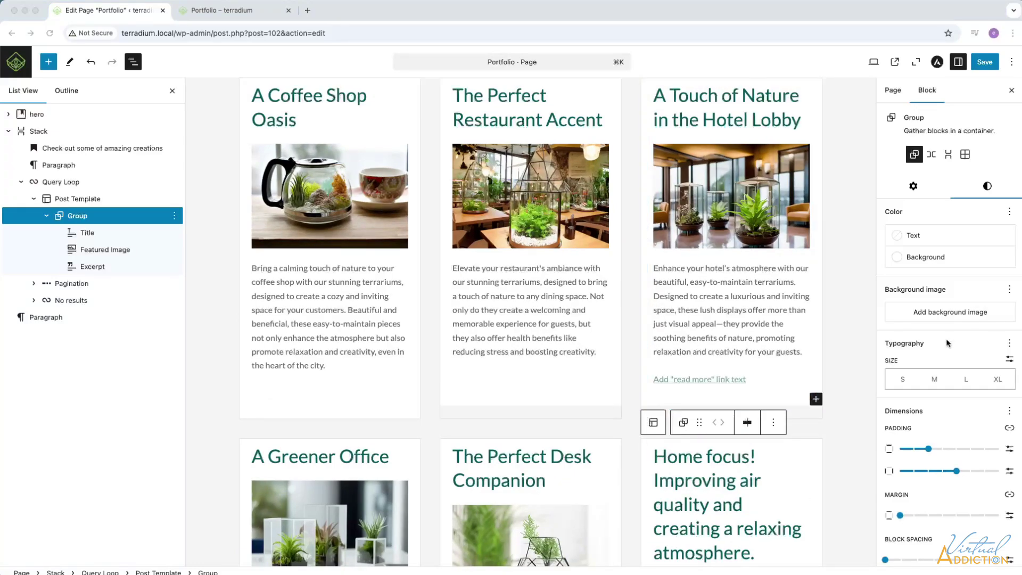
# Set the card Group's minimum height to 100%.
pyautogui.scroll(-5, 947, 343)
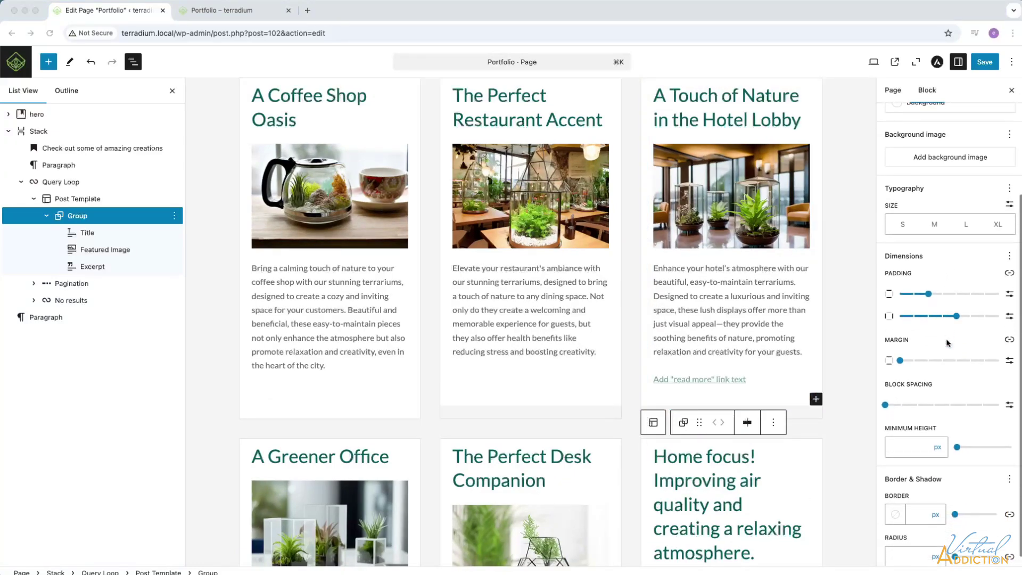
pyautogui.scroll(2, 609, 327)
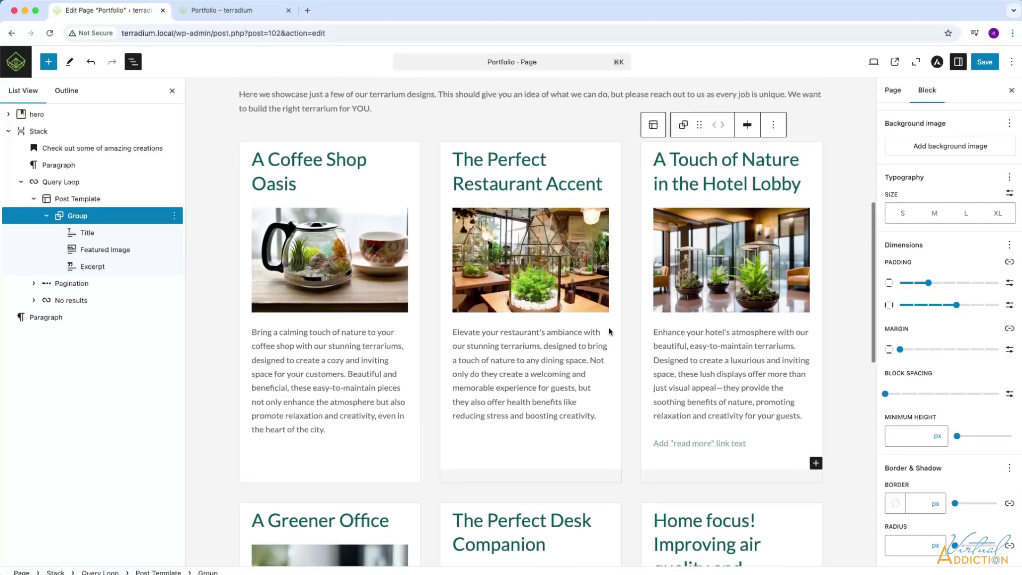
pyautogui.scroll(-5, 609, 327)
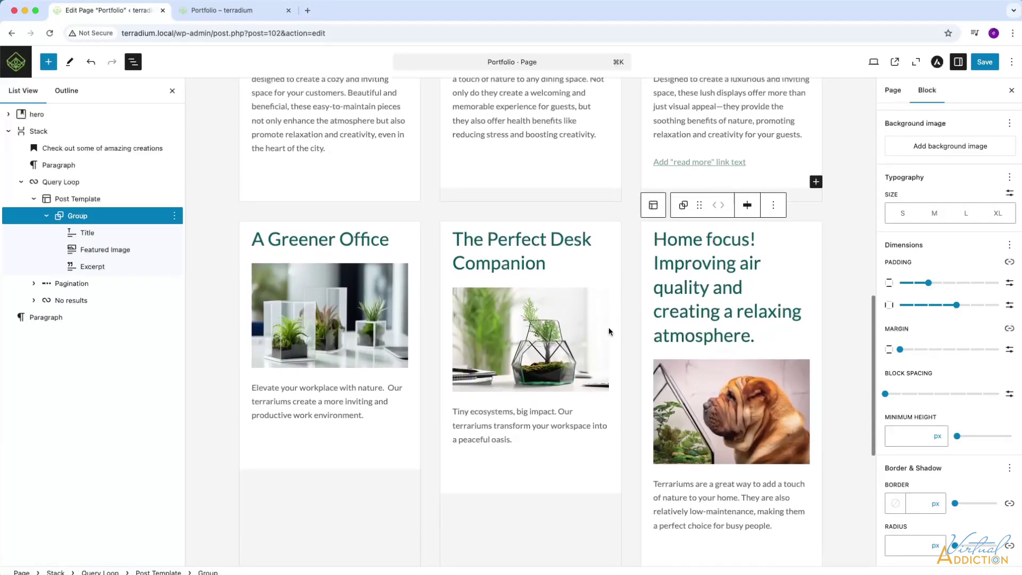
pyautogui.scroll(-2, 609, 327)
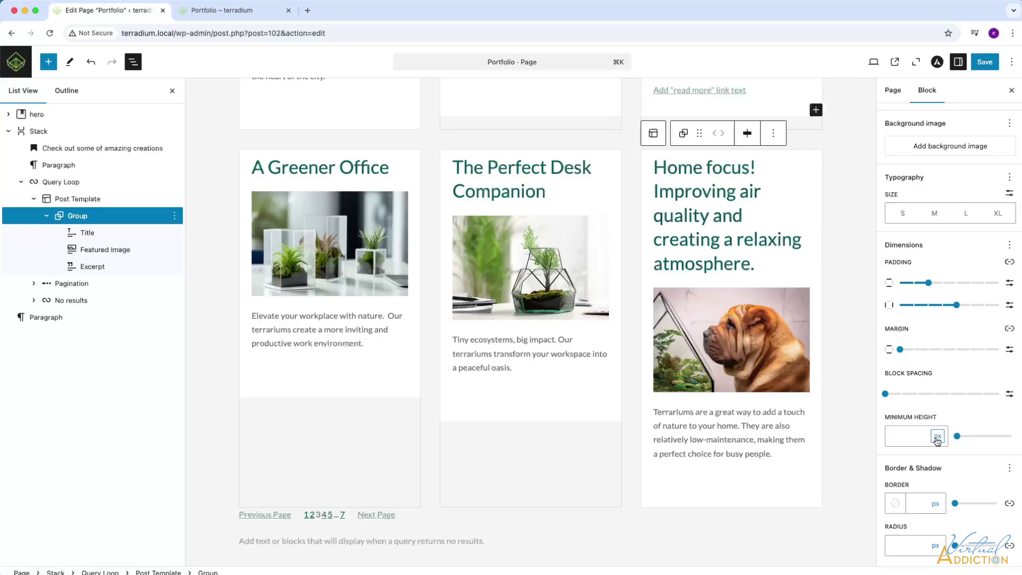
pyautogui.click(938, 437)
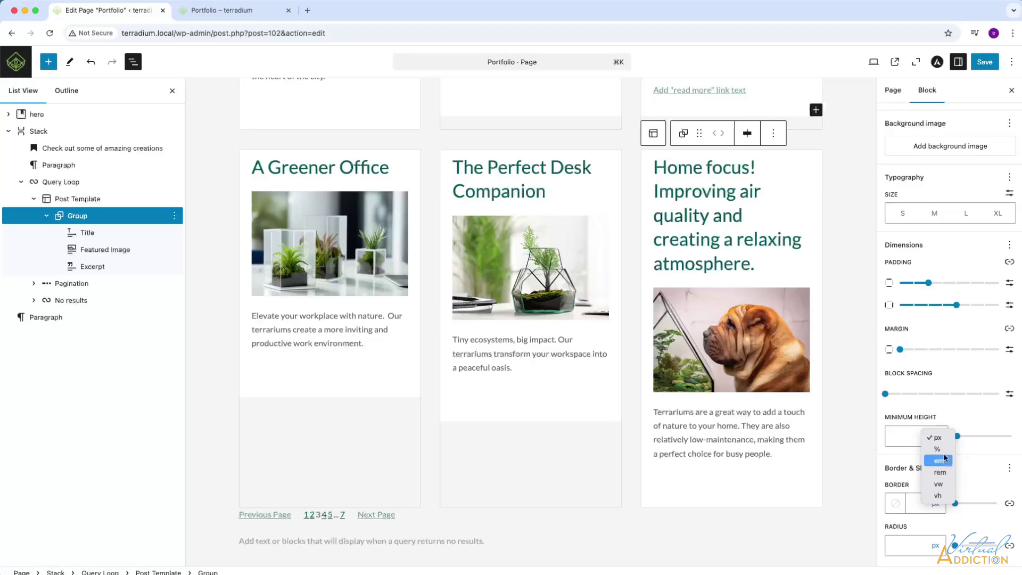
pyautogui.click(938, 449)
pyautogui.click(911, 435)
pyautogui.write('1')
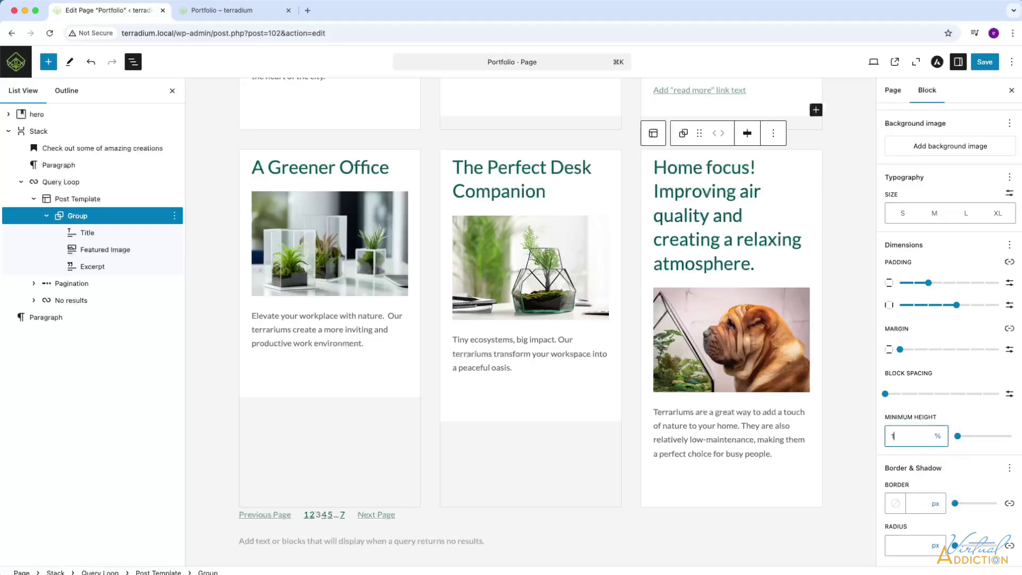
pyautogui.write('00')
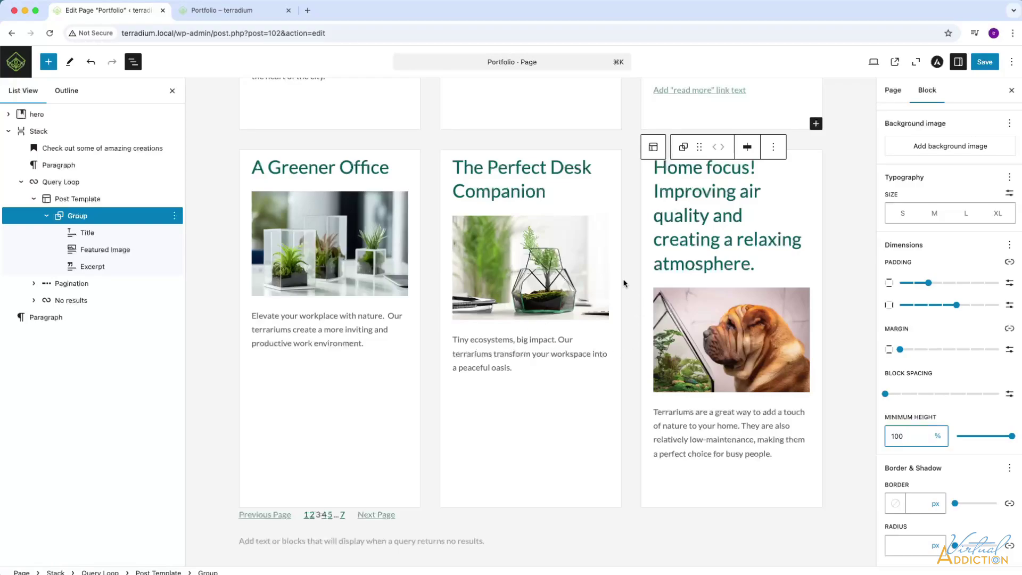
pyautogui.scroll(1, 641, 247)
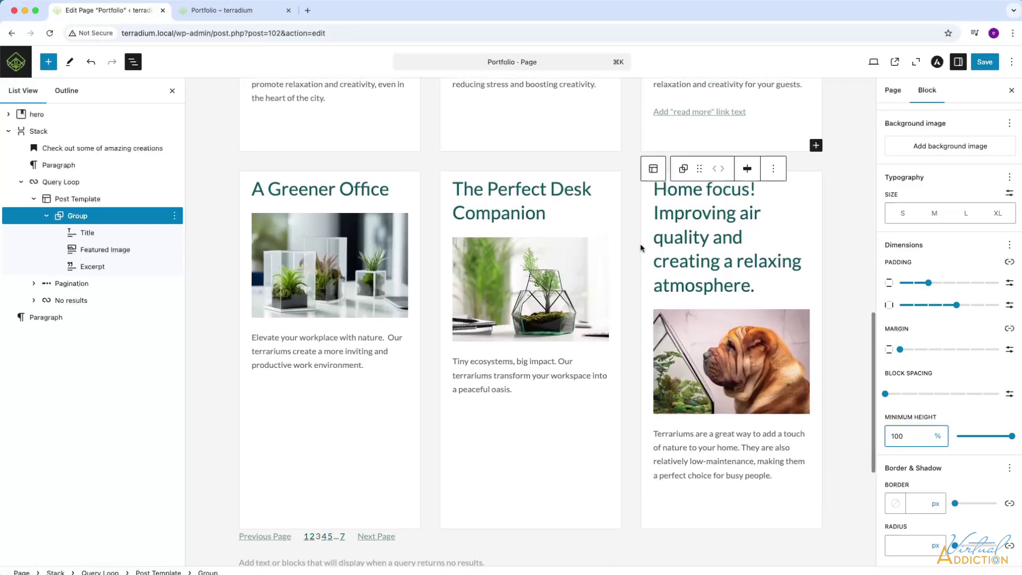
pyautogui.scroll(-2, 641, 248)
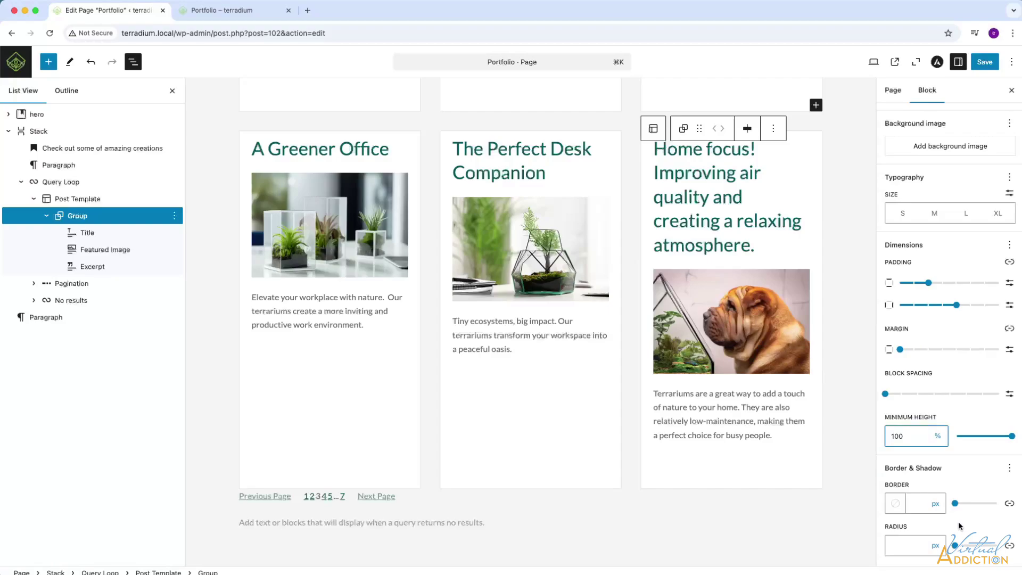
# Give the cards a 1 px grey Color 4 border with a 12 px corner radius.
pyautogui.click(917, 502)
pyautogui.write('1')
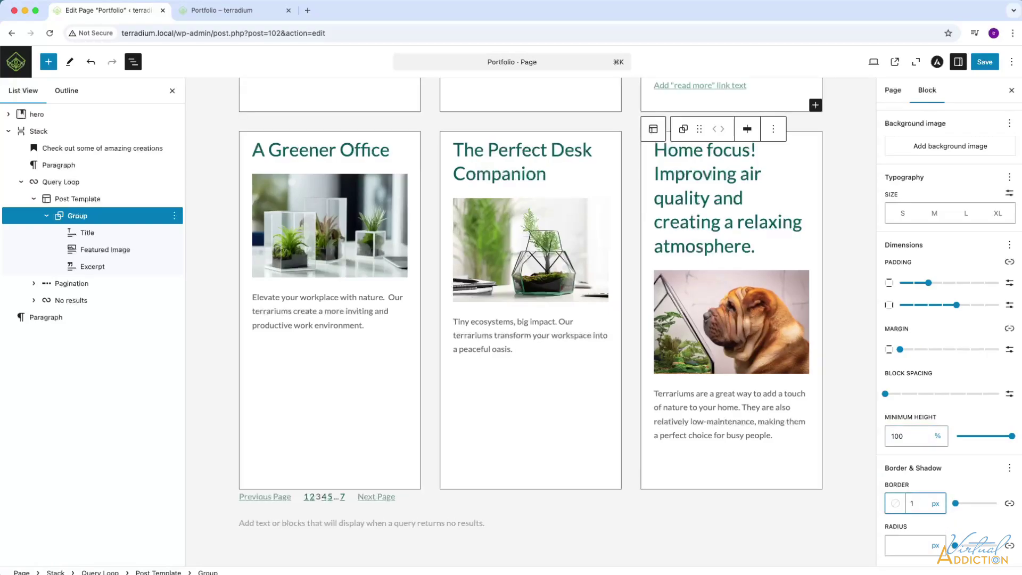
pyautogui.click(896, 503)
pyautogui.click(807, 371)
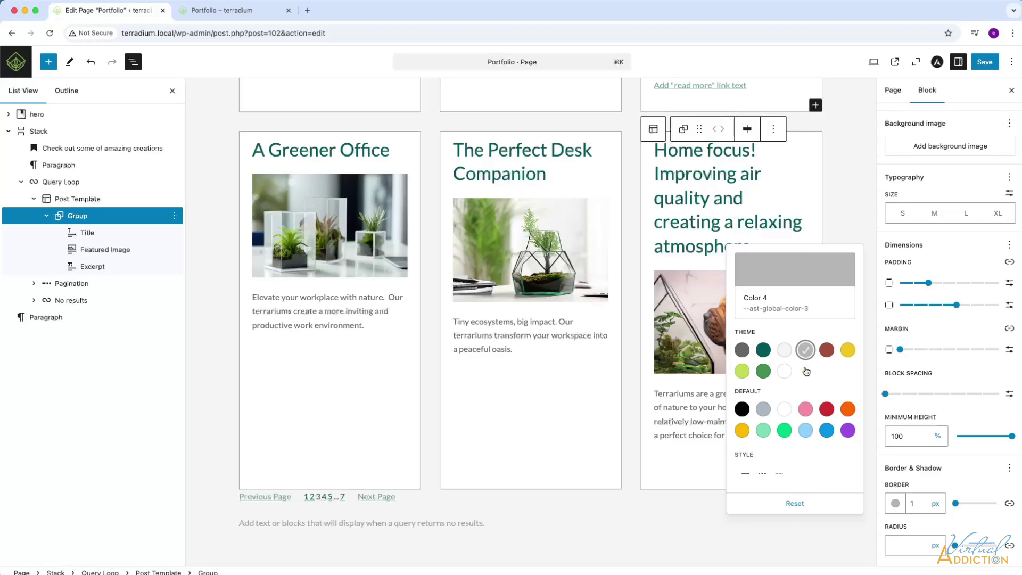
pyautogui.click(907, 545)
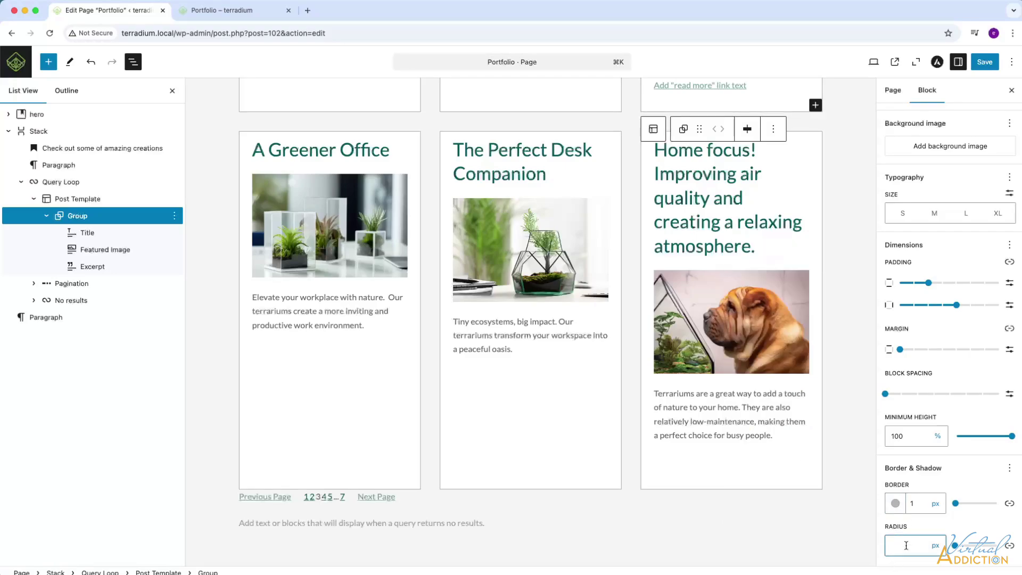
pyautogui.write('12')
pyautogui.scroll(5, 520, 238)
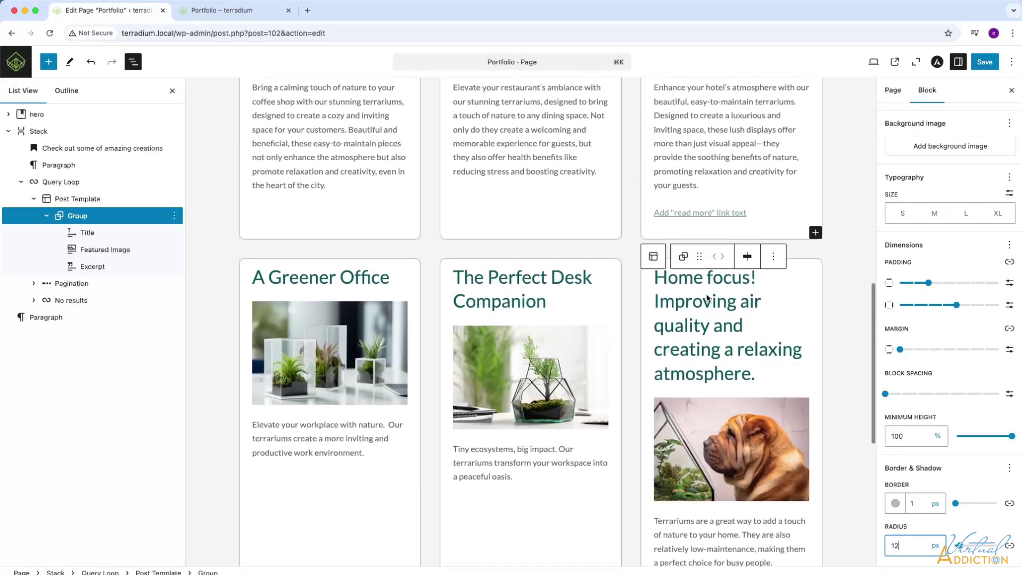
pyautogui.click(520, 238)
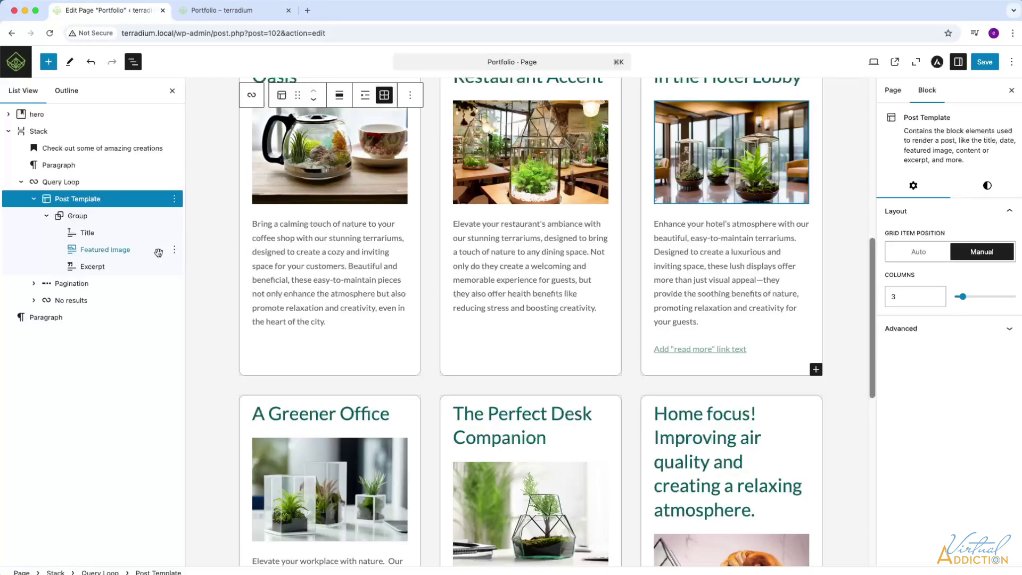
# Insert a Read More block and move it into the card Group below the Excerpt.
pyautogui.click(76, 216)
pyautogui.click(49, 62)
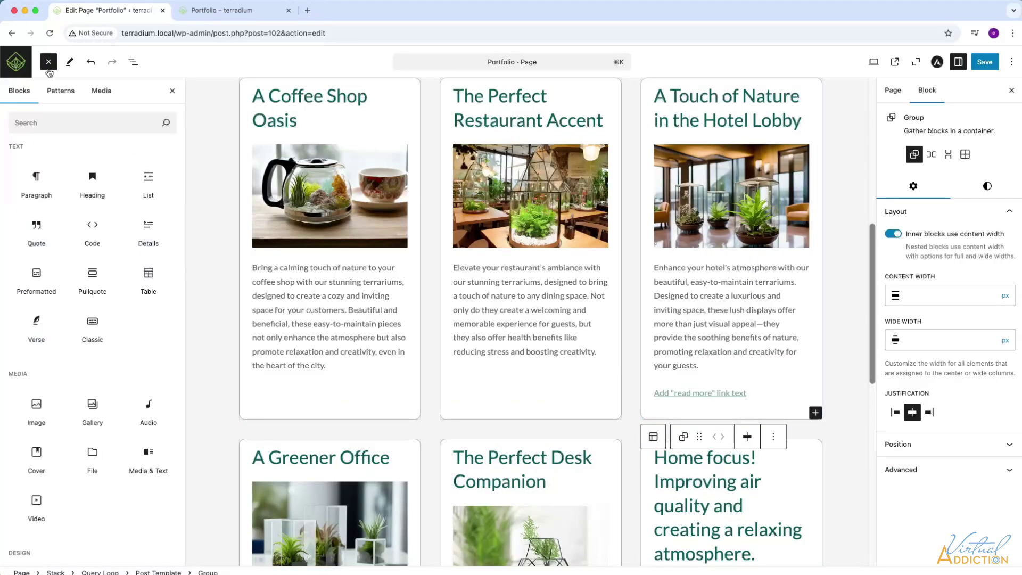
pyautogui.scroll(-10, 72, 392)
pyautogui.scroll(-8, 72, 394)
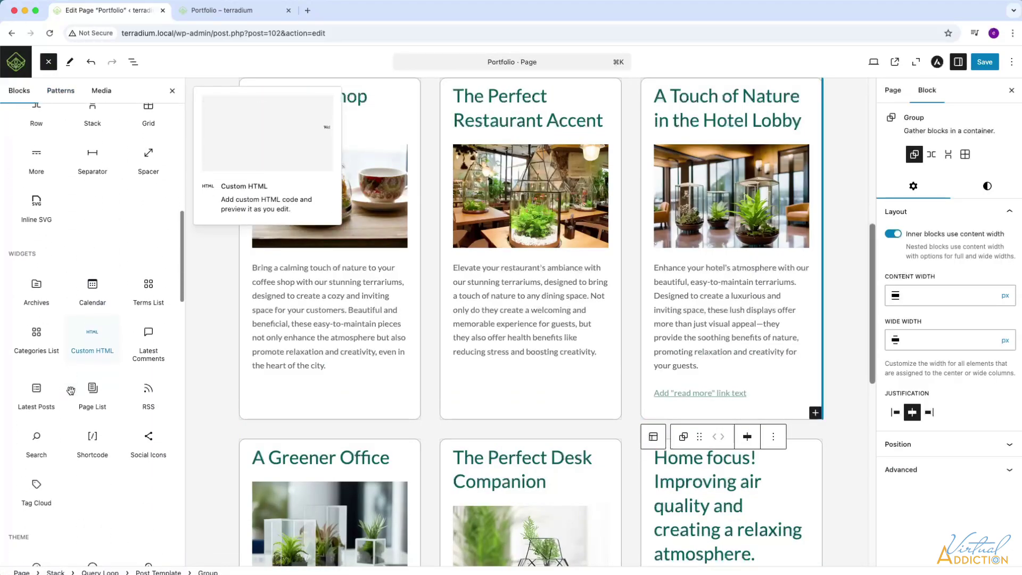
pyautogui.scroll(-4, 71, 395)
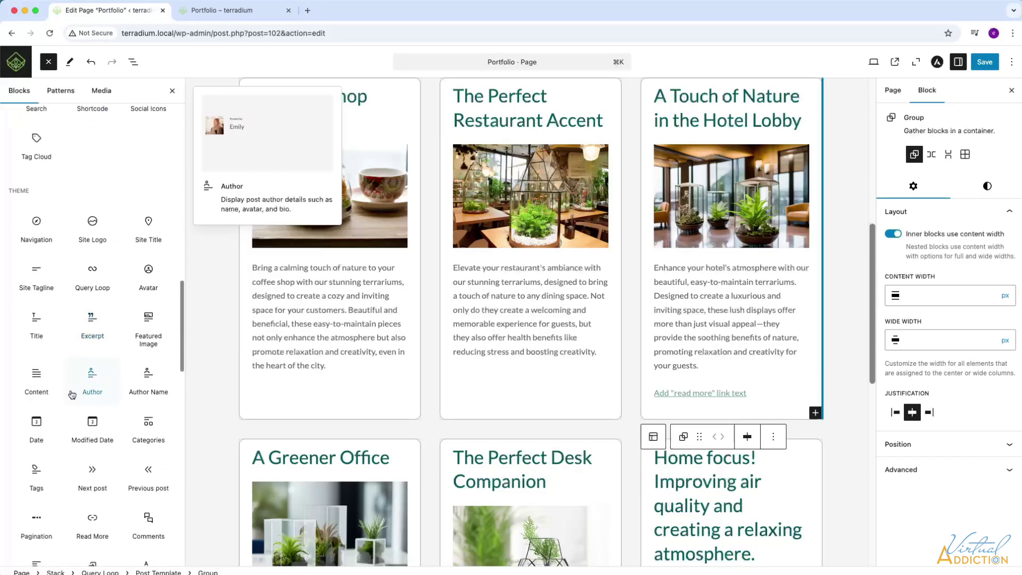
pyautogui.scroll(-2, 99, 406)
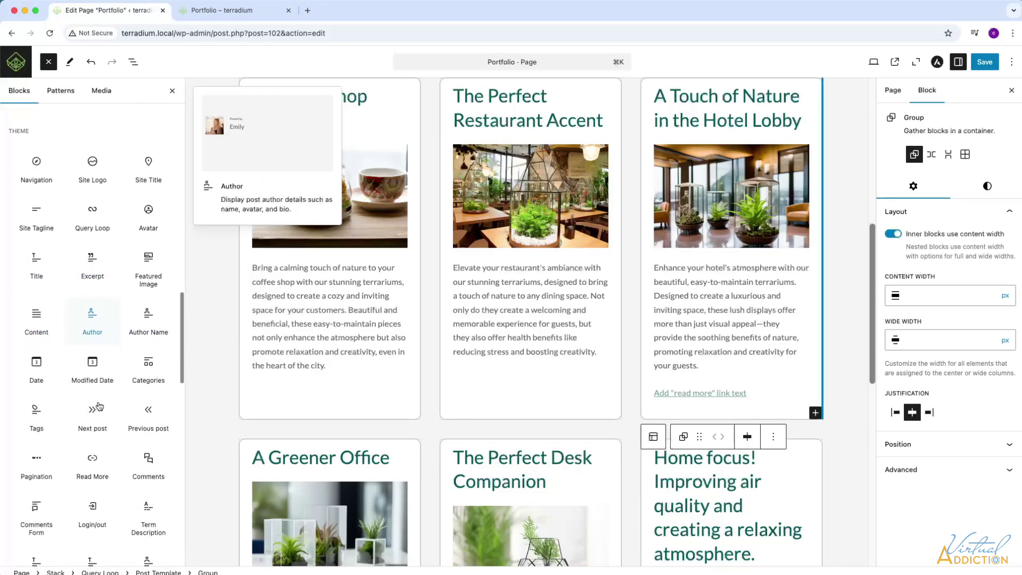
pyautogui.scroll(-2, 99, 406)
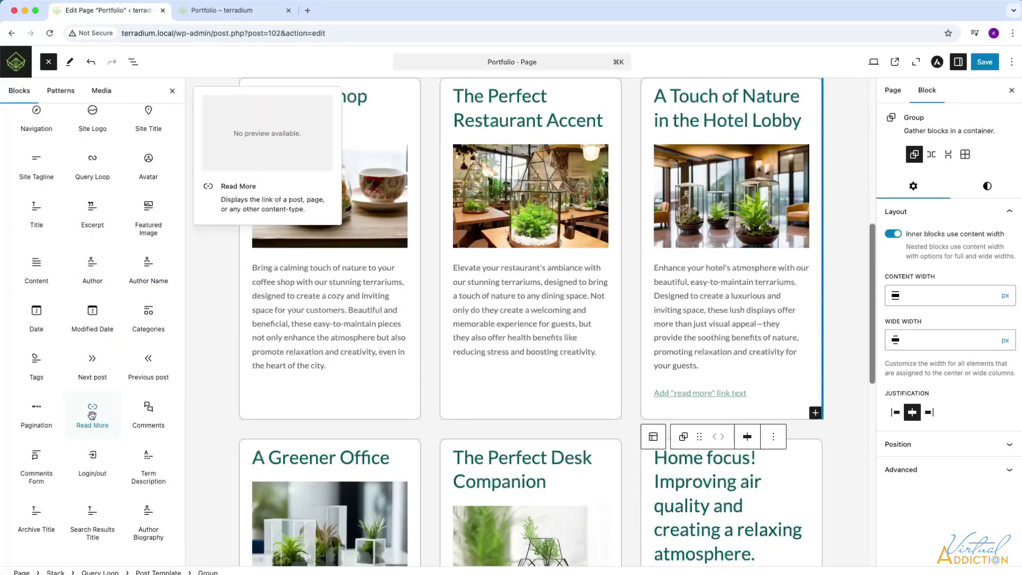
pyautogui.click(91, 413)
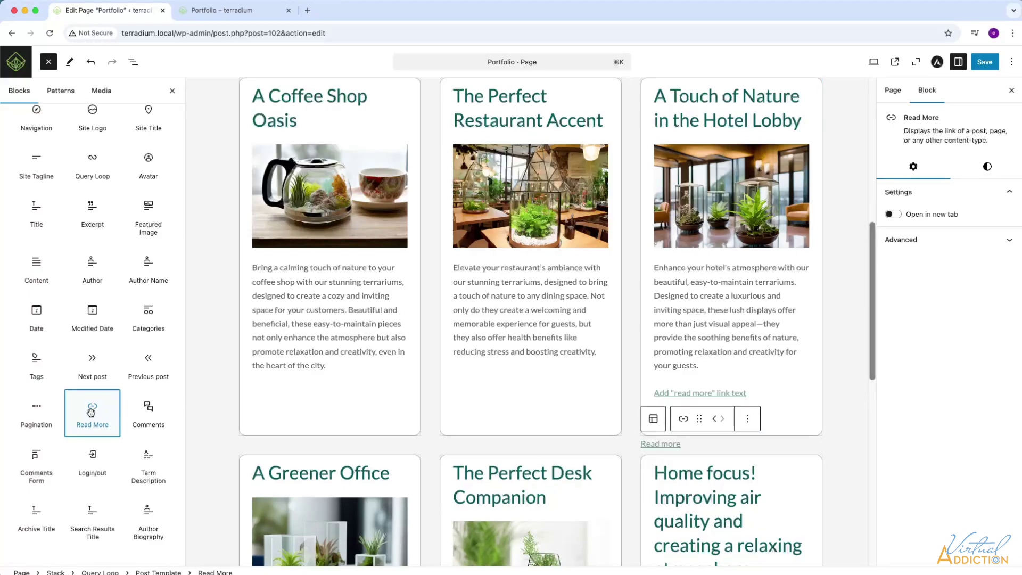
pyautogui.click(133, 62)
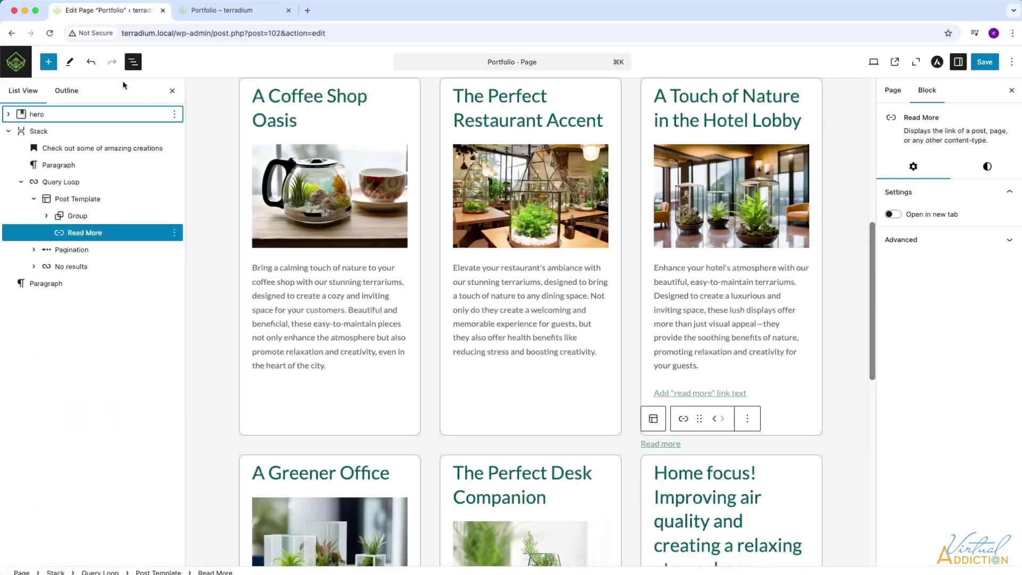
pyautogui.click(47, 215)
pyautogui.moveTo(84, 283); pyautogui.dragTo(95, 277)
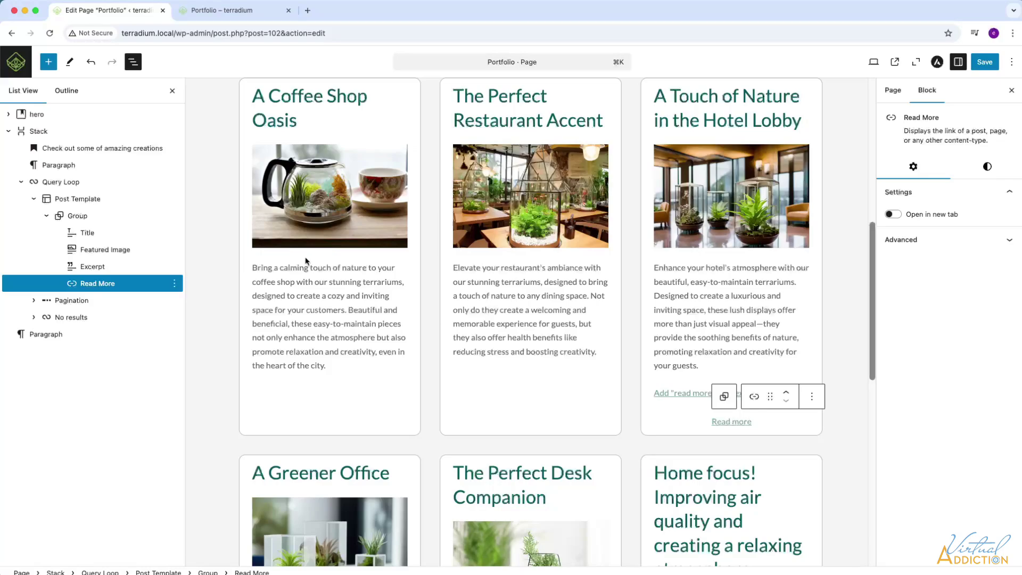
# Make the Read More link bold via the Typography font weight setting.
pyautogui.click(987, 167)
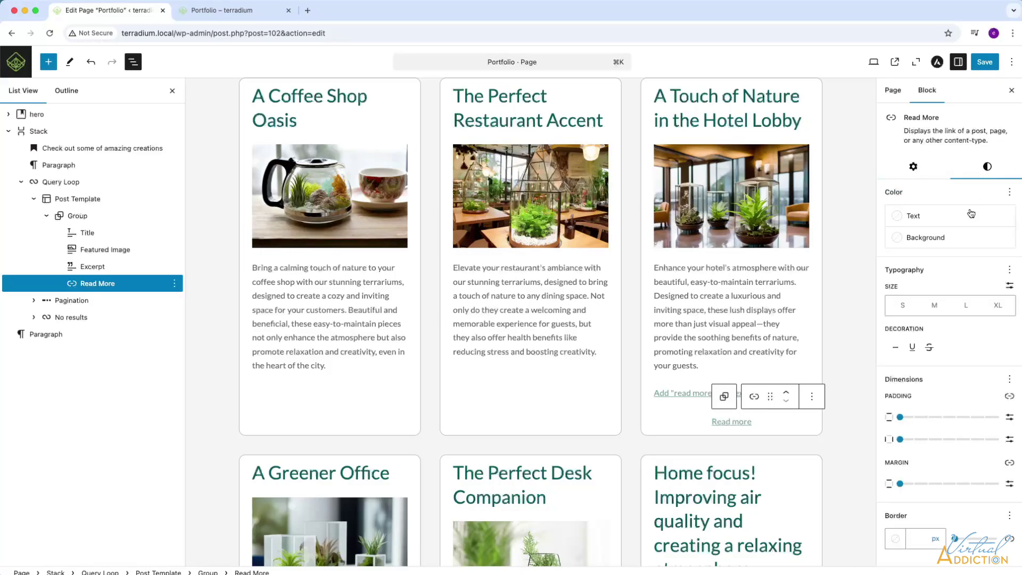
pyautogui.click(1010, 270)
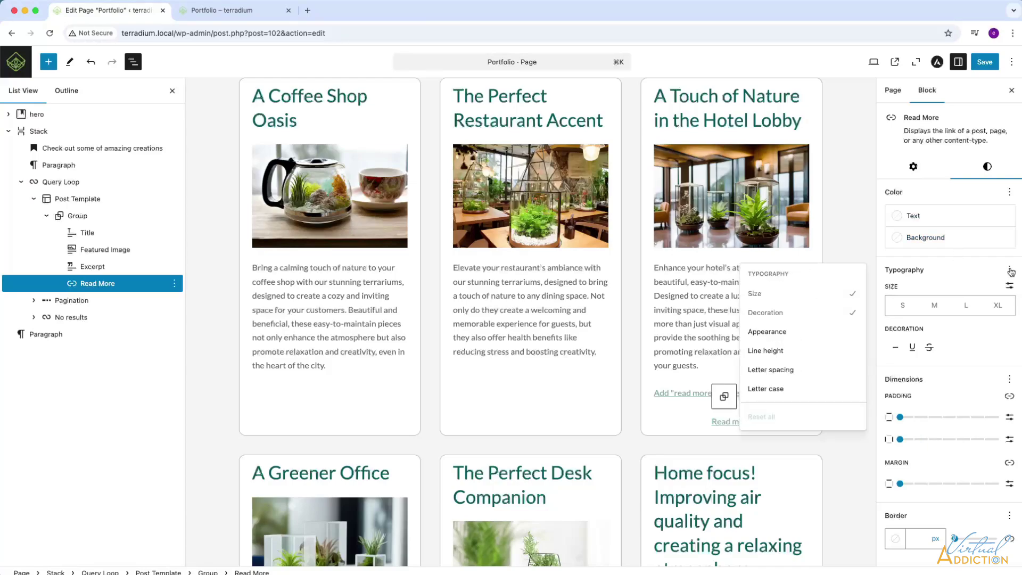
pyautogui.click(767, 332)
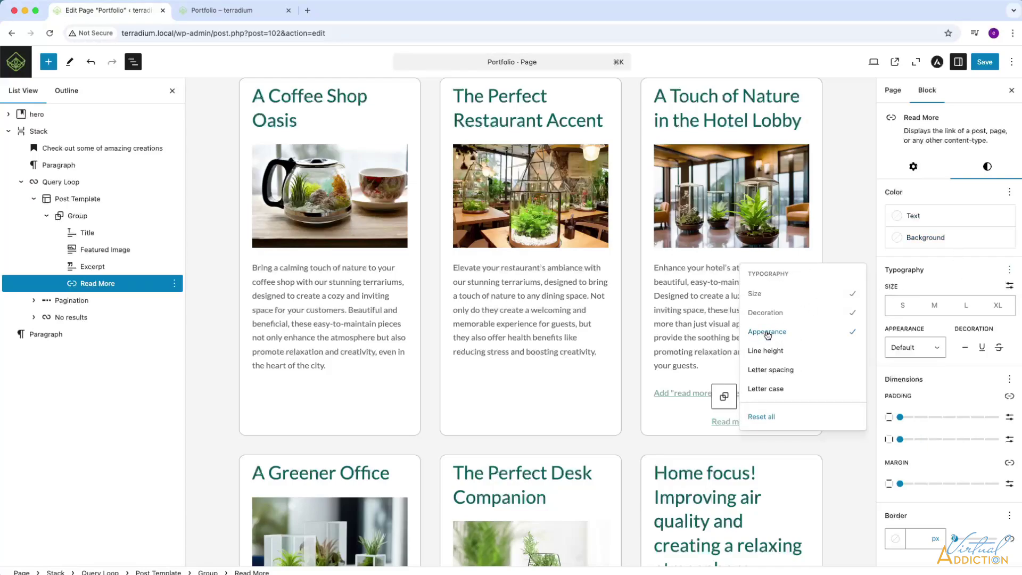
pyautogui.click(934, 351)
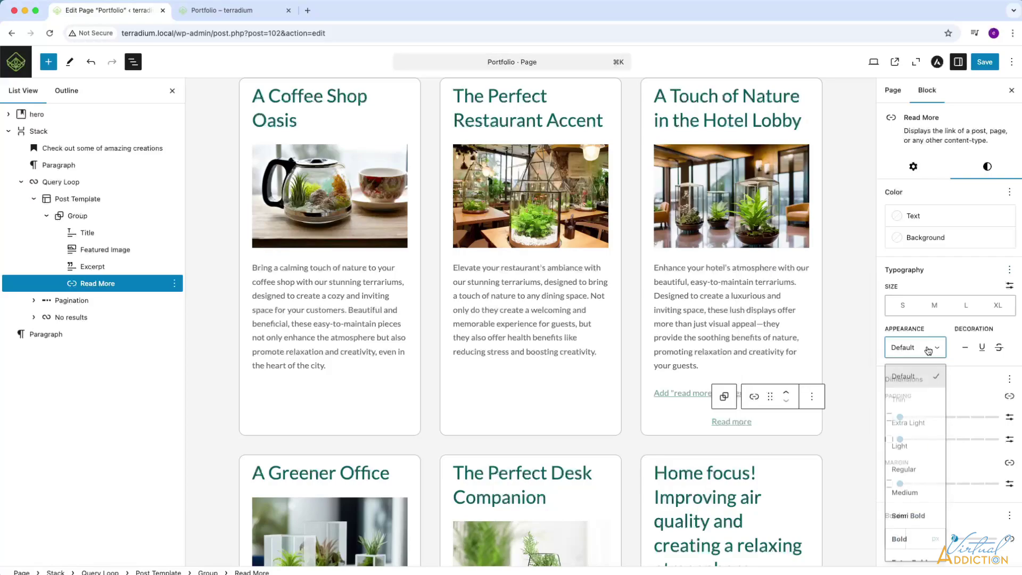
pyautogui.click(900, 539)
# Set the card Group's justification to Justify items left.
pyautogui.click(707, 419)
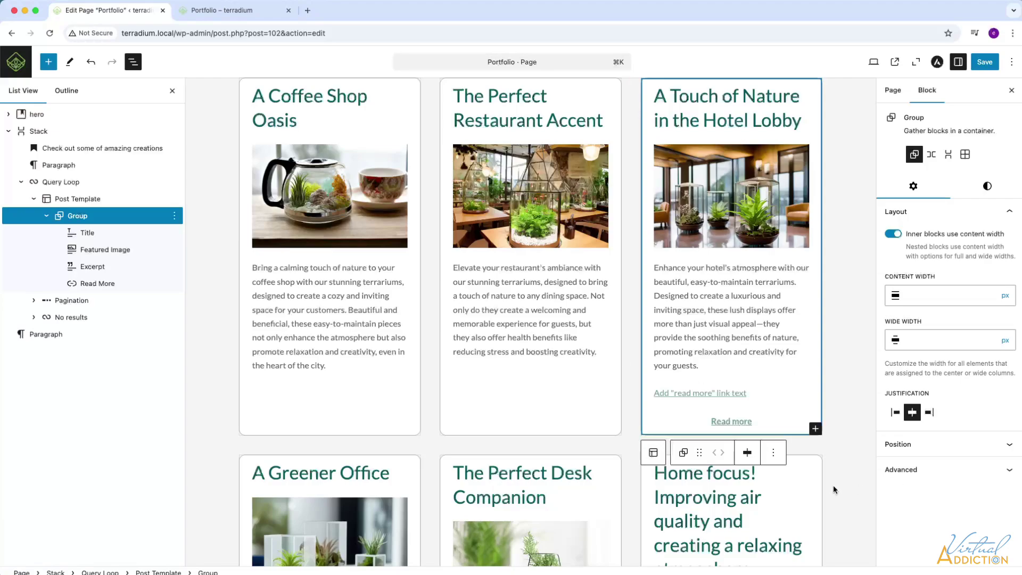
pyautogui.click(748, 452)
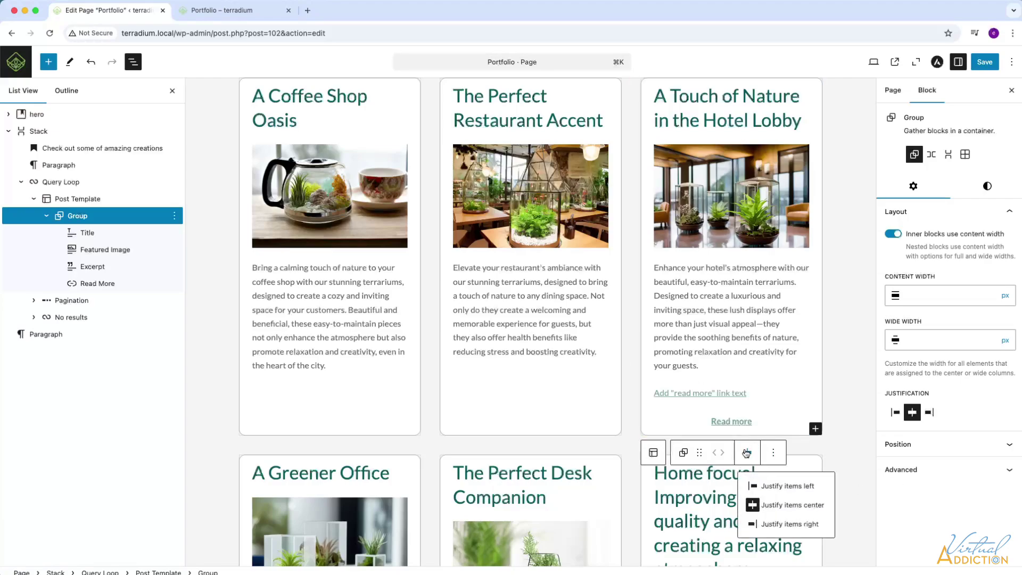
pyautogui.click(783, 487)
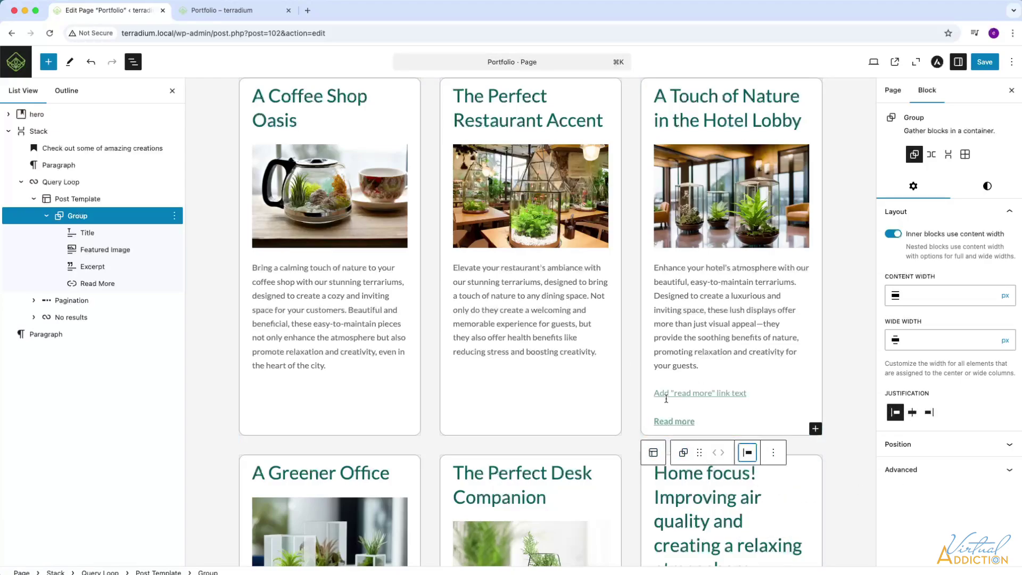
pyautogui.click(544, 390)
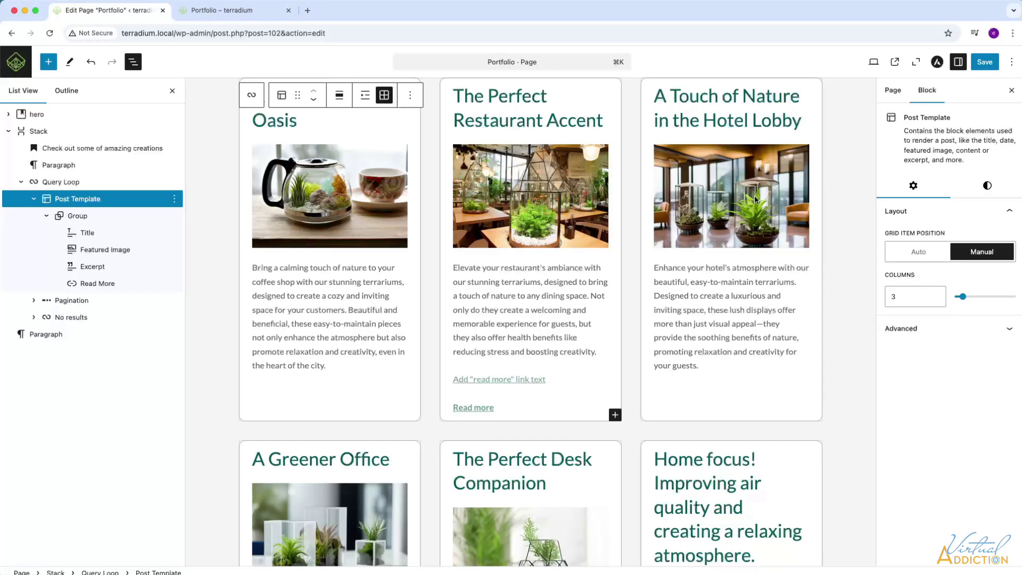
pyautogui.scroll(2, 755, 196)
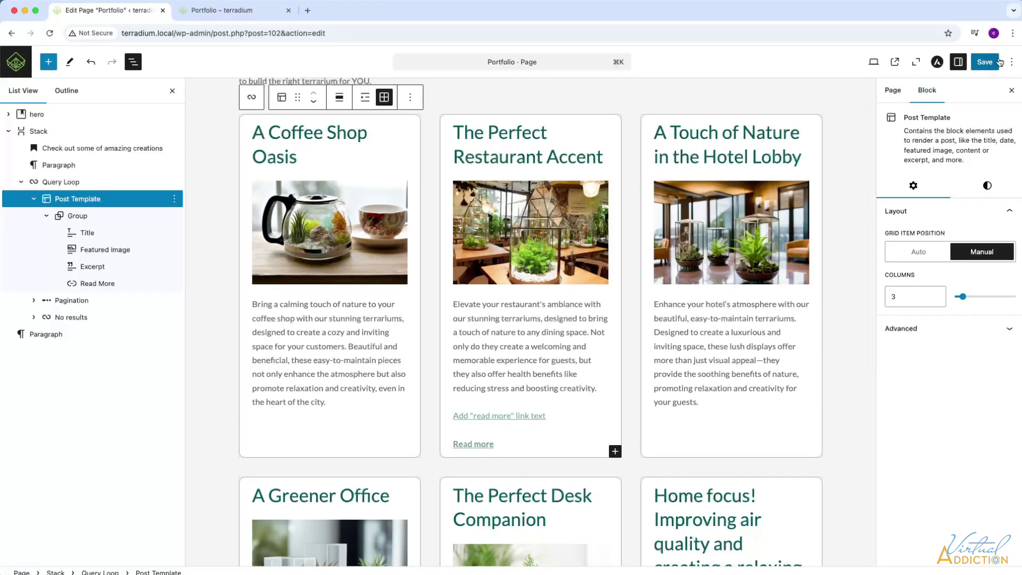
# Save the page and scroll through the live Portfolio page to check the cards.
pyautogui.click(1000, 62)
pyautogui.hotkey('ctrl', 'Tab')
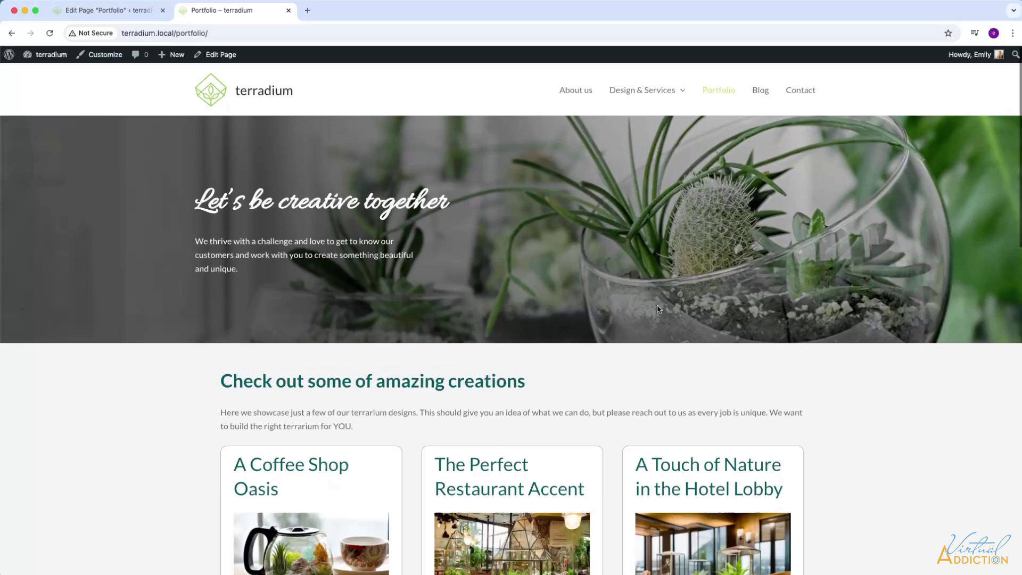
pyautogui.scroll(-1, 516, 249)
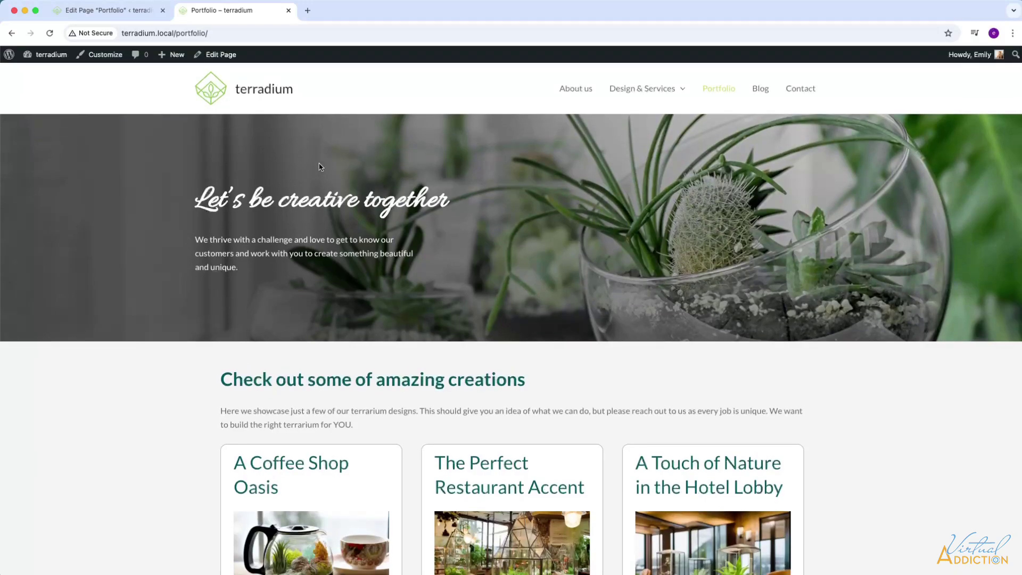
pyautogui.scroll(-3, 509, 258)
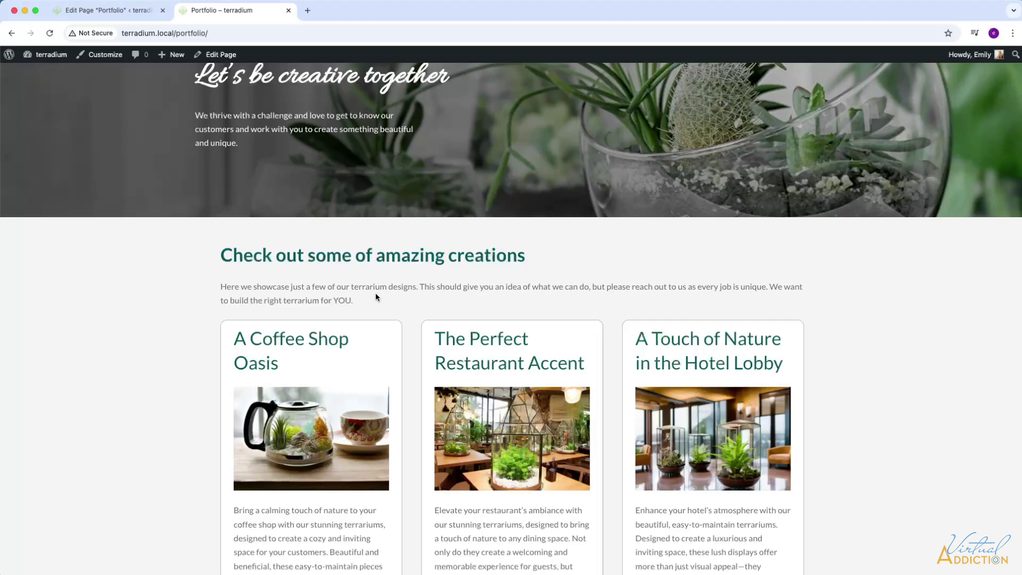
pyautogui.scroll(-5, 376, 296)
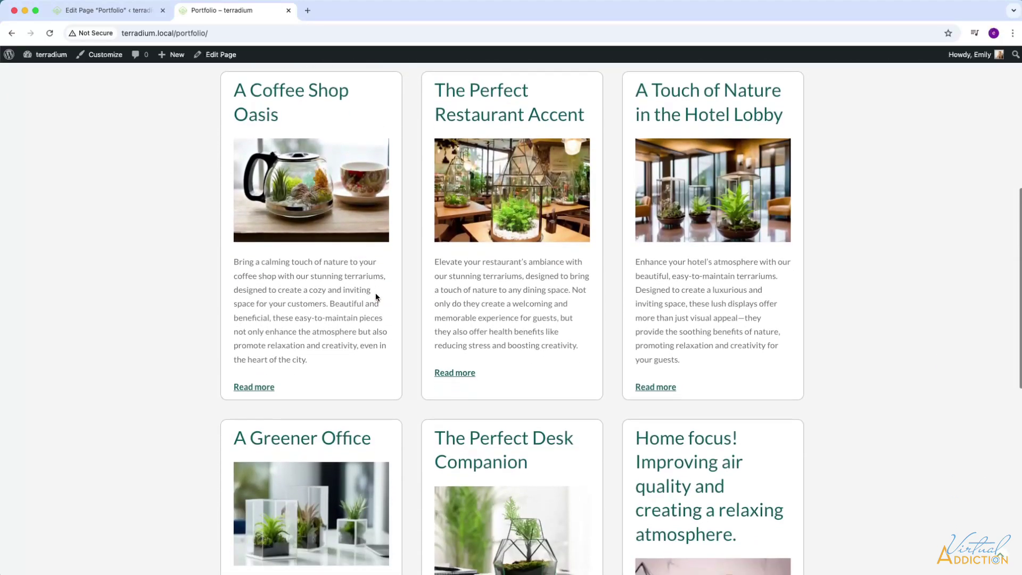
pyautogui.scroll(-3, 376, 297)
pyautogui.scroll(-1, 376, 297)
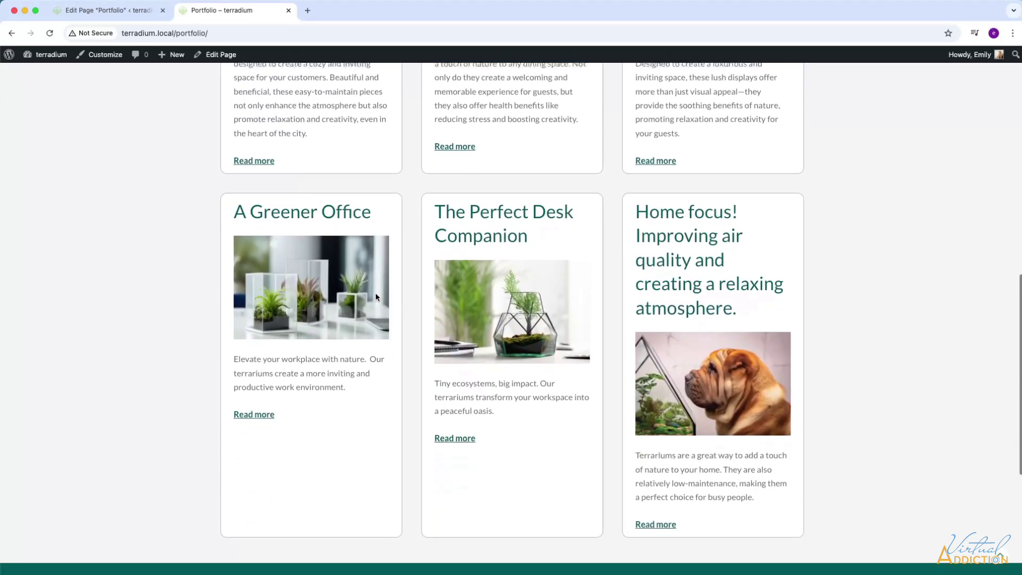
pyautogui.scroll(2, 376, 297)
pyautogui.scroll(3, 376, 296)
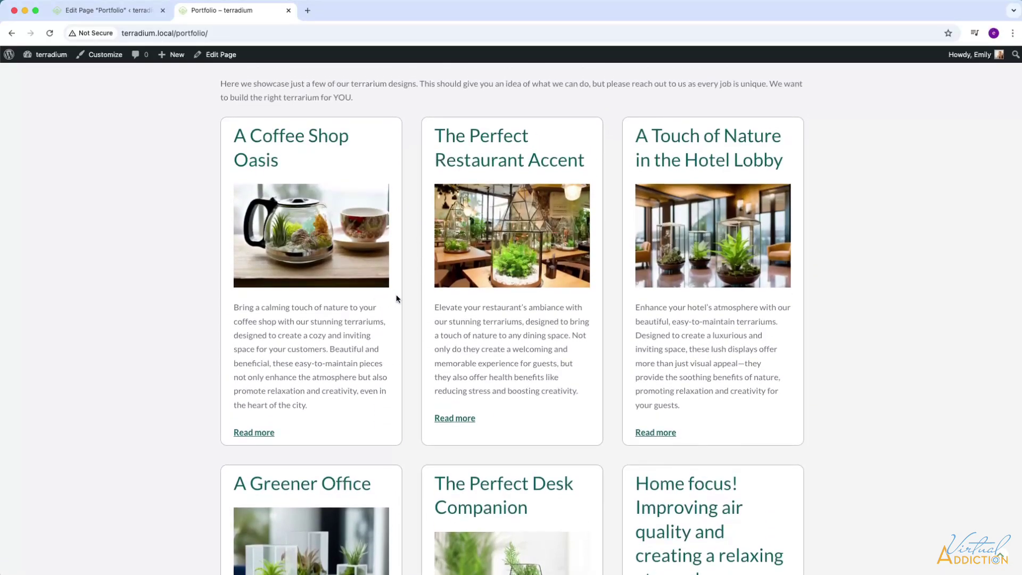
pyautogui.scroll(-2, 400, 298)
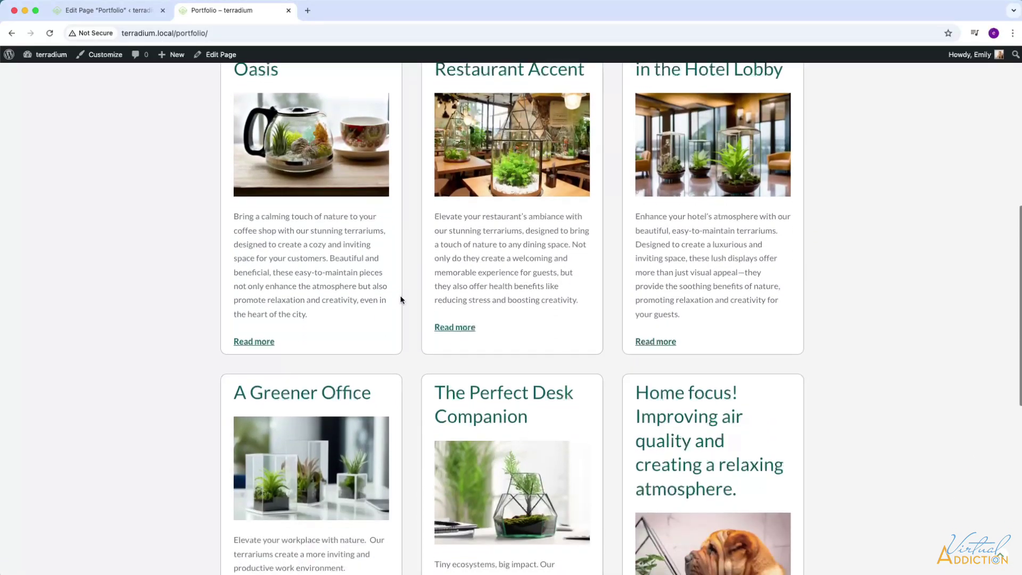
pyautogui.scroll(2, 401, 298)
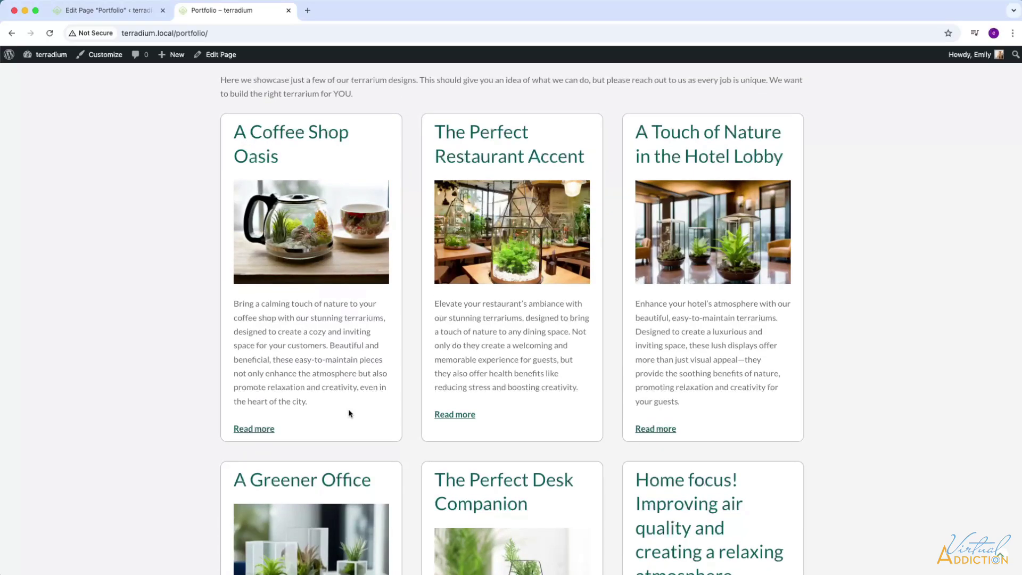
pyautogui.scroll(-2, 484, 429)
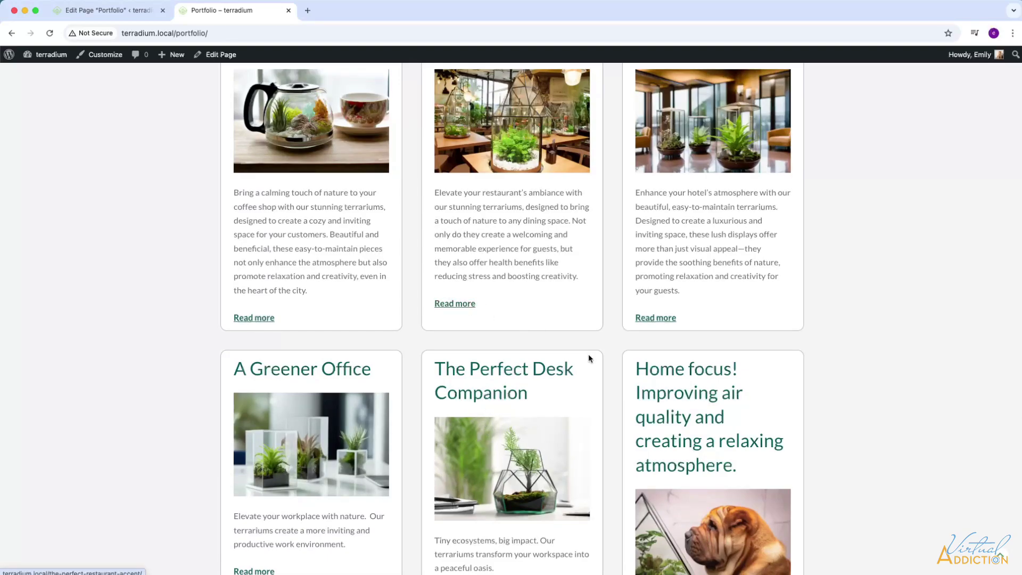
pyautogui.scroll(-2, 589, 357)
pyautogui.scroll(5, 589, 353)
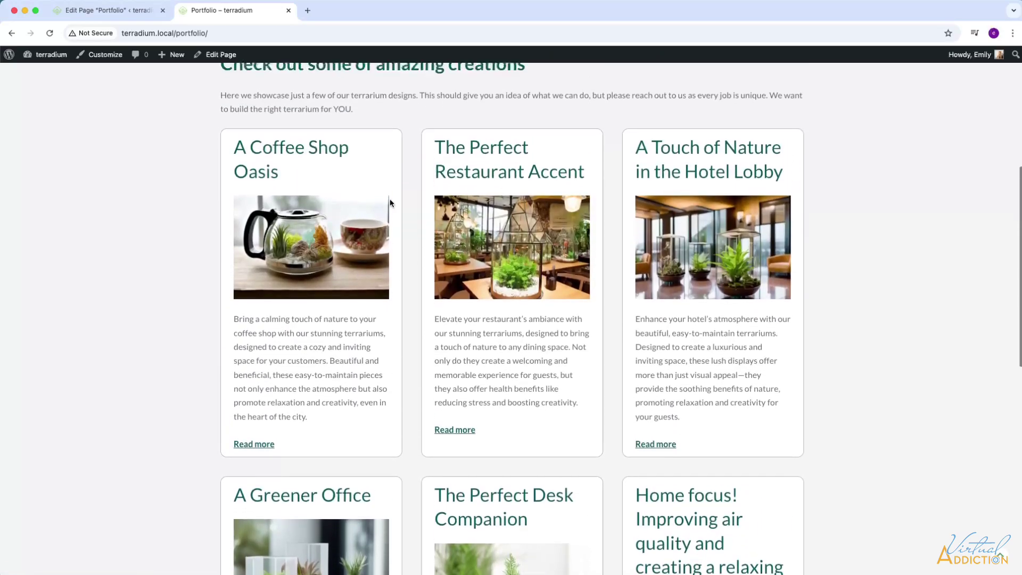
# Change the card Title block's heading level to Heading 3.
pyautogui.click(107, 10)
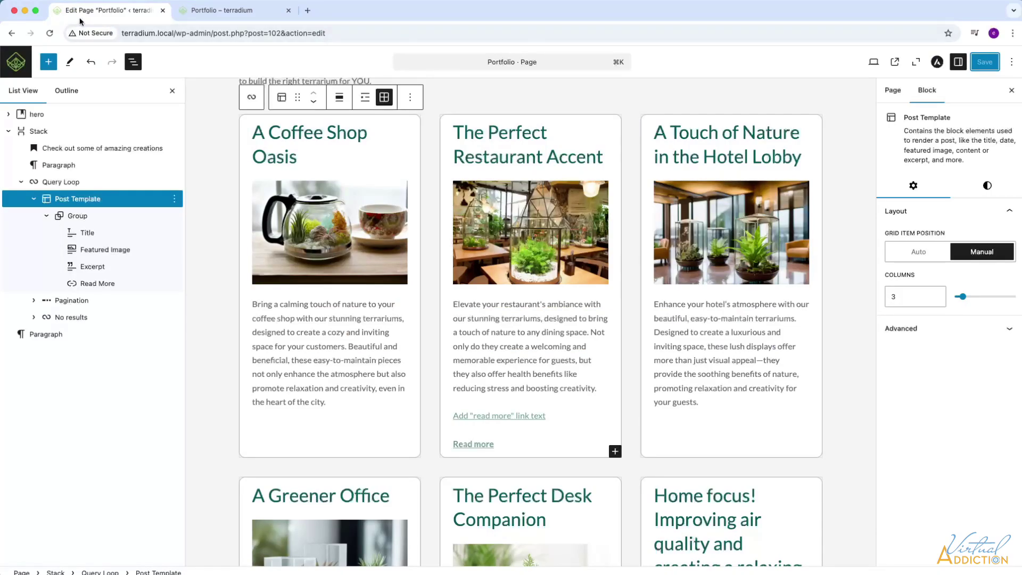
pyautogui.click(93, 235)
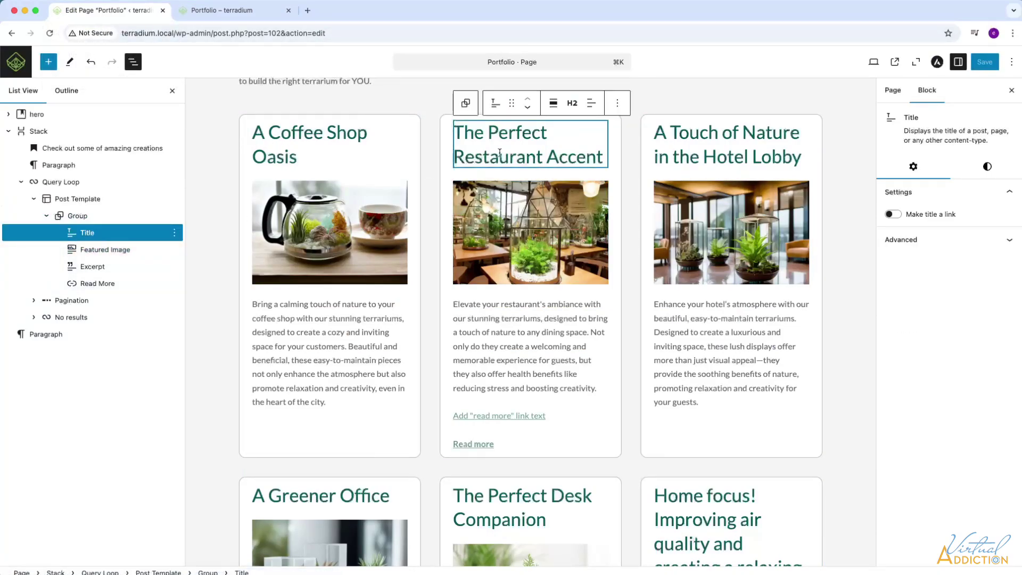
pyautogui.click(571, 104)
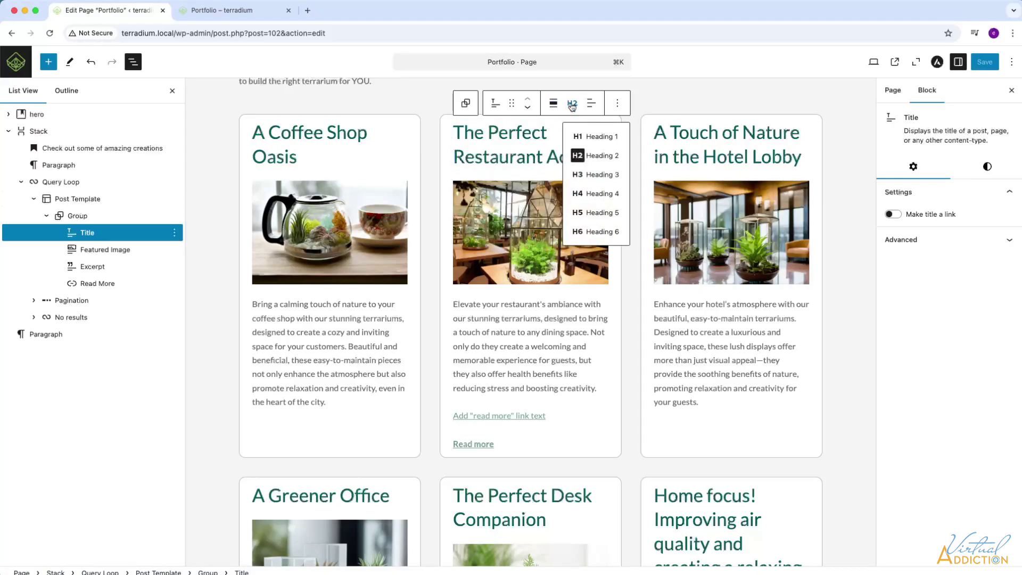
pyautogui.click(580, 175)
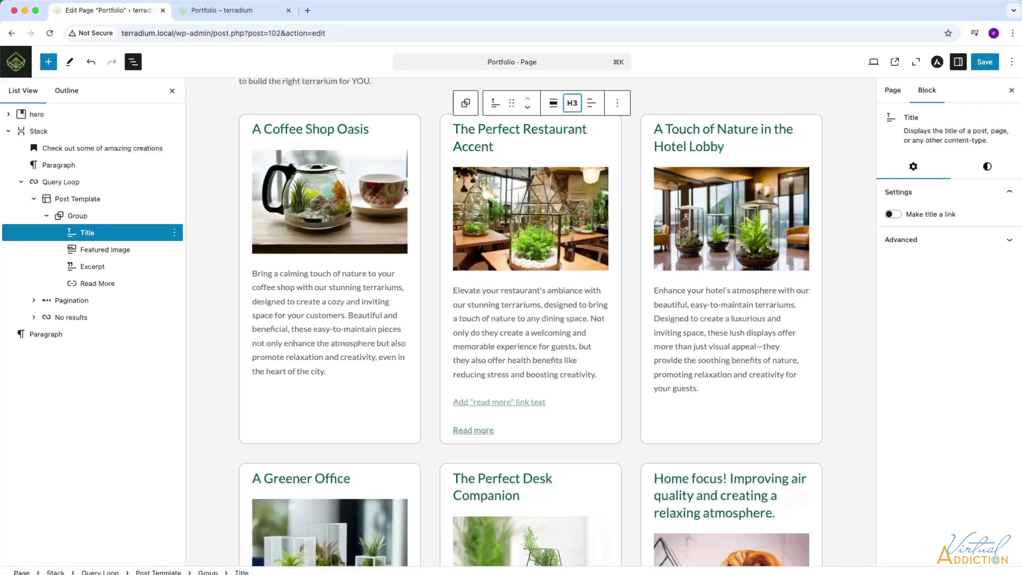
# Expand the Pagination block's parts and compare them with the live Portfolio page.
pyautogui.scroll(-6, 532, 314)
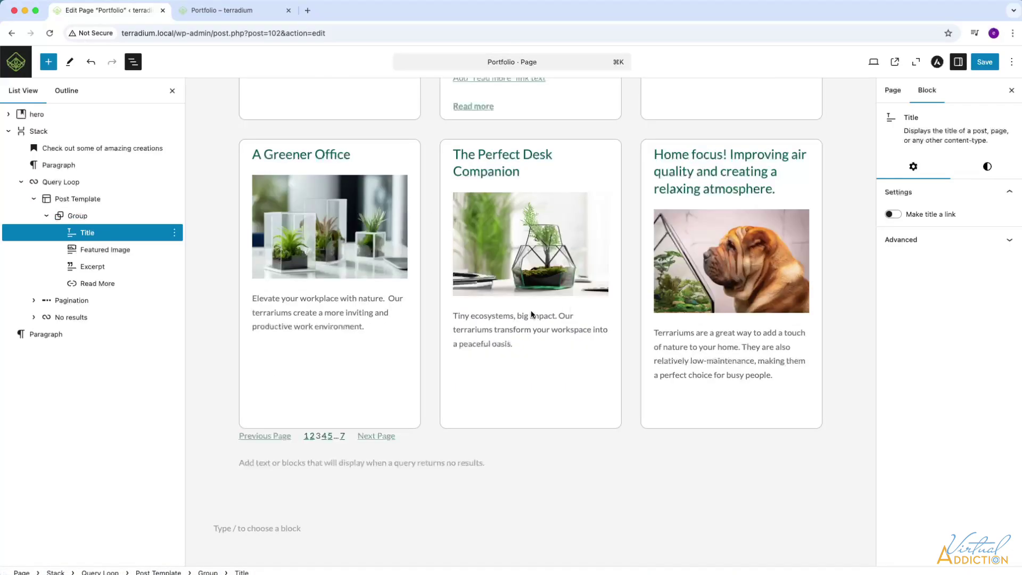
pyautogui.click(62, 302)
pyautogui.click(33, 302)
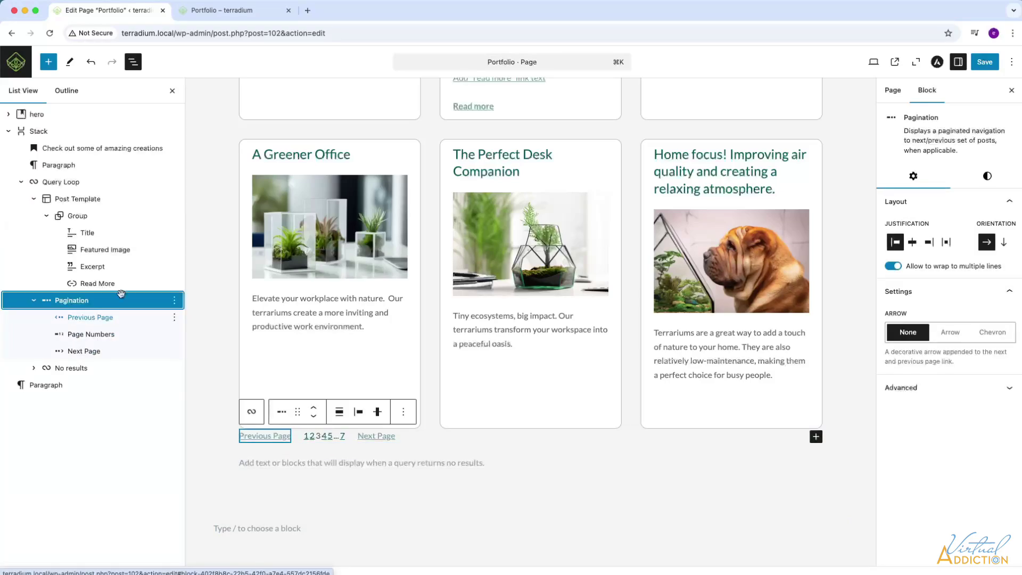
pyautogui.click(224, 10)
pyautogui.scroll(-10, 447, 398)
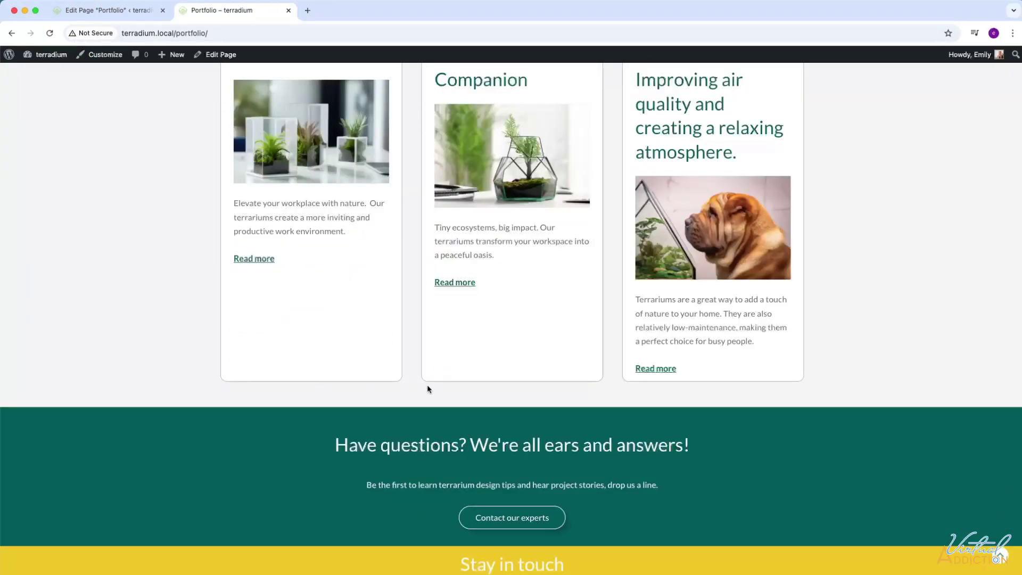
pyautogui.click(118, 13)
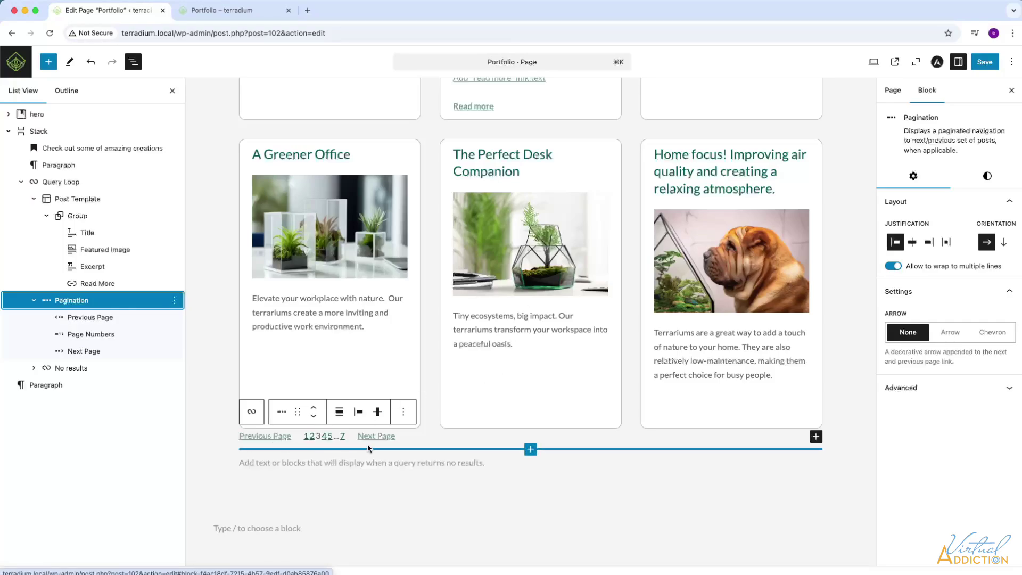
# Set the Query Loop to 4 posts per page and save the page.
pyautogui.click(70, 184)
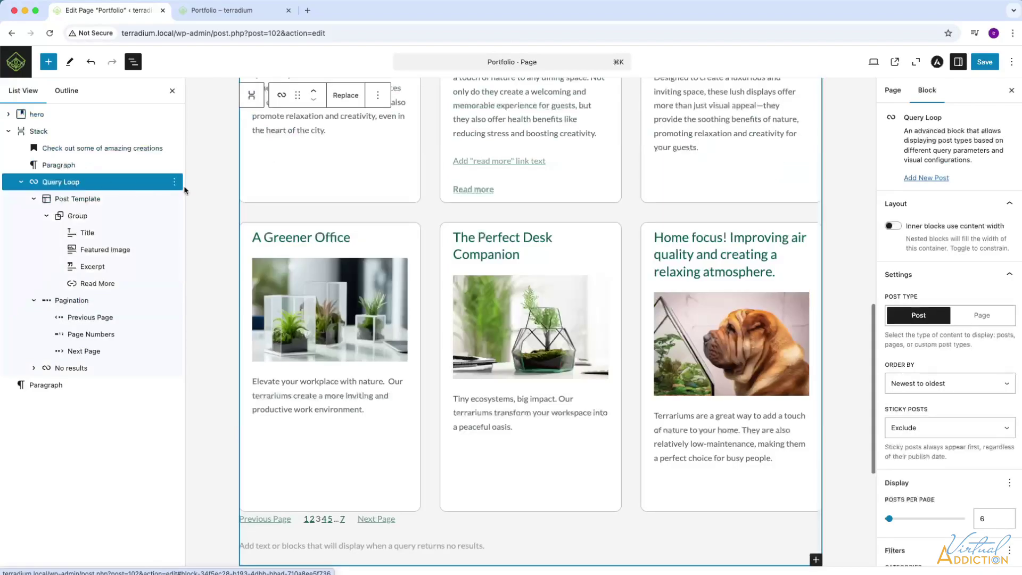
pyautogui.click(987, 517)
pyautogui.press('BackSpace')
pyautogui.write('4')
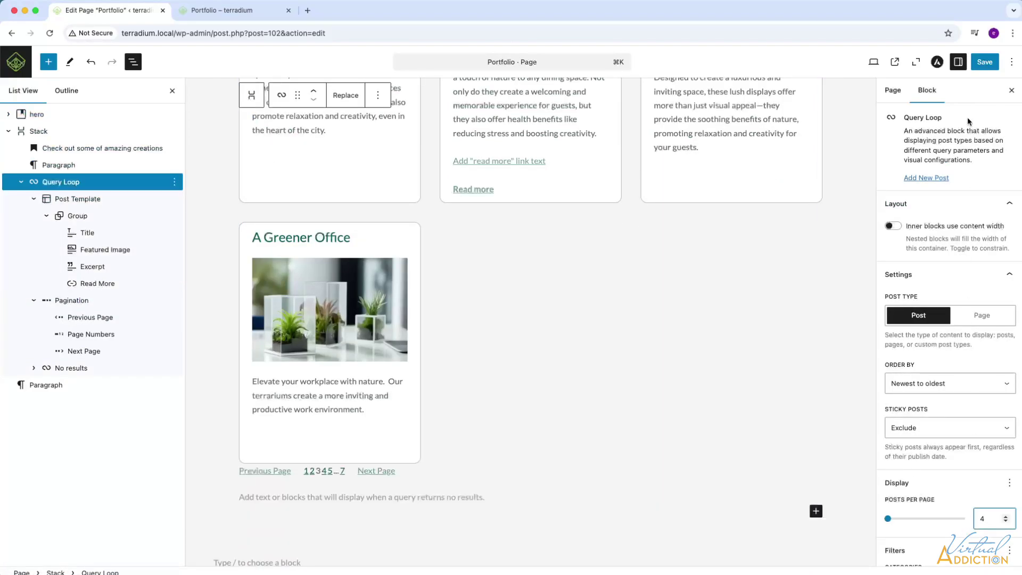
pyautogui.click(980, 62)
# Reload the live Portfolio page and check the first page of case studies.
pyautogui.click(229, 10)
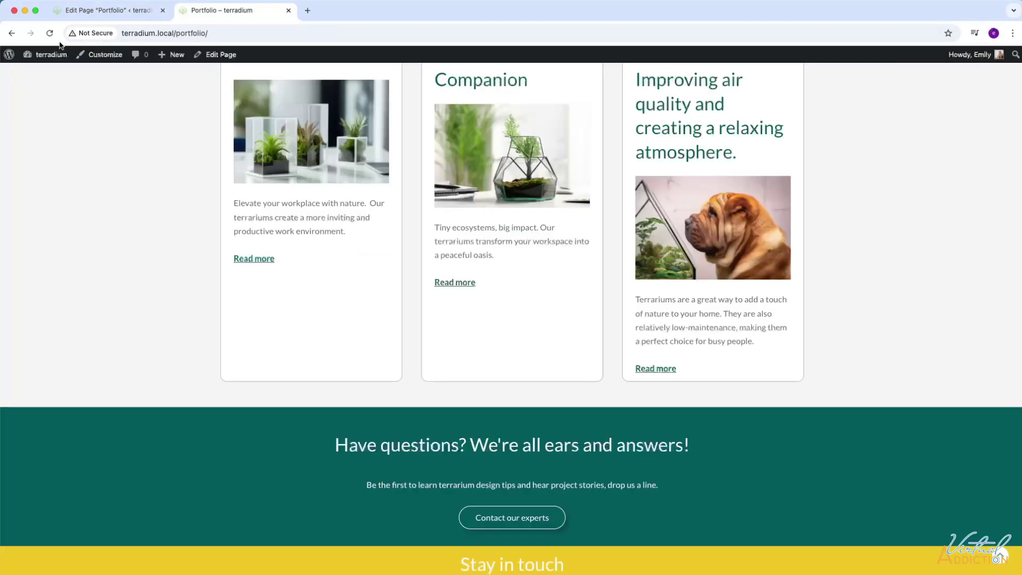
pyautogui.click(50, 33)
pyautogui.click(224, 271)
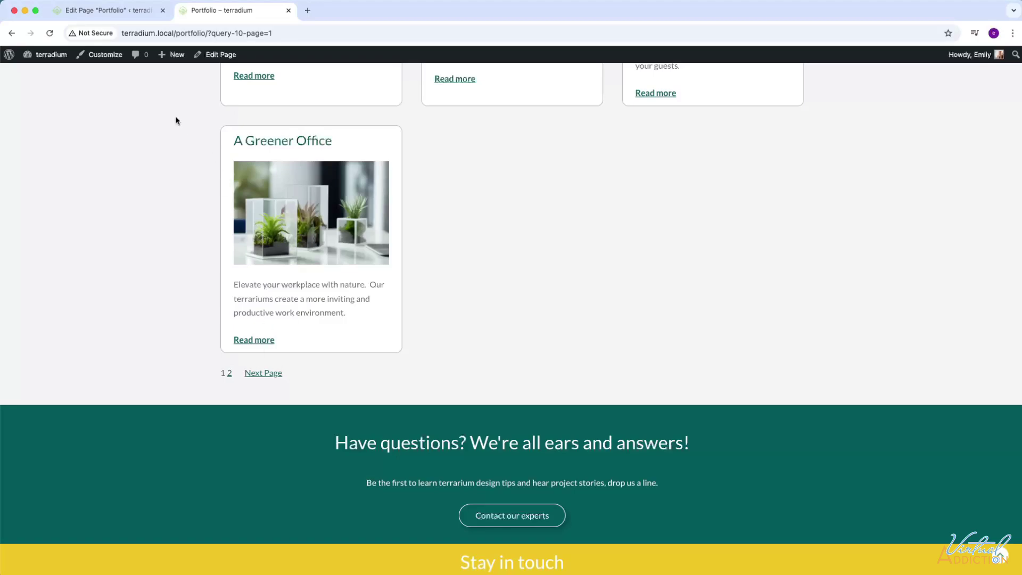
pyautogui.click(154, 7)
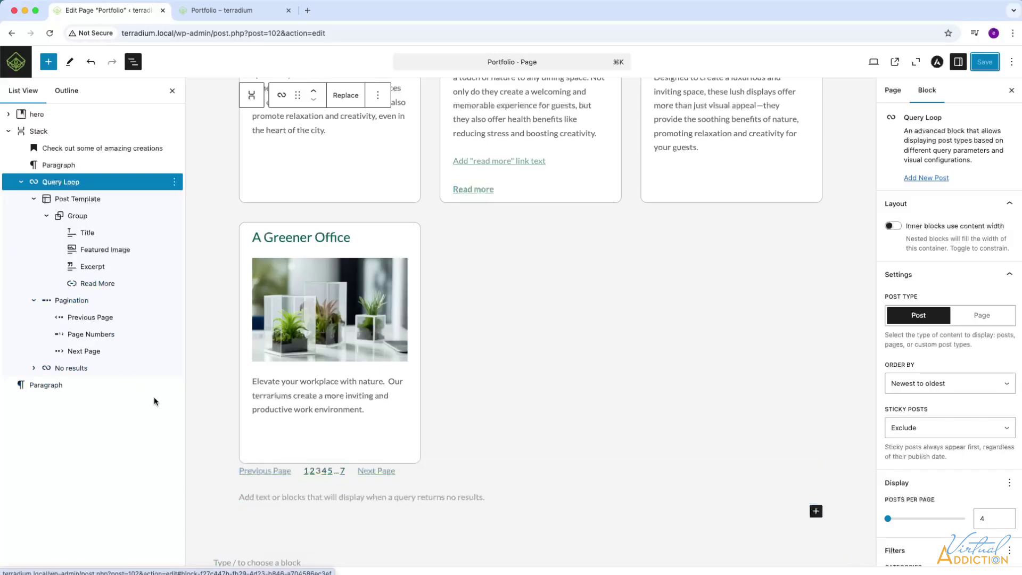
# Set the pagination's Page Numbers typography appearance to Bold.
pyautogui.click(96, 319)
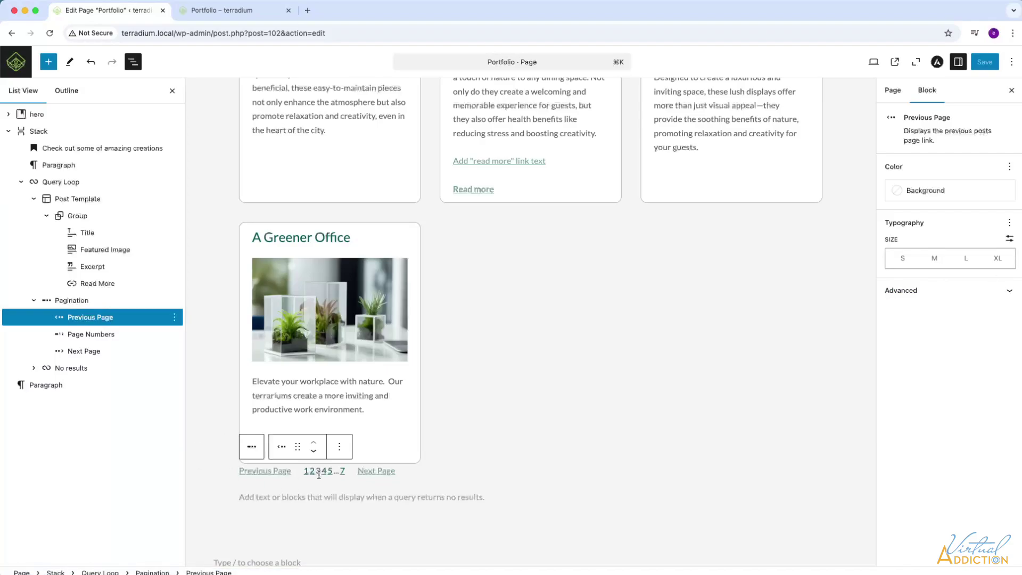
pyautogui.click(91, 334)
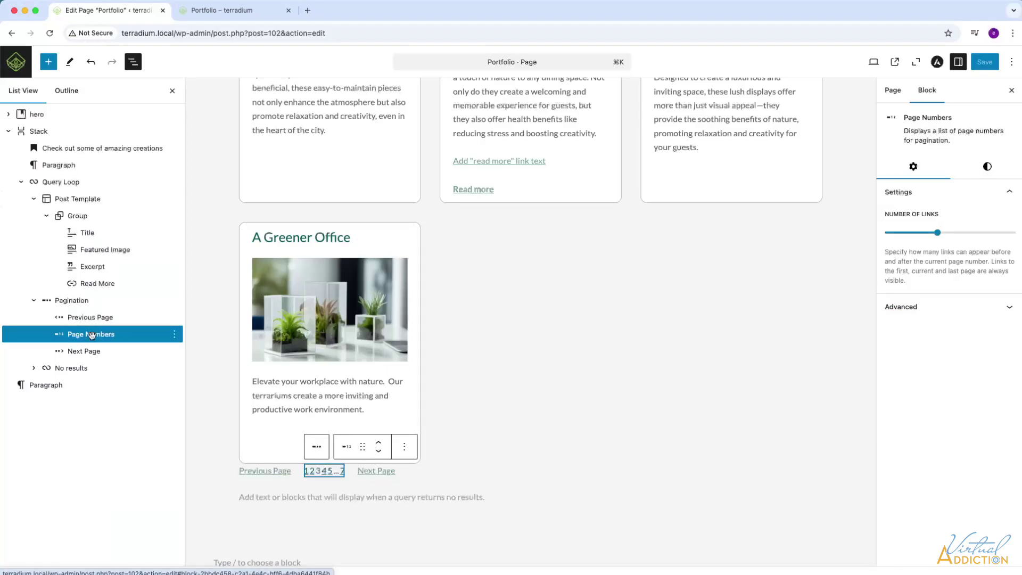
pyautogui.click(988, 167)
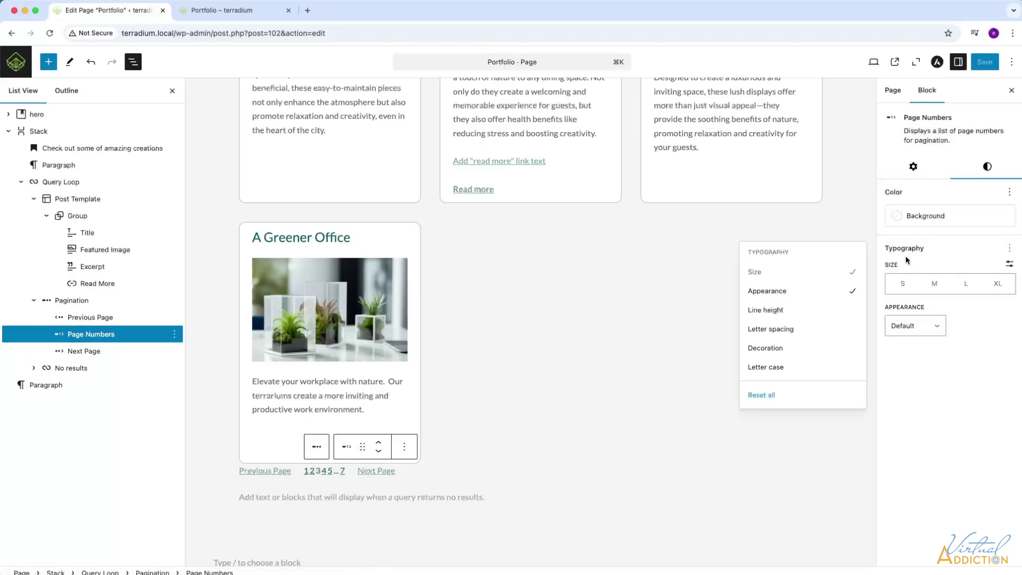
pyautogui.click(925, 332)
pyautogui.click(905, 517)
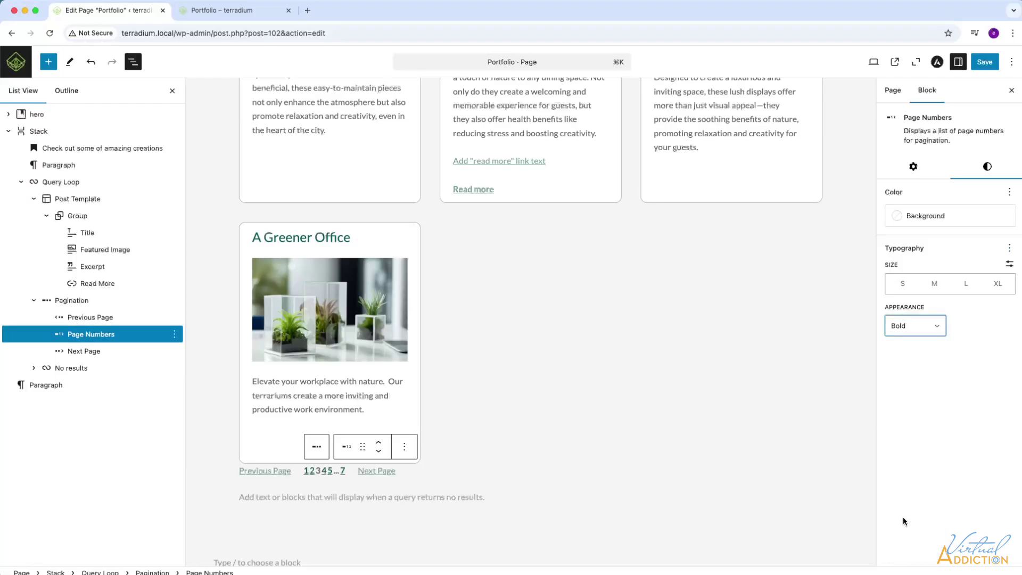
pyautogui.click(334, 475)
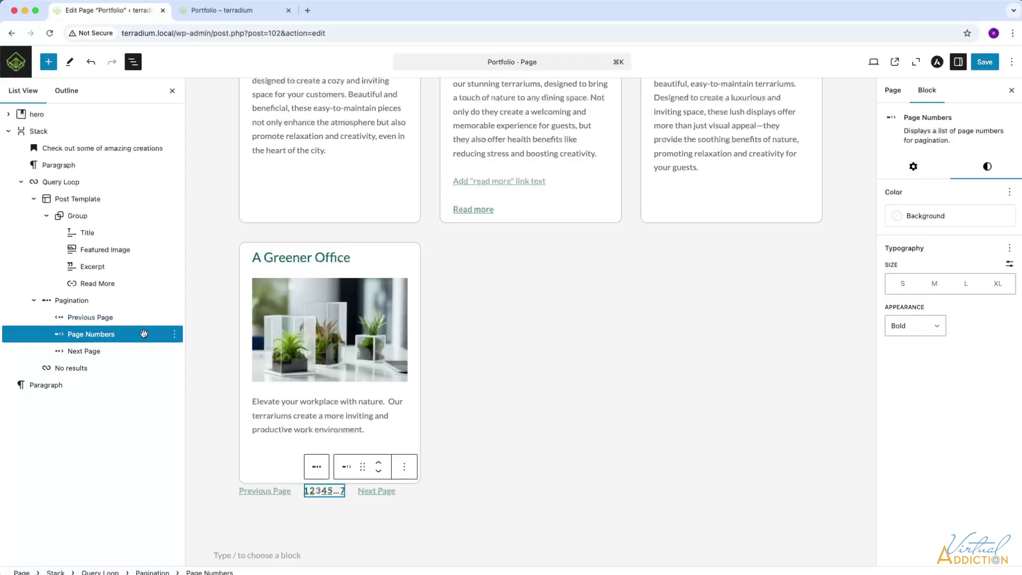
pyautogui.click(73, 300)
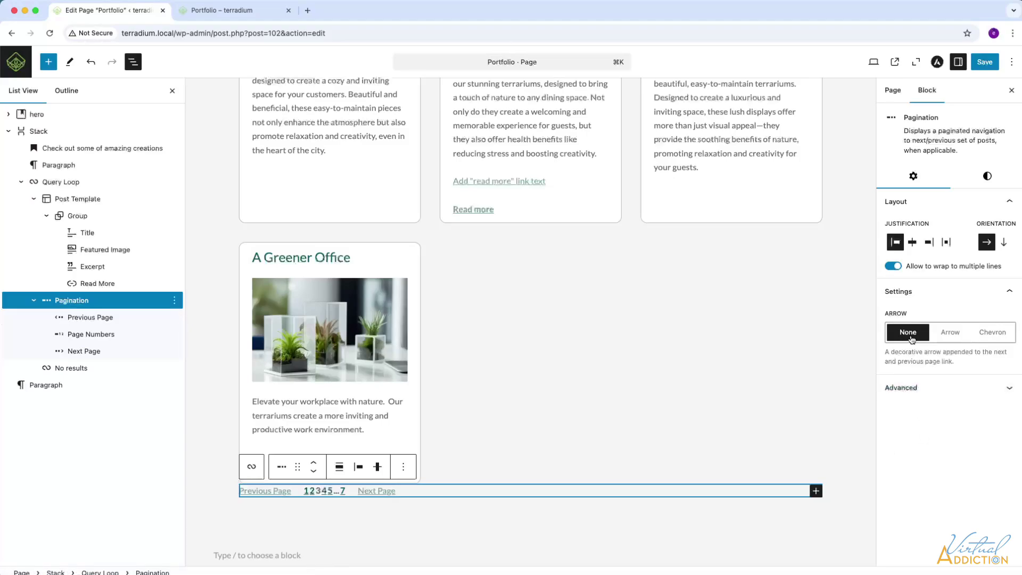
# Give the pagination plain Arrow symbols, hide the Previous/Next label text, and save.
pyautogui.click(951, 336)
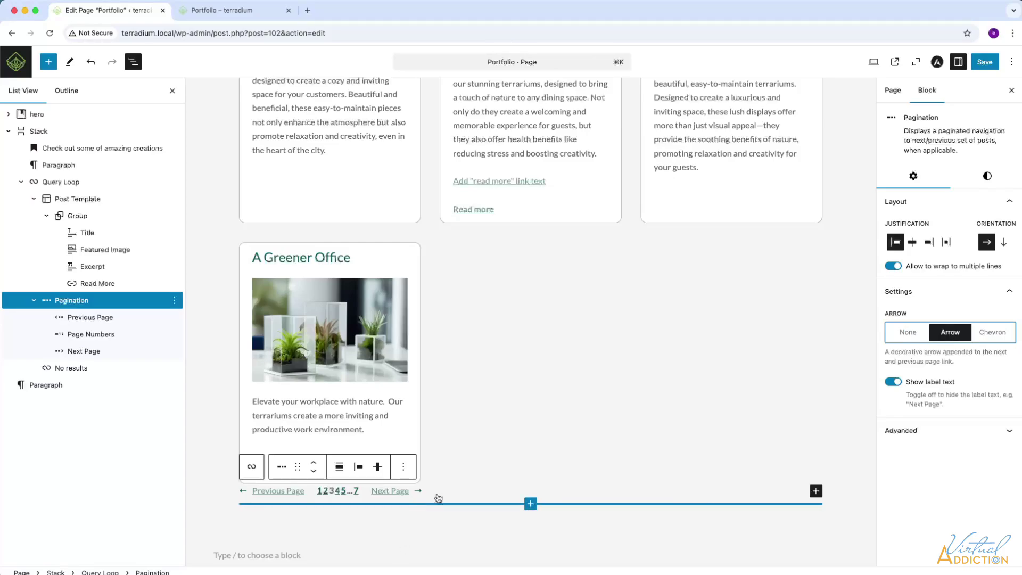
pyautogui.click(991, 334)
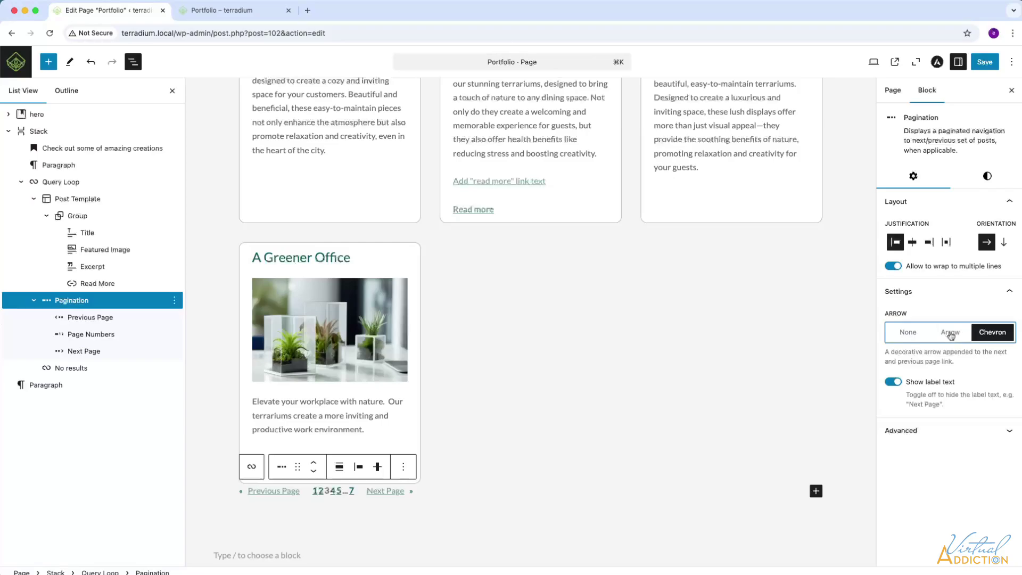
pyautogui.click(892, 382)
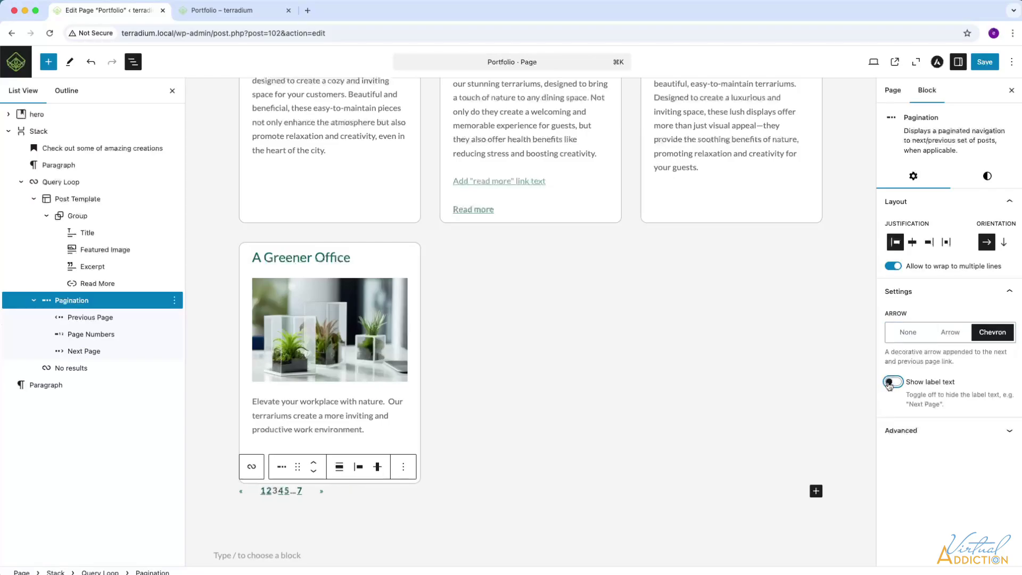
pyautogui.click(948, 332)
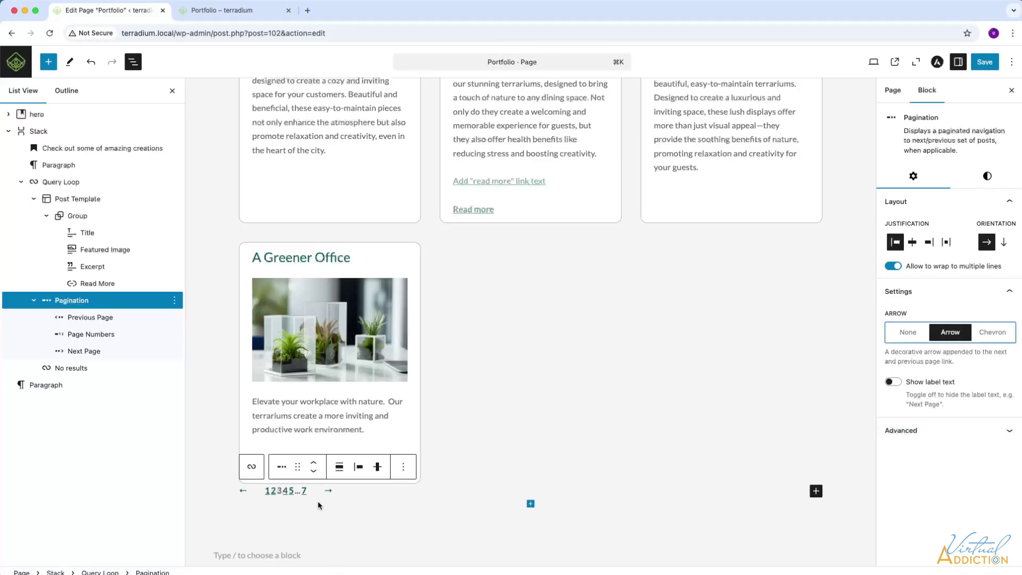
pyautogui.moveTo(318, 500)
pyautogui.click(985, 63)
# Set the case-study Query Loop to 6 posts per page.
pyautogui.click(91, 334)
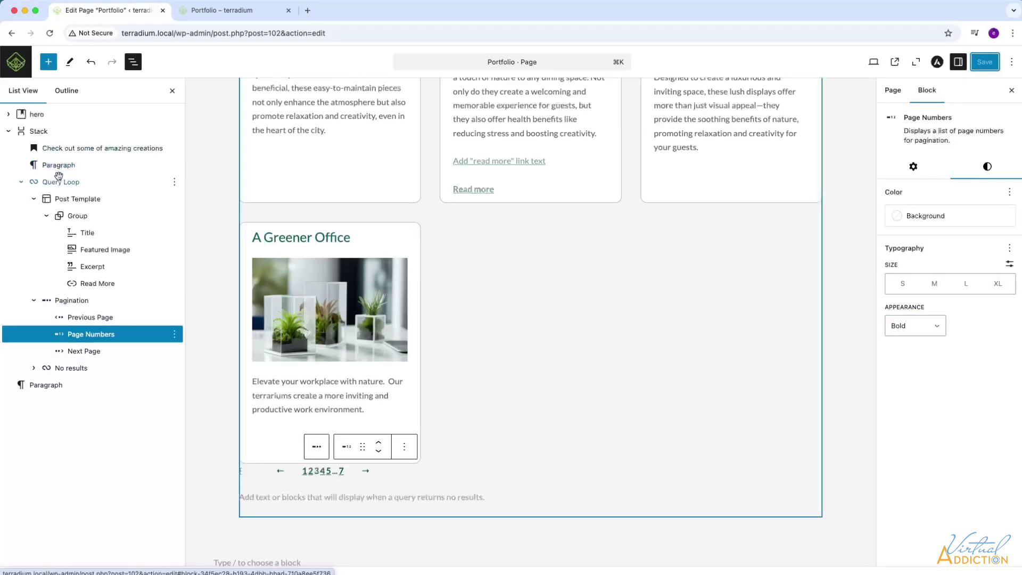
pyautogui.click(58, 183)
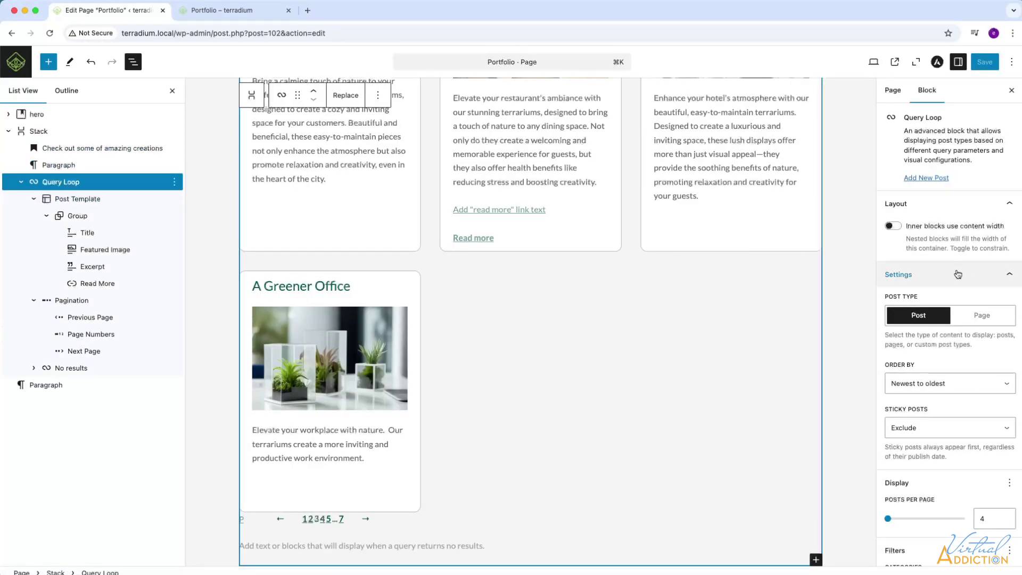
pyautogui.click(994, 519)
pyautogui.press('BackSpace')
pyautogui.write('6')
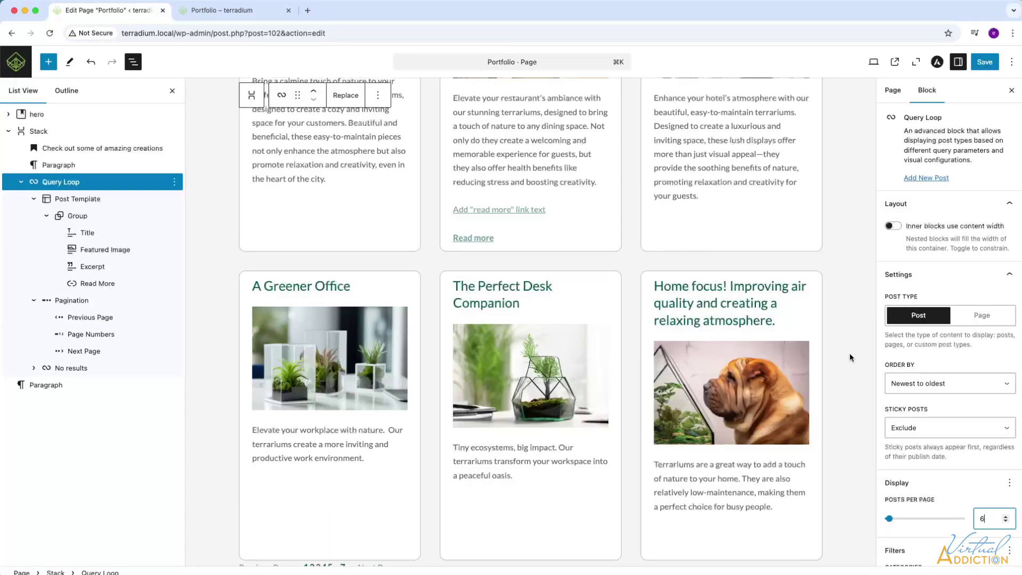
# Delete the empty trailing paragraph below the case-study cards.
pyautogui.scroll(-5, 852, 360)
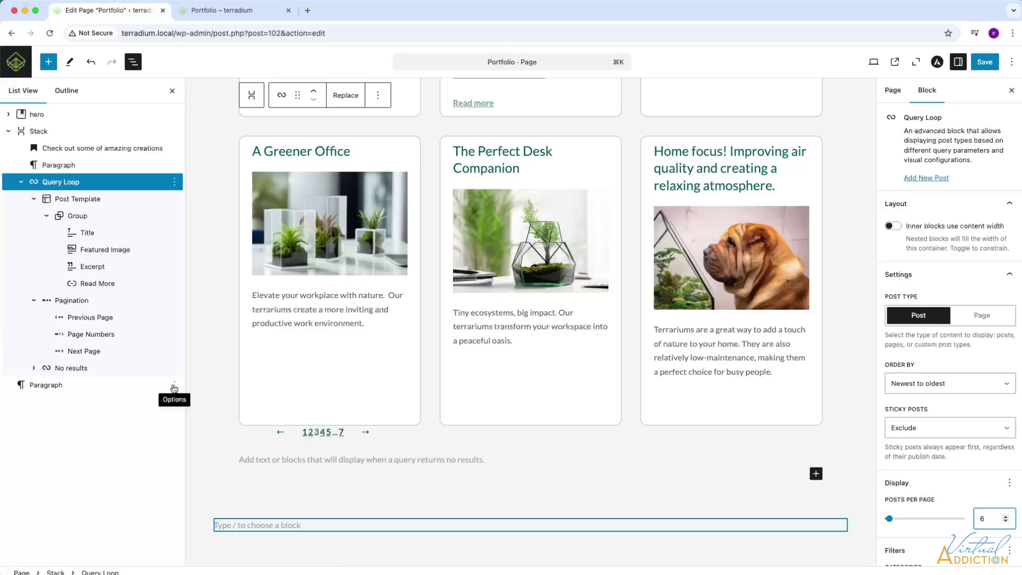
pyautogui.rightClick(174, 387)
pyautogui.press('Escape')
pyautogui.click(174, 385)
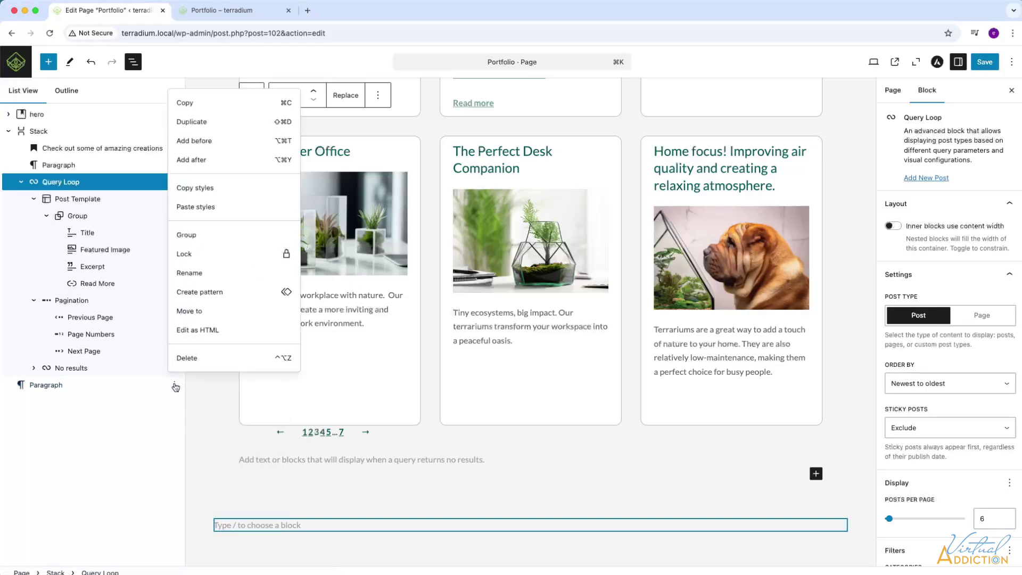
pyautogui.click(189, 359)
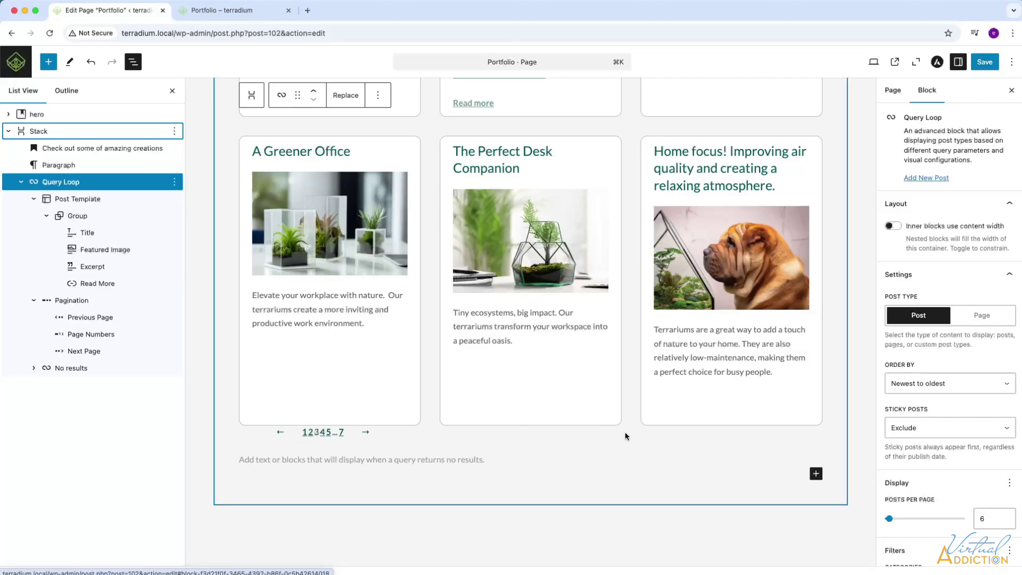
pyautogui.scroll(6, 626, 434)
# Save and review the live Portfolio page's two rows of three case-study cards.
pyautogui.click(985, 63)
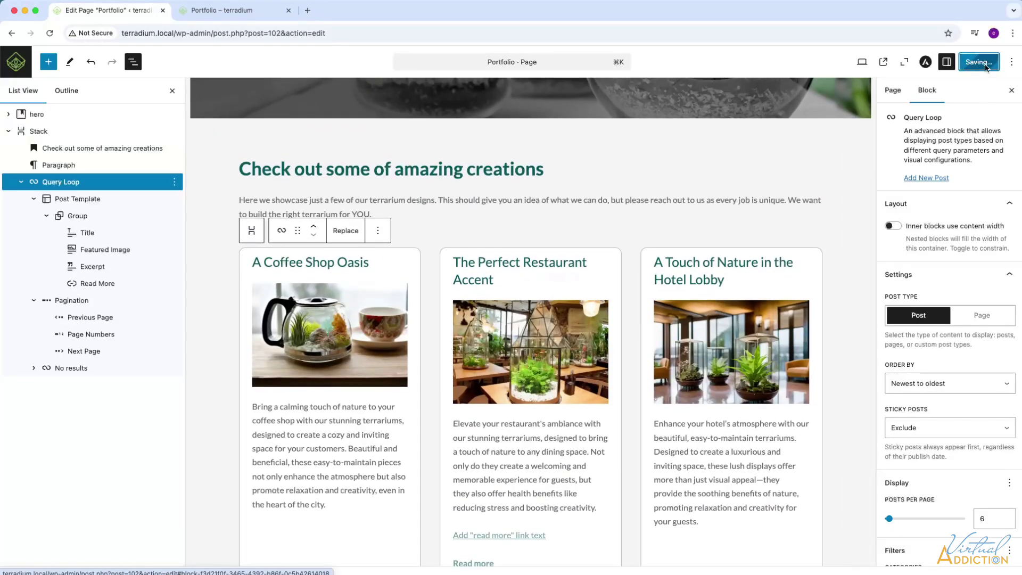
pyautogui.hotkey('ctrl', 'Tab')
pyautogui.scroll(3, 625, 298)
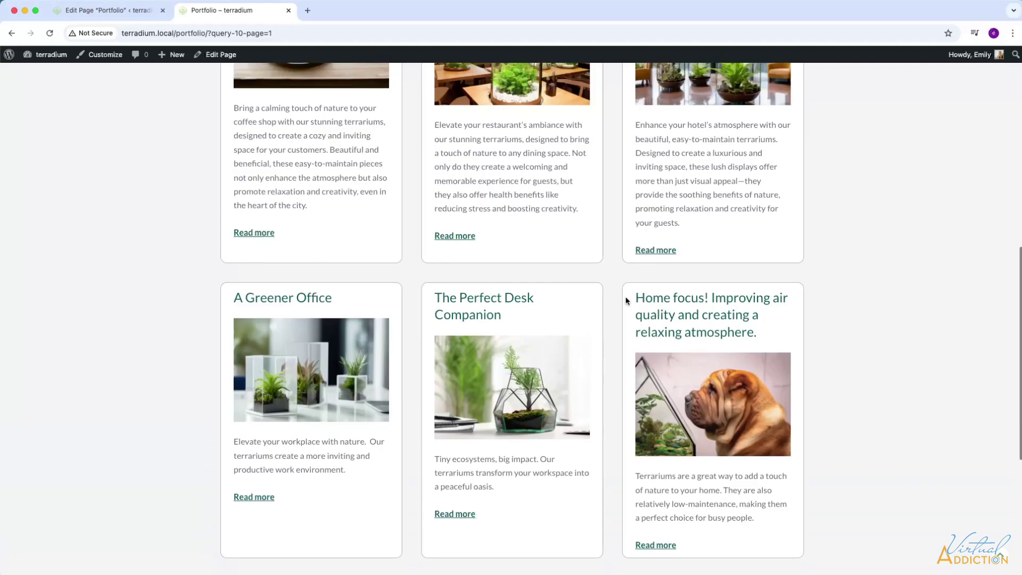
pyautogui.scroll(9, 625, 301)
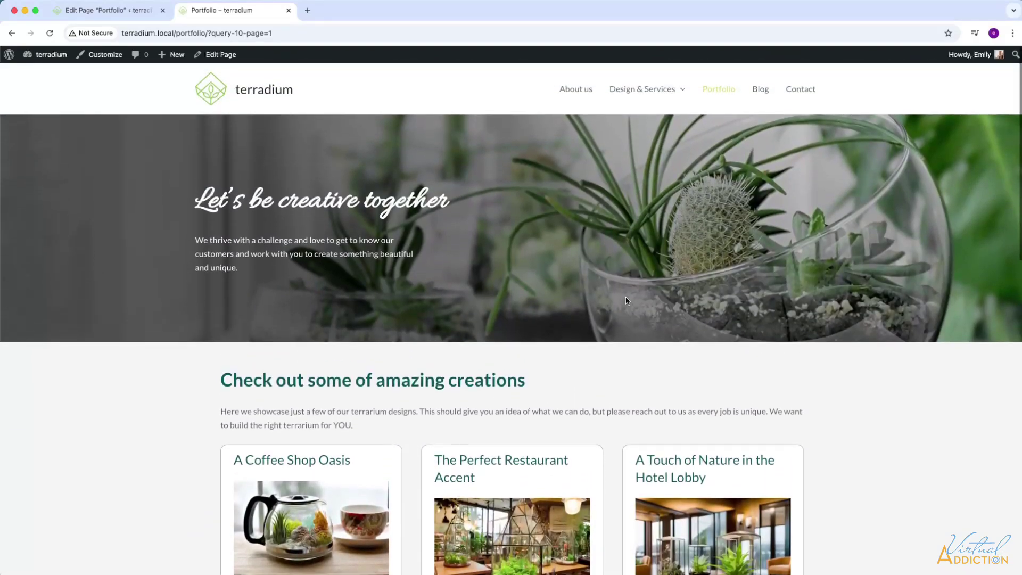
pyautogui.scroll(-10, 626, 301)
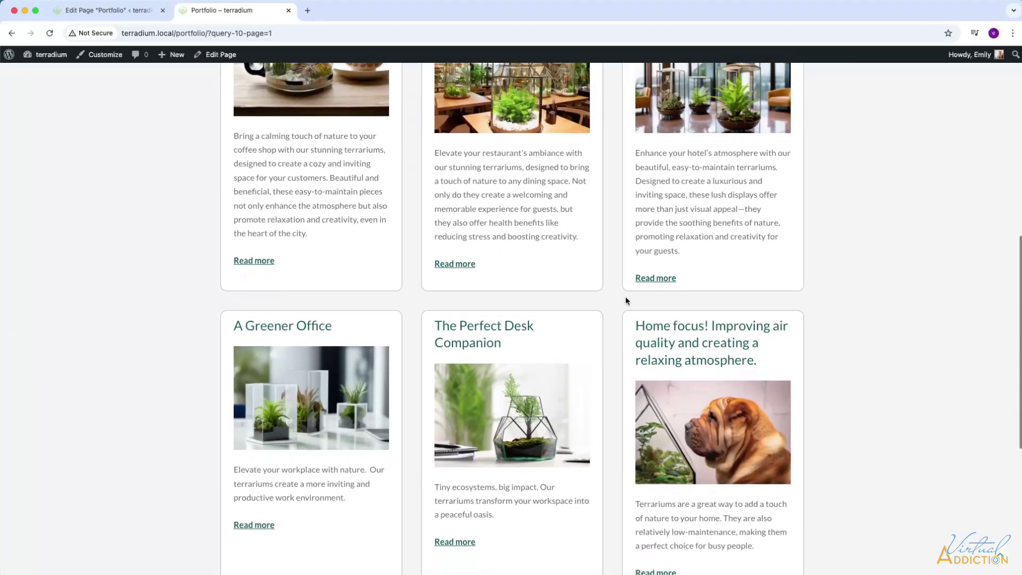
pyautogui.scroll(3, 625, 299)
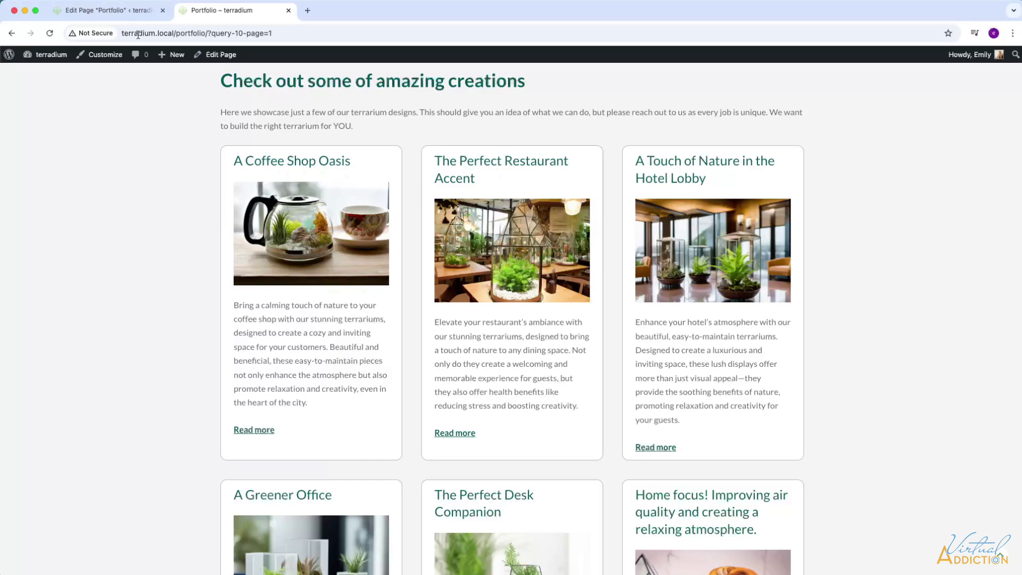
pyautogui.scroll(6, 438, 289)
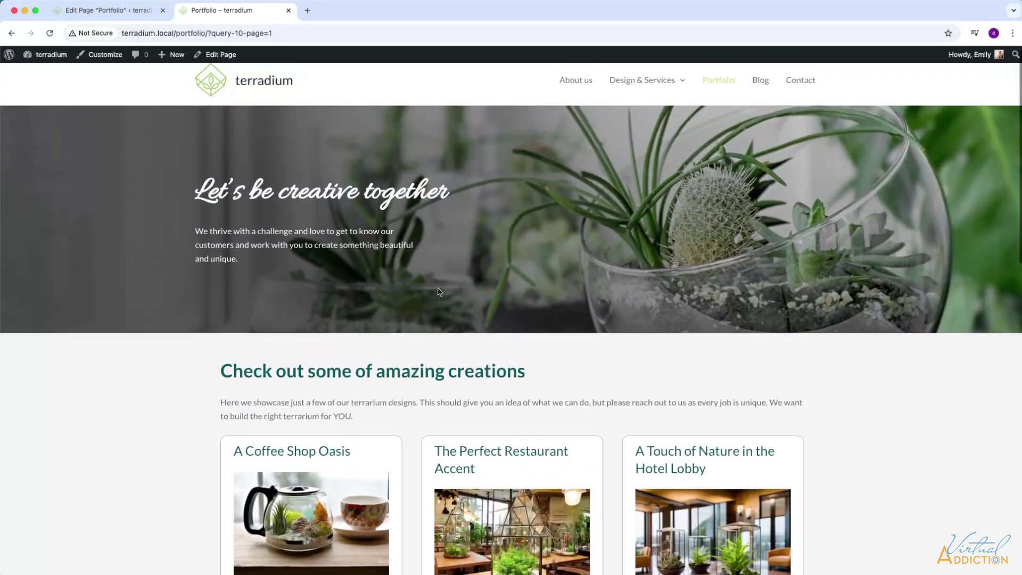